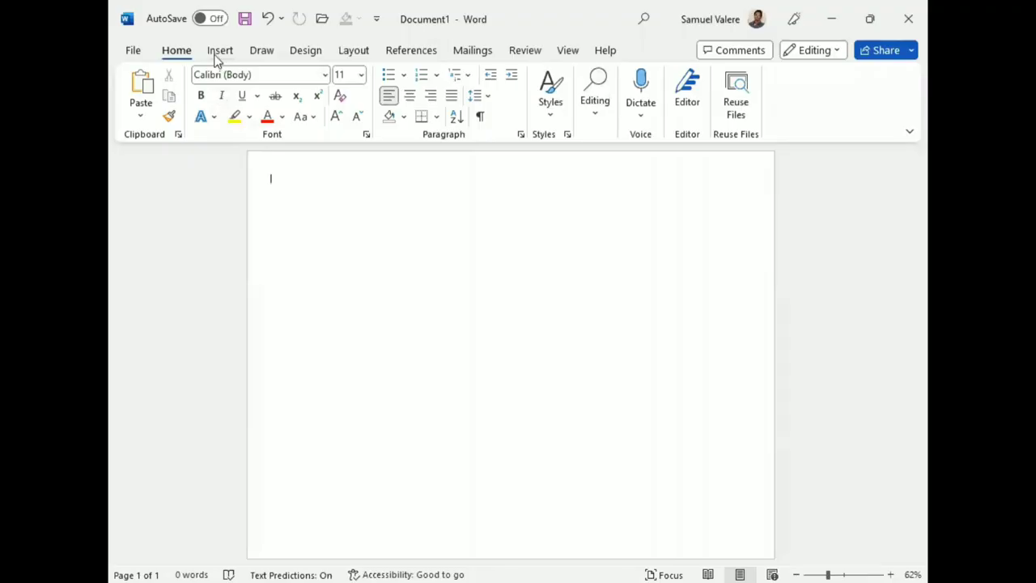
- In a new blank Document1, bring up the Insert commands
left_click(218, 54)
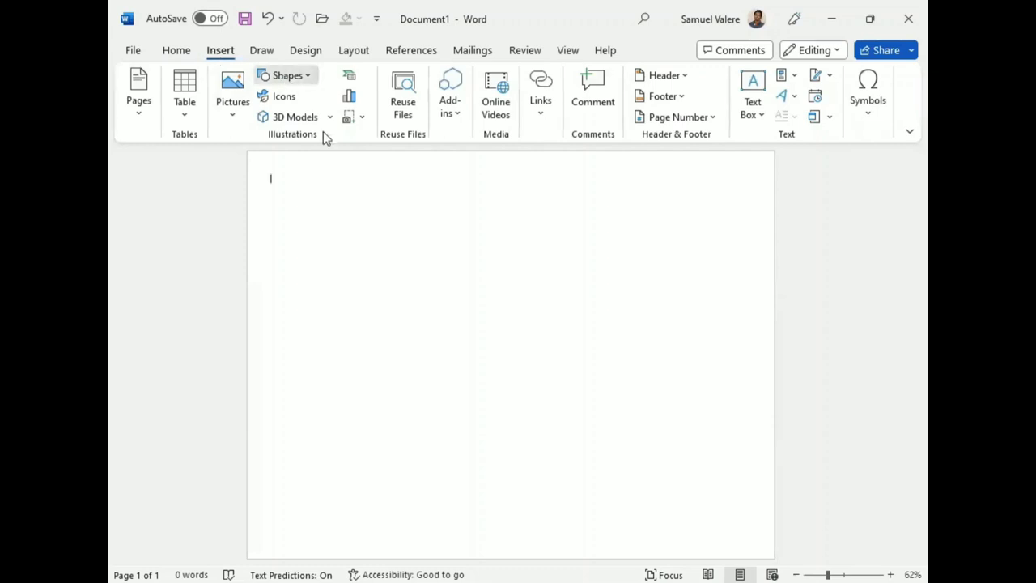
- Draw a rectangle stretched over the full page and fill it solid black
left_click(285, 76)
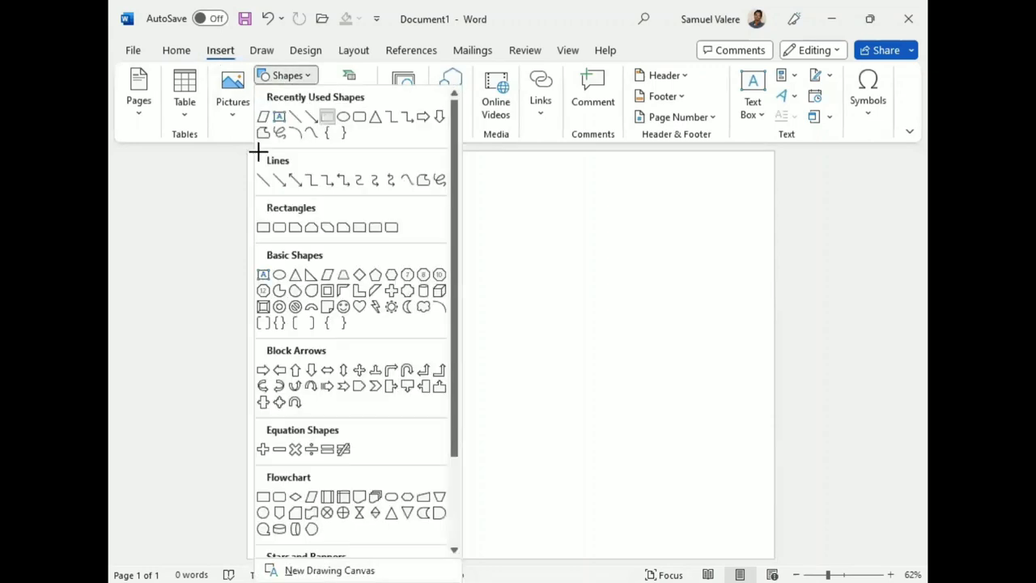
mouse_move(251, 152)
left_mouse_down()
mouse_move(624, 426)
mouse_move(760, 546)
left_mouse_up()
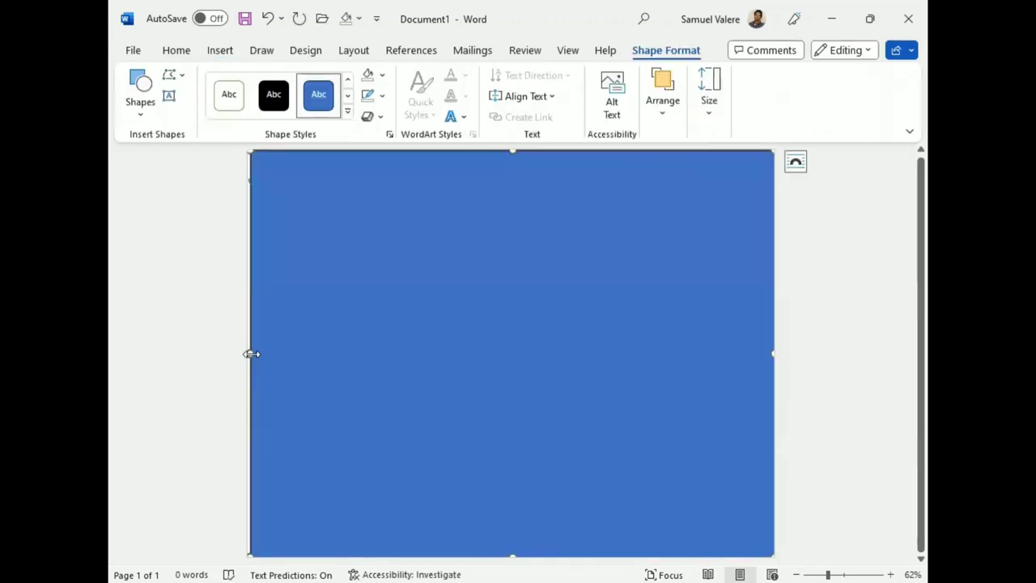
left_click_drag(250, 354, 247, 350)
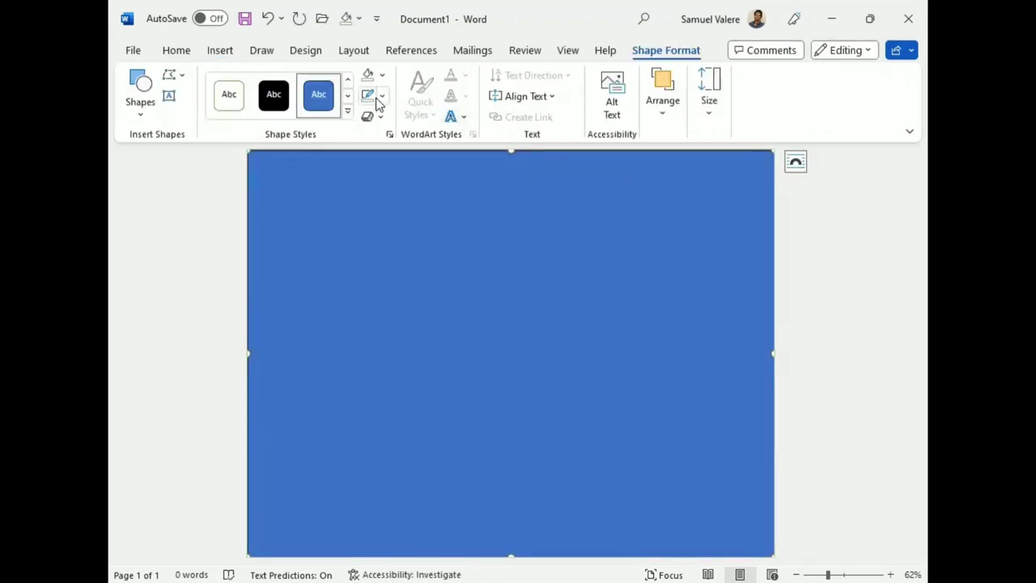
left_click(483, 181)
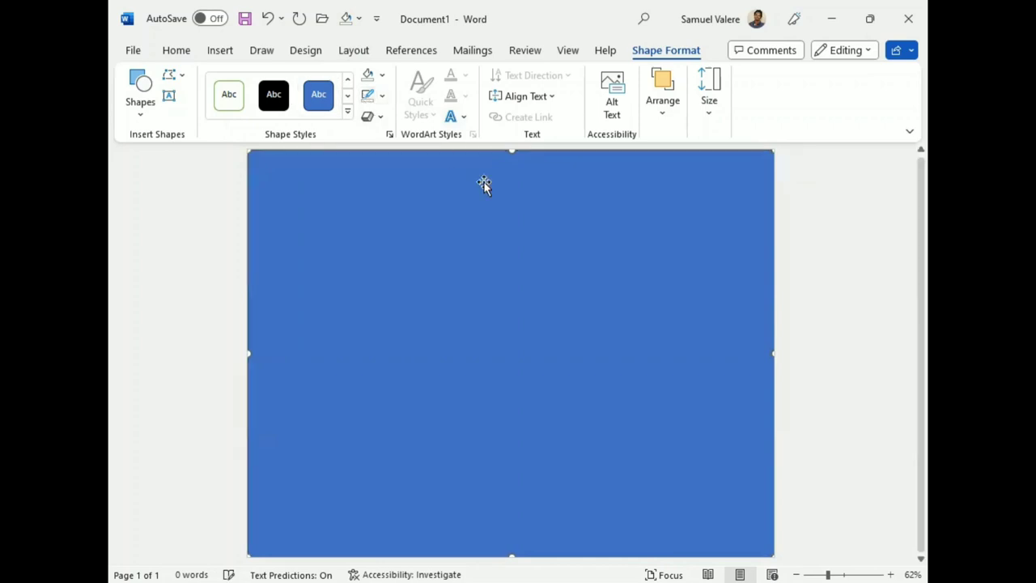
left_click(382, 75)
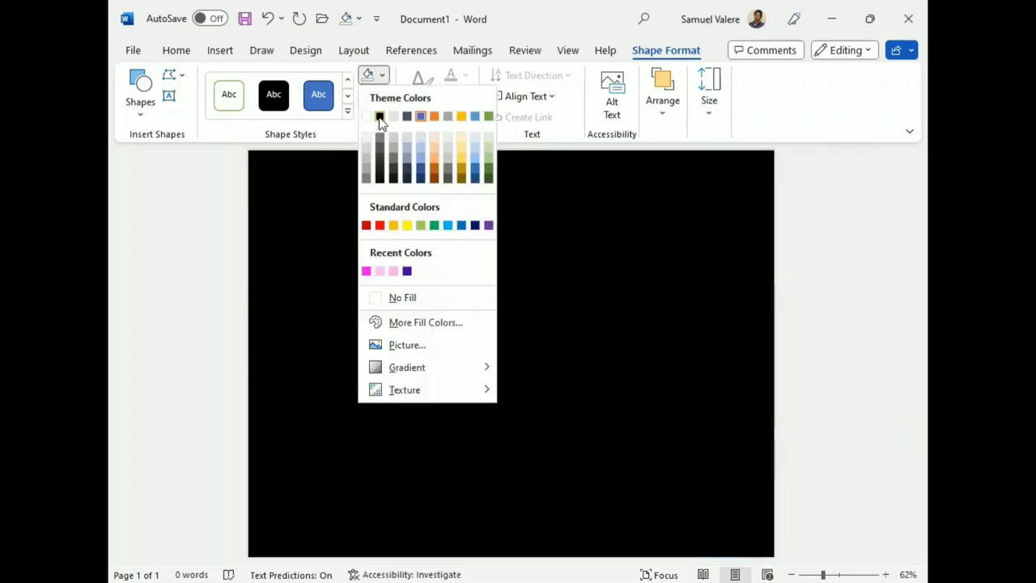
left_click(379, 117)
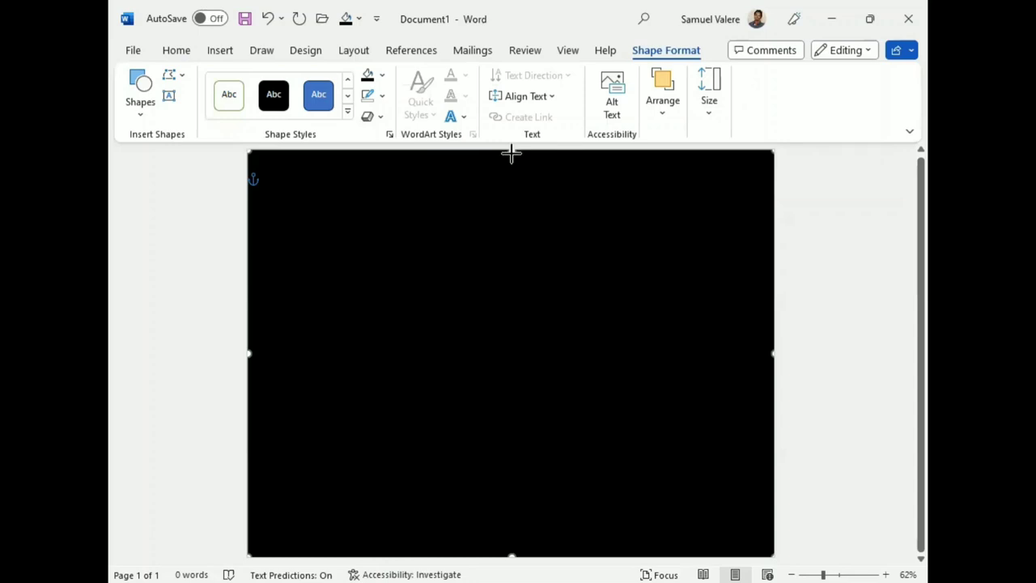
- Duplicate the black rectangle and fill the offset copy light pink
left_click_drag(511, 154, 510, 158)
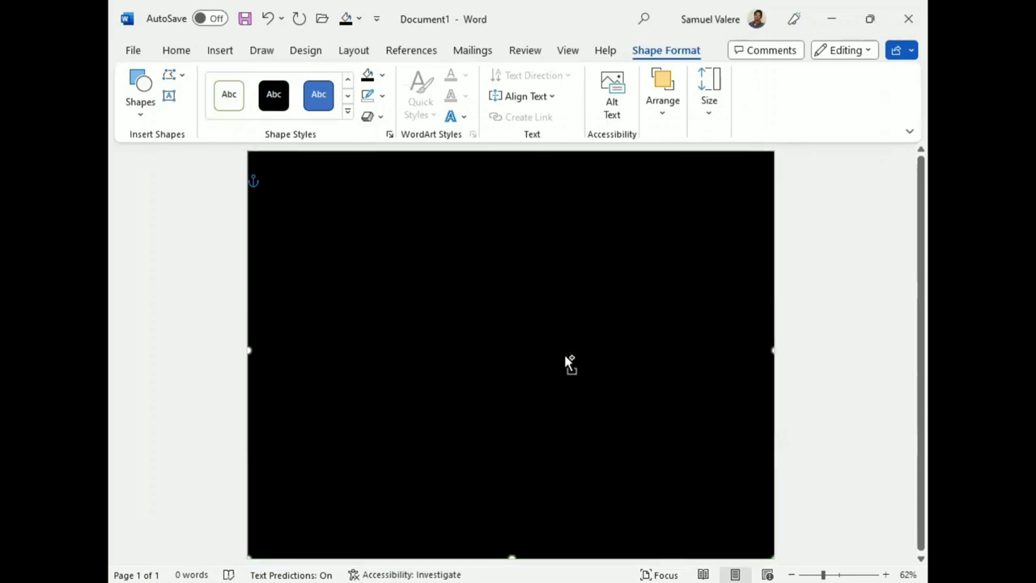
key("ctrl+d")
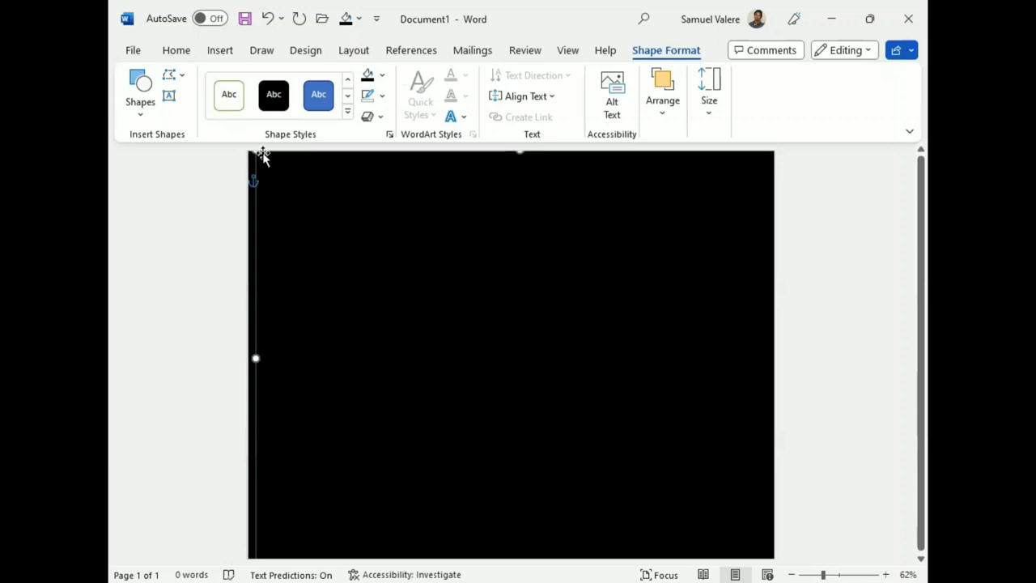
left_click_drag(263, 158, 279, 204)
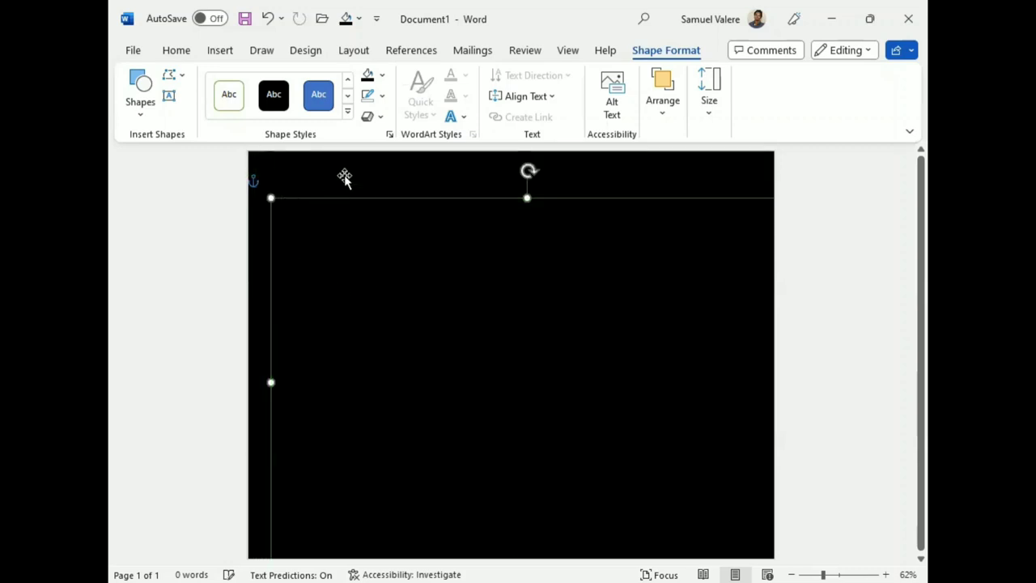
left_click(384, 75)
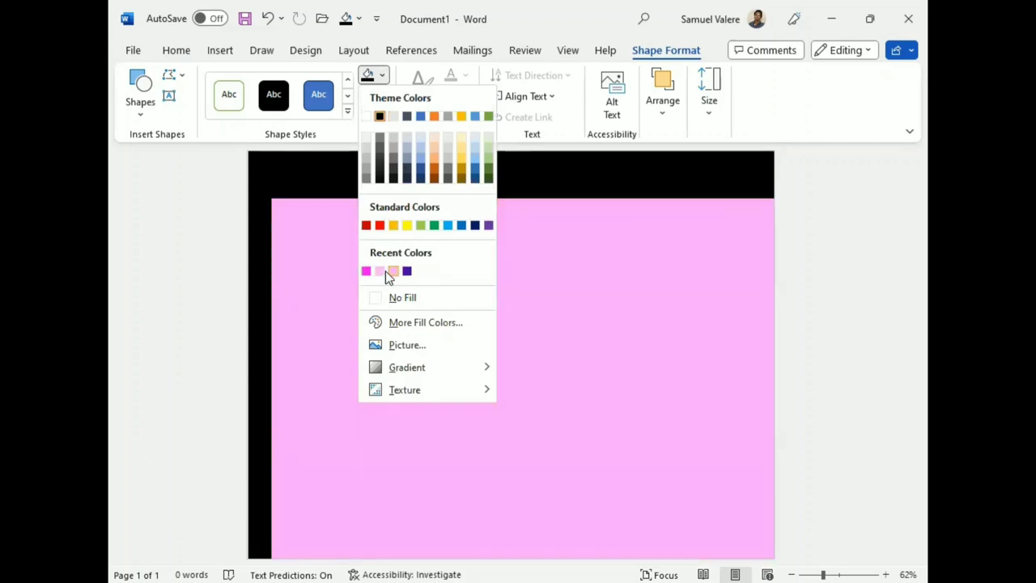
left_click(383, 272)
- Shift the pink copy up and left so black shows around its edges
left_click_drag(513, 329, 482, 286)
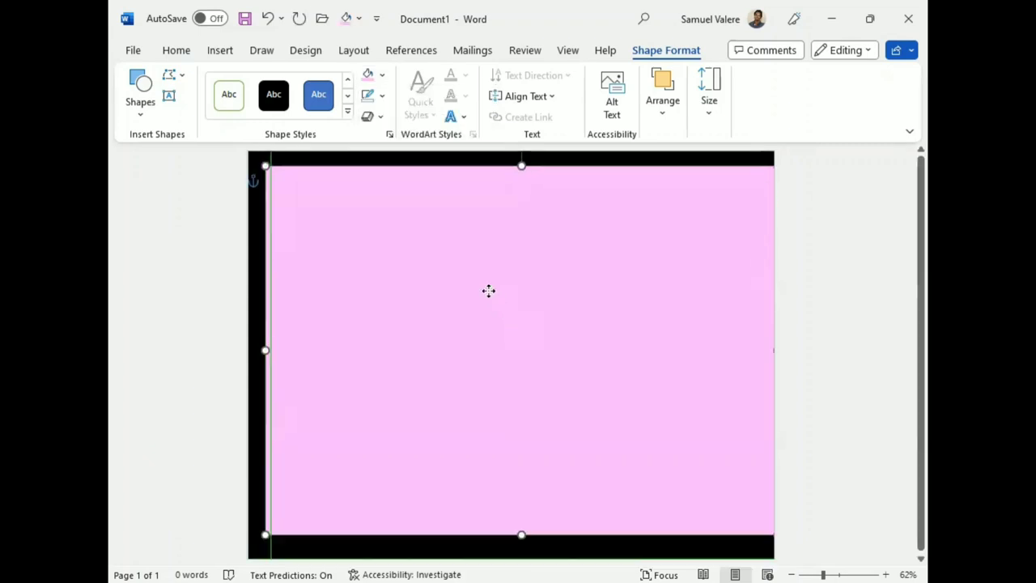
left_click(256, 293)
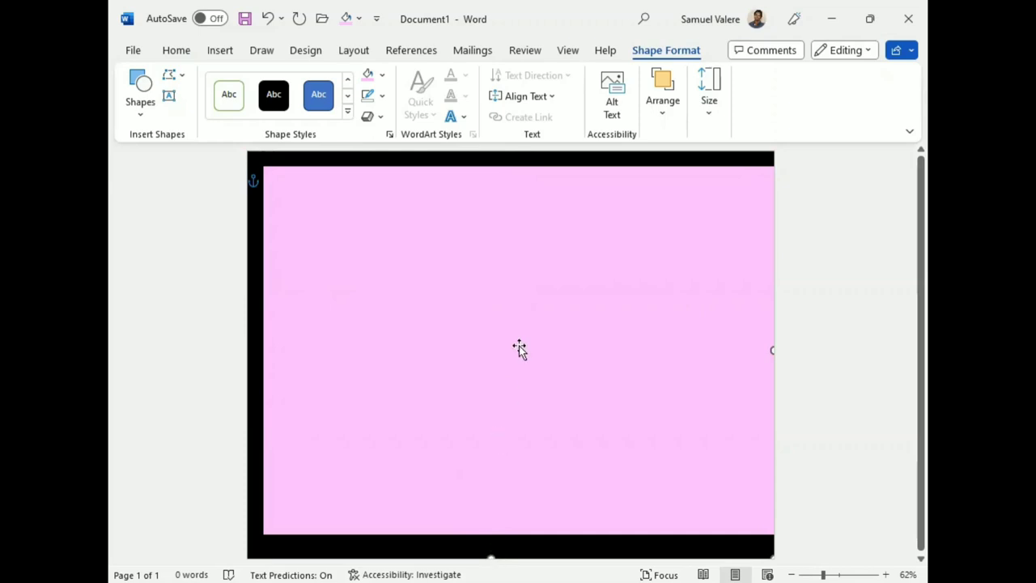
left_click(689, 359)
- Centre the pink rectangle and pull its left, right, top and bottom edges inward
left_click_drag(685, 354, 687, 354)
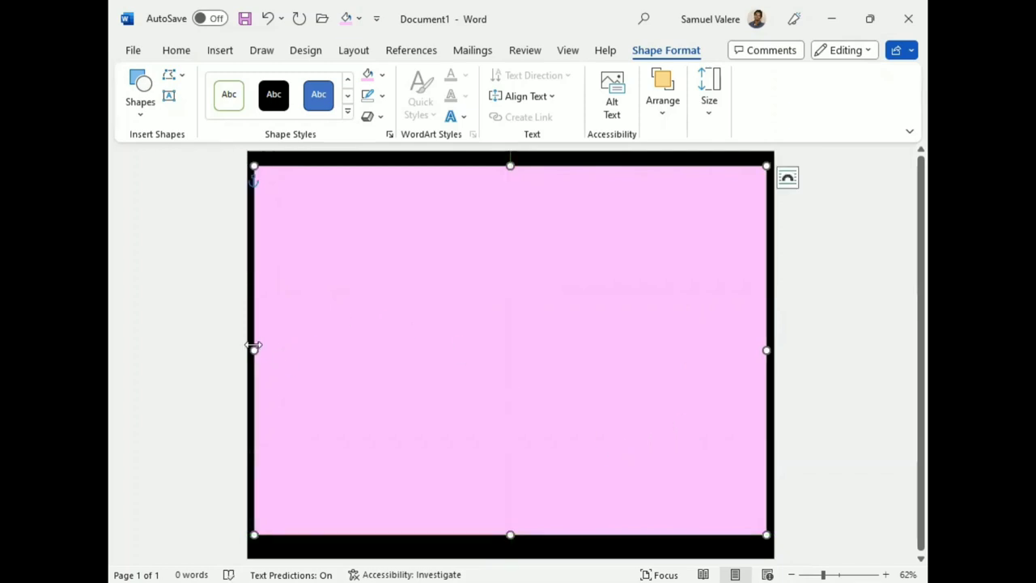
left_click_drag(254, 347, 271, 350)
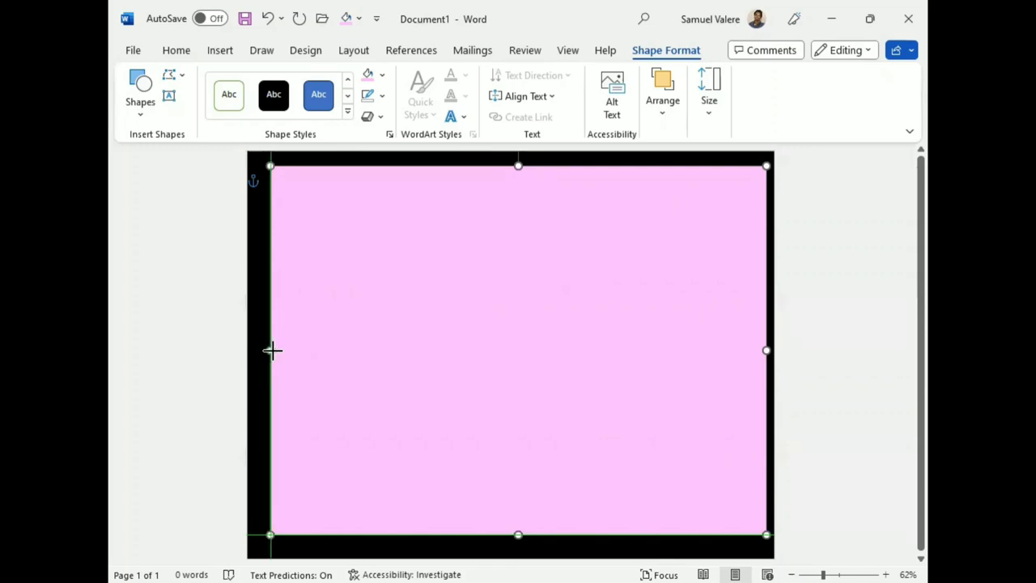
left_click_drag(280, 351, 280, 352)
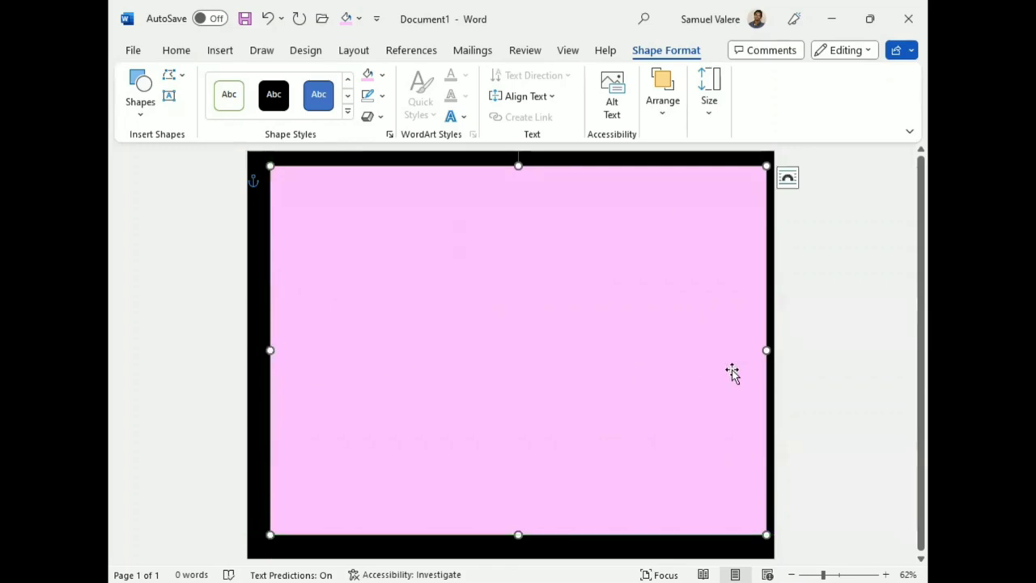
left_click_drag(768, 349, 747, 350)
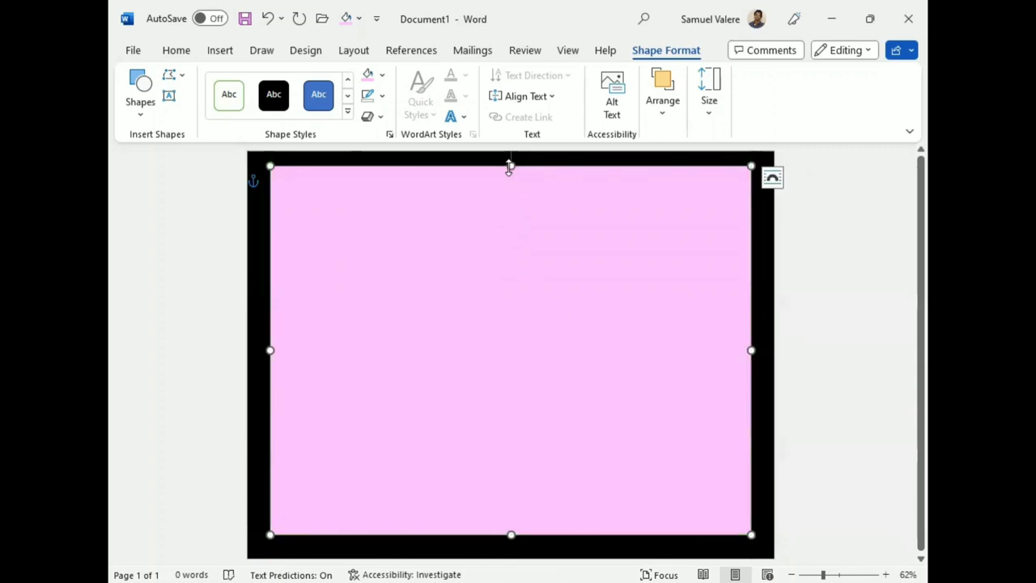
left_click_drag(509, 166, 511, 174)
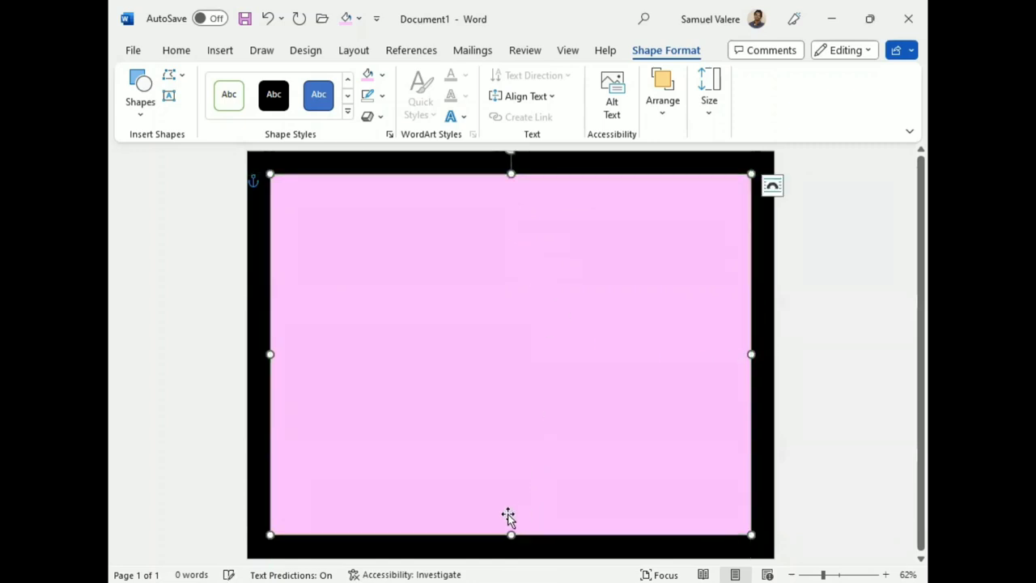
left_click_drag(509, 534, 511, 530)
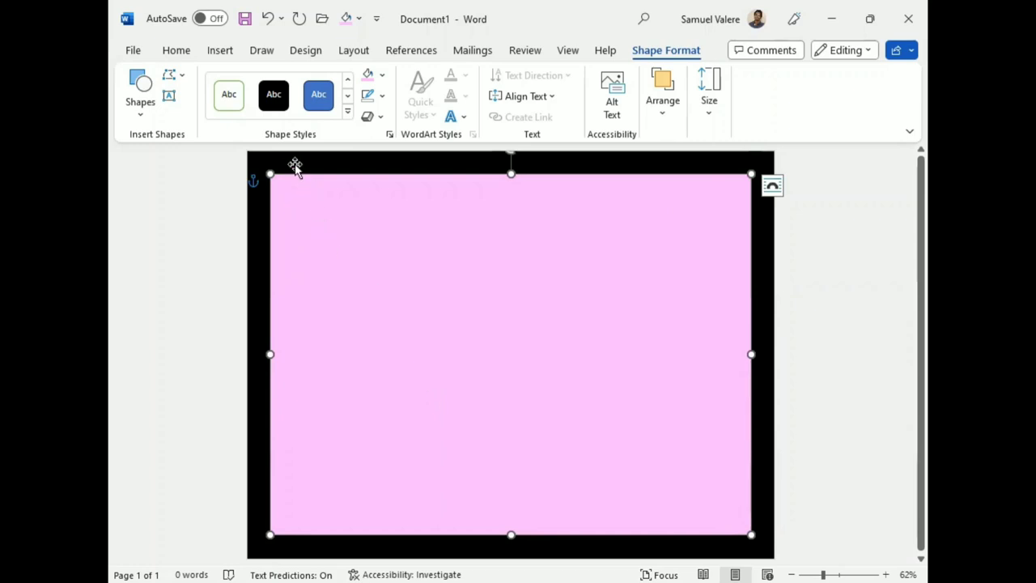
- Draw a small rectangle at the pink panel's left edge, fill it black, and move it right
left_click(142, 114)
left_click(198, 154)
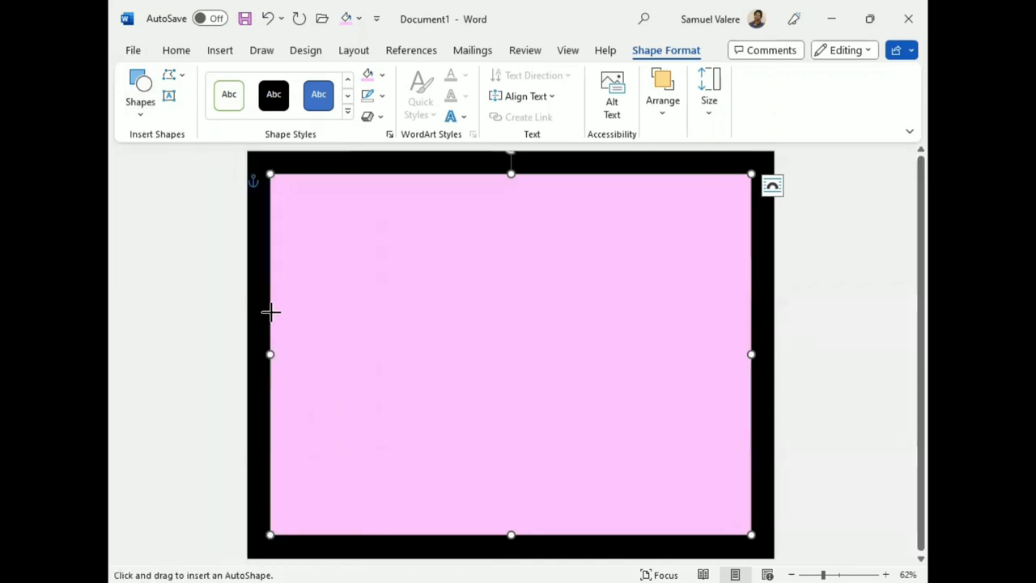
mouse_move(247, 309)
left_mouse_down()
mouse_move(324, 345)
mouse_move(327, 378)
left_mouse_up()
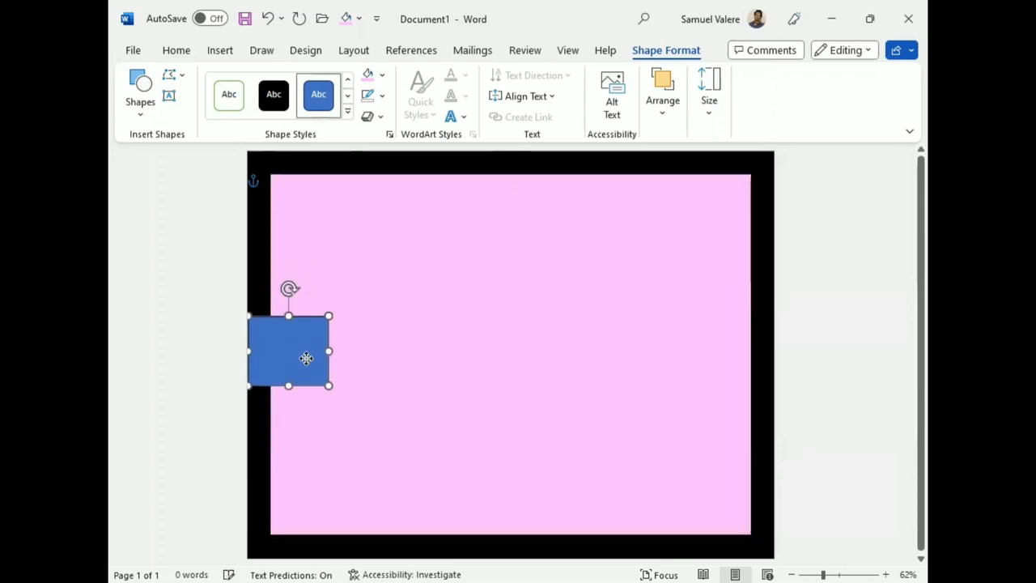
mouse_move(305, 353)
left_mouse_down()
mouse_move(301, 340)
mouse_move(295, 357)
left_mouse_up()
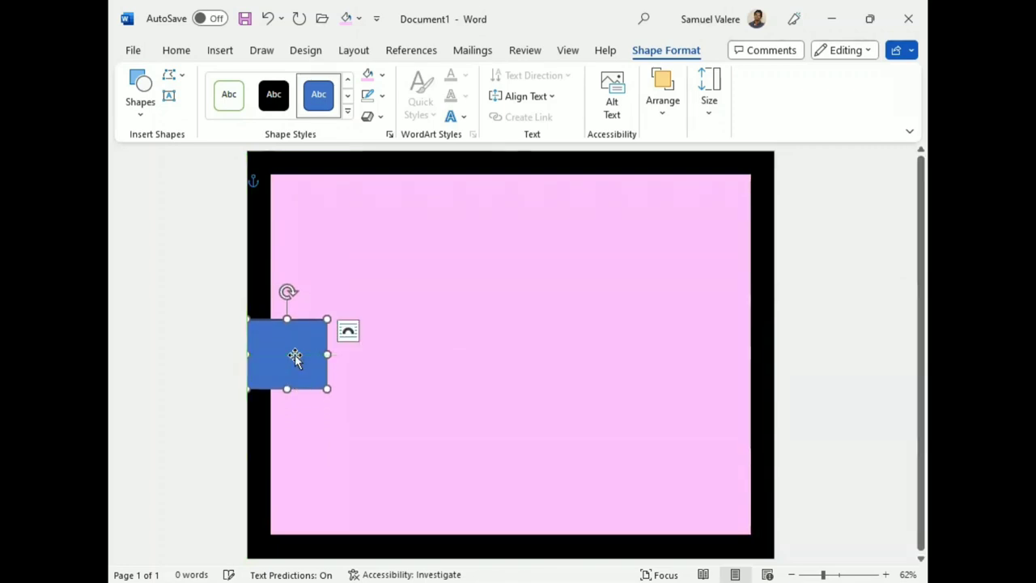
left_click(382, 74)
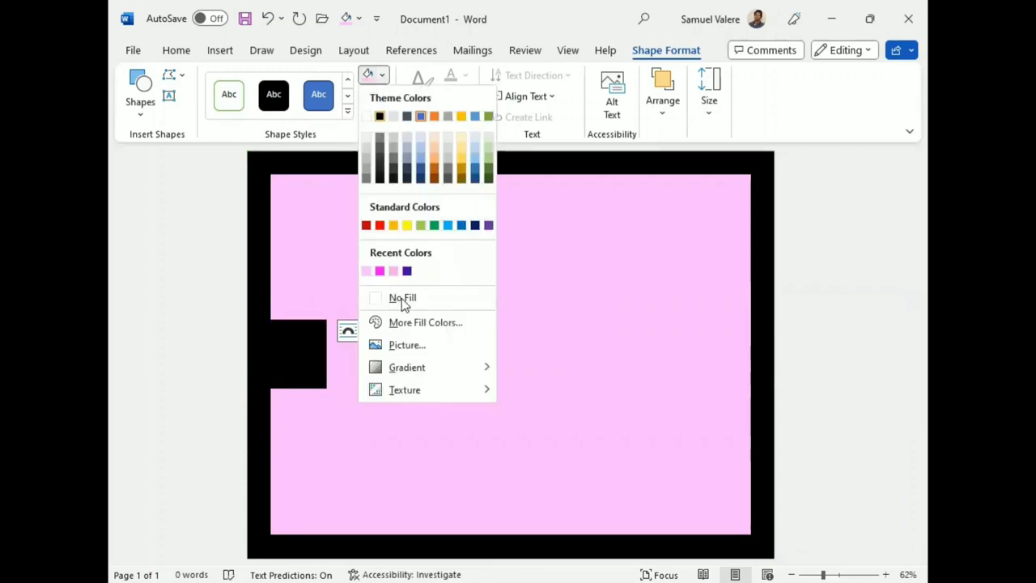
left_click(319, 248)
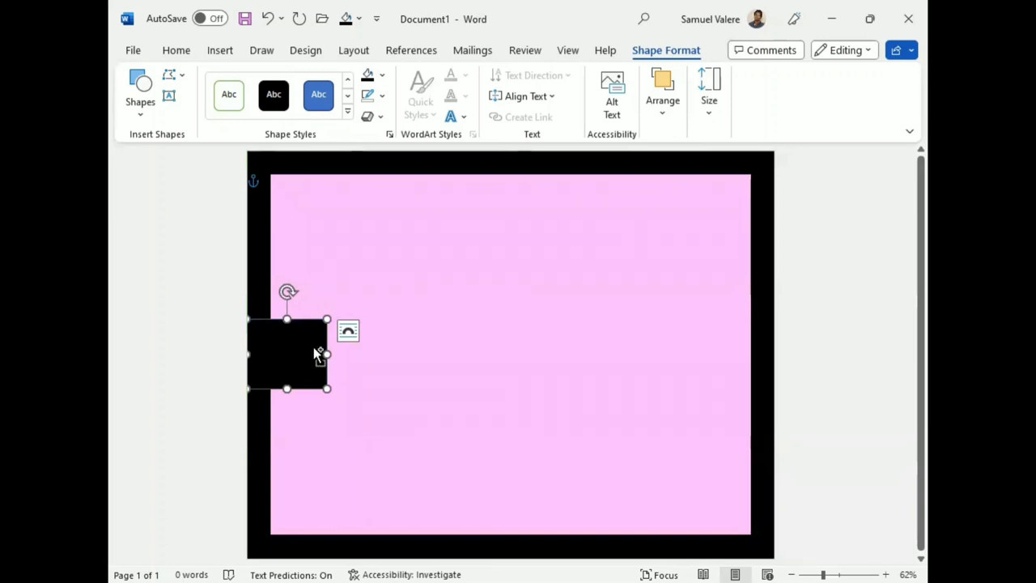
mouse_move(313, 347)
left_mouse_down()
mouse_move(740, 365)
mouse_move(735, 340)
left_mouse_up()
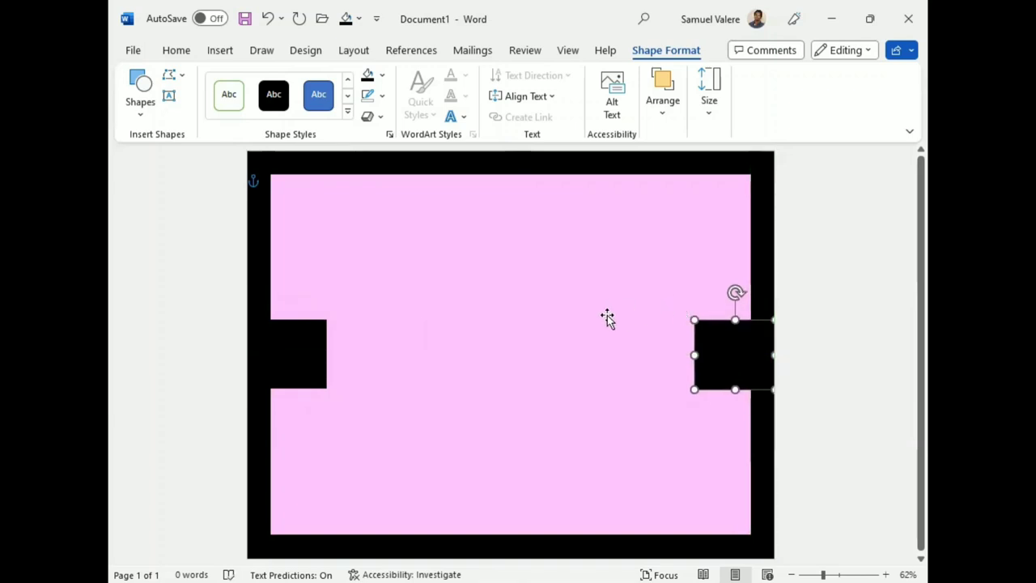
- Shift and resize the pink rectangle from its top-left corner, then realign it
left_click(490, 246)
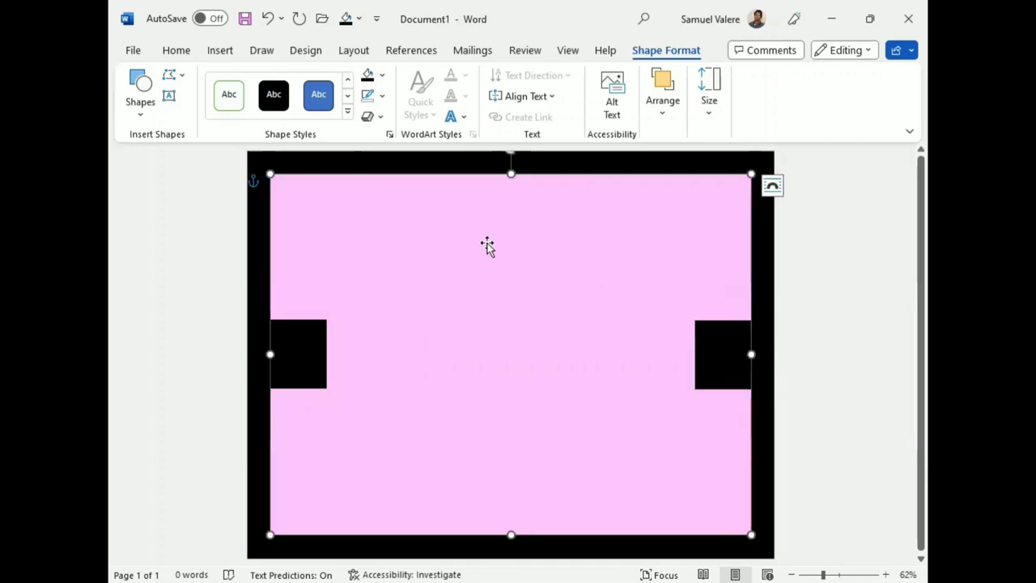
left_click_drag(476, 249, 484, 257)
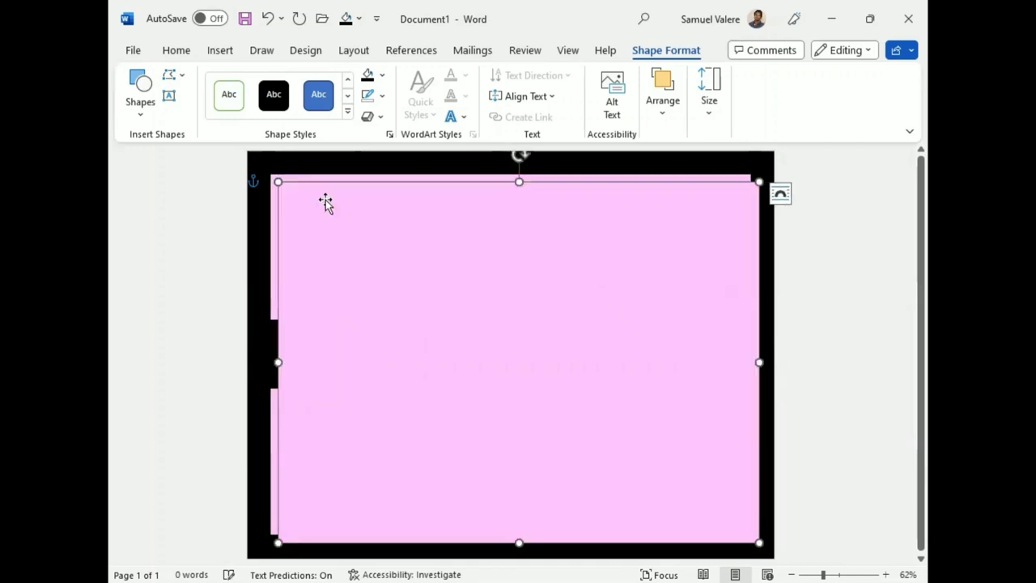
left_click_drag(278, 182, 307, 196)
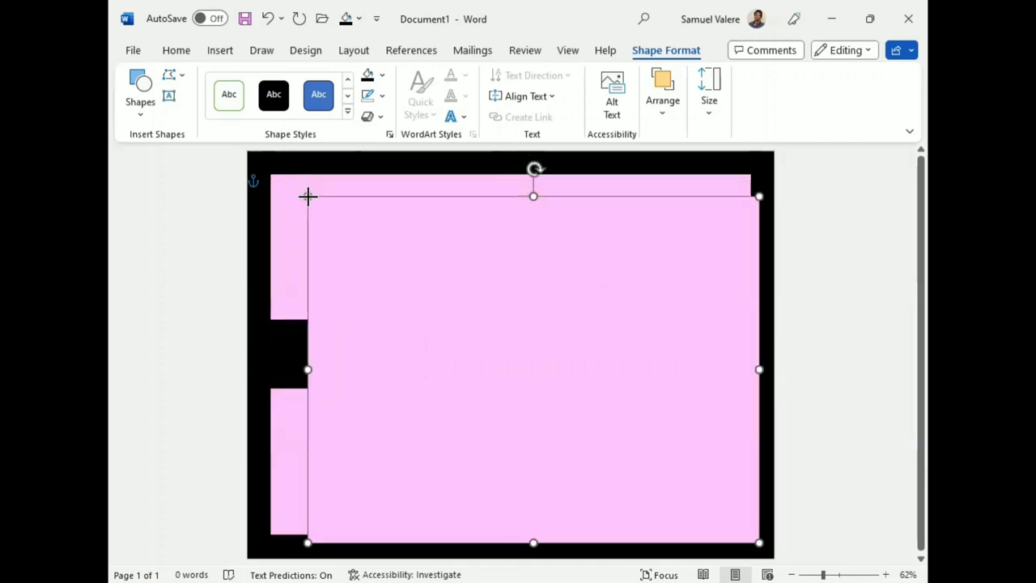
left_click_drag(434, 291, 423, 274)
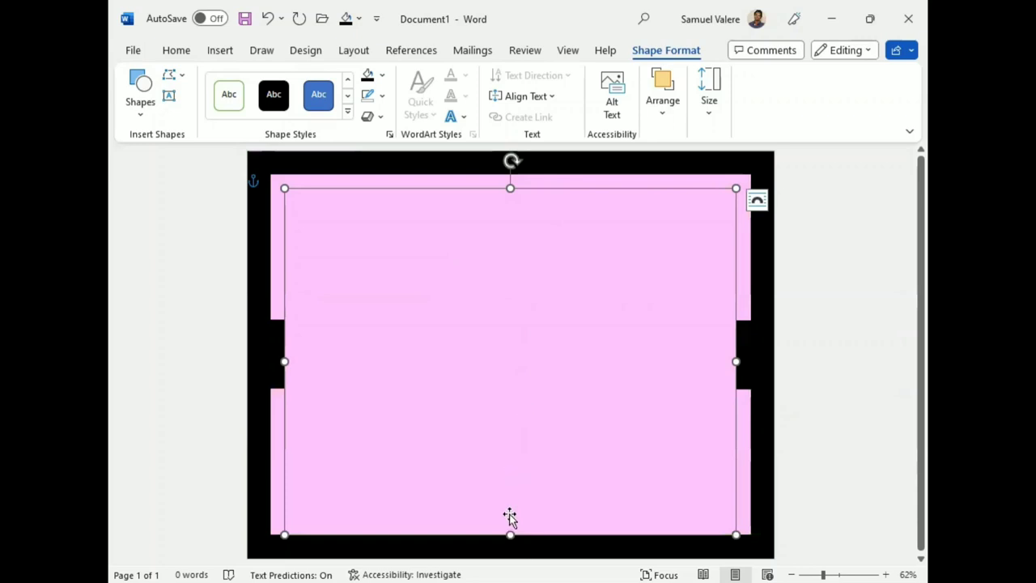
- Shorten the inner rectangle from the bottom and nudge it inside the pink panel
left_click_drag(509, 530, 510, 516)
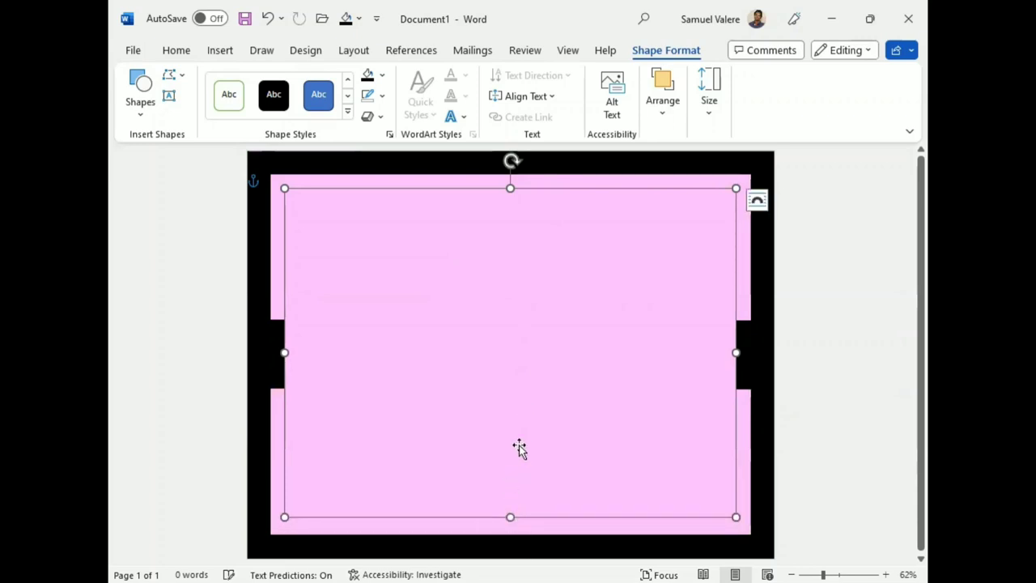
left_click_drag(518, 420, 520, 427)
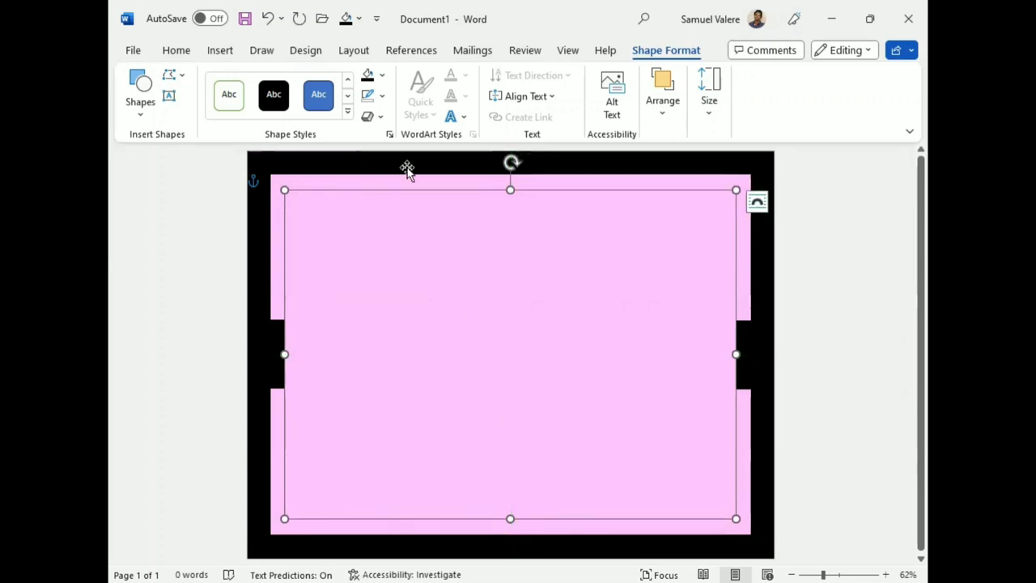
left_click(381, 96)
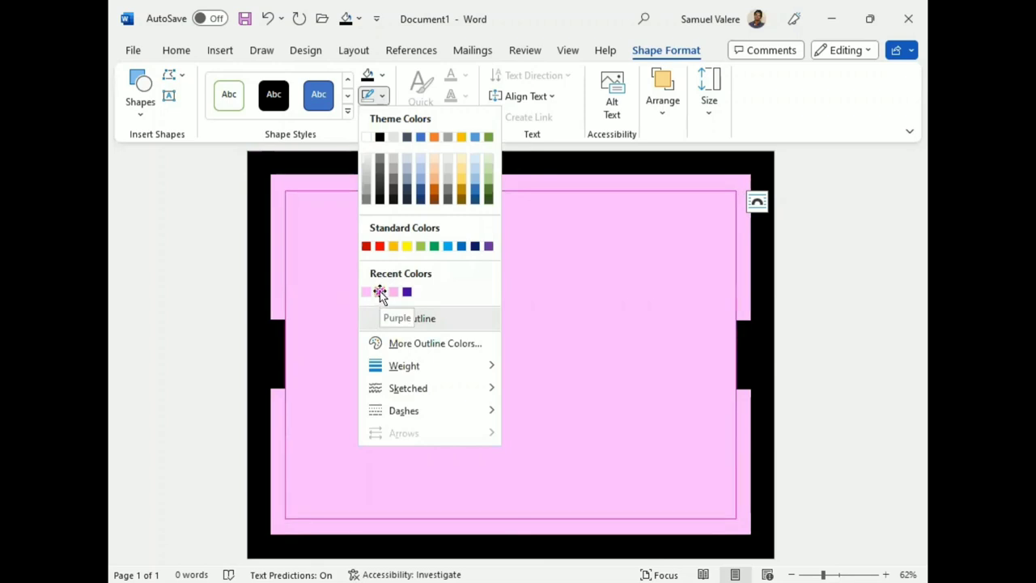
- Outline the inner rectangle in pink at 3 pt weight, then deselect it
left_click(355, 133)
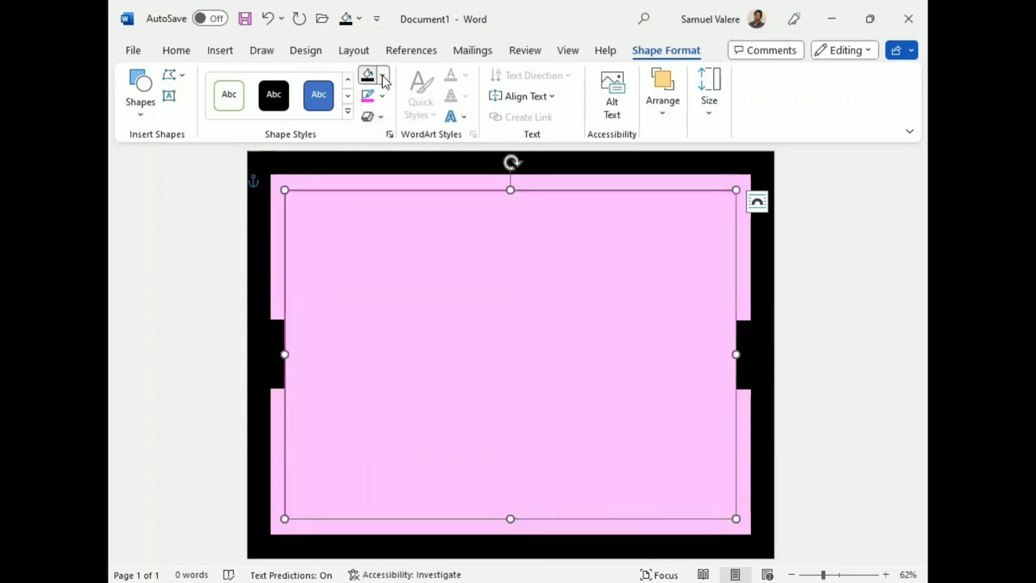
left_click(384, 77)
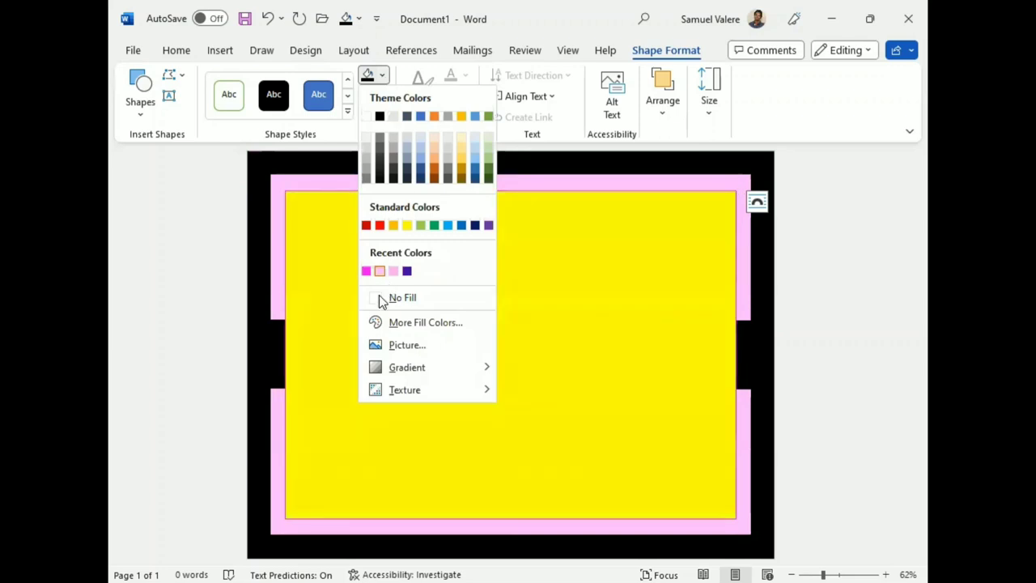
left_click(382, 96)
left_click(382, 95)
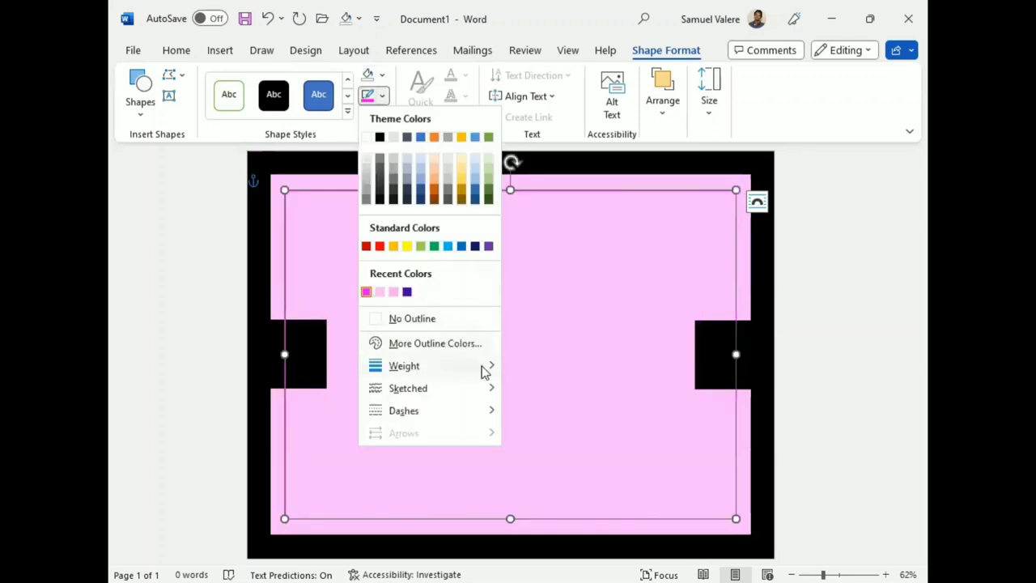
mouse_move(421, 366)
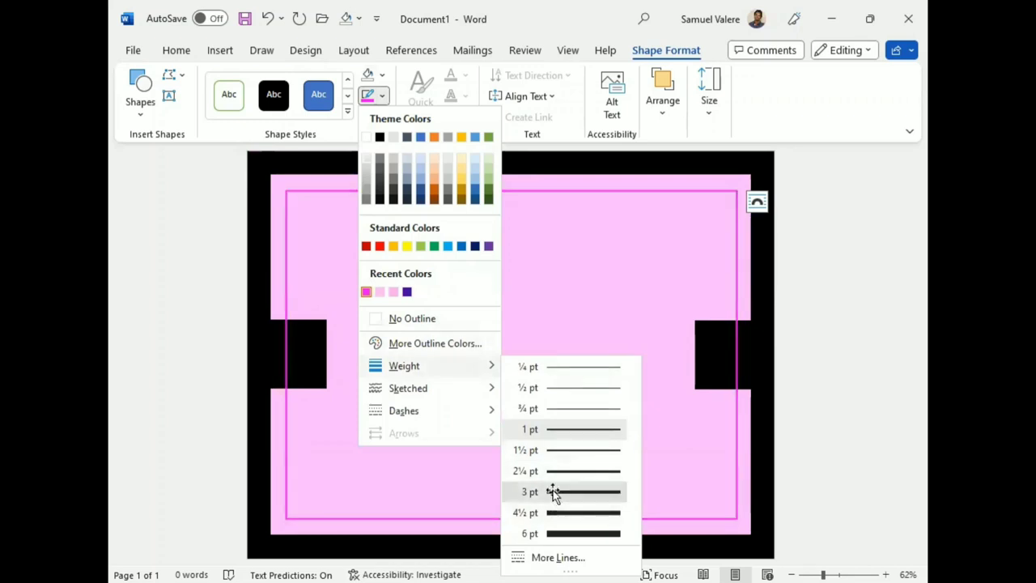
left_click(553, 492)
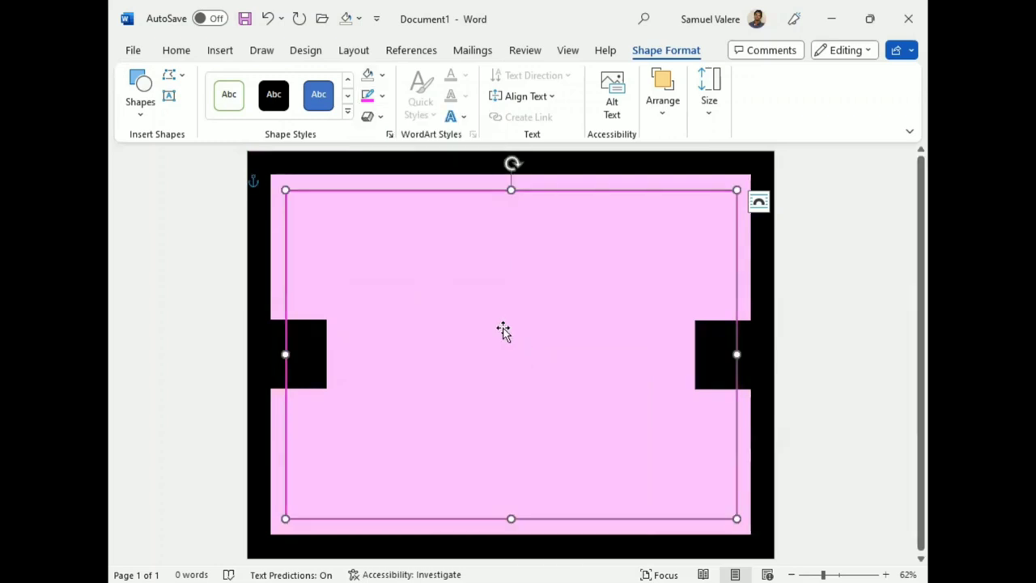
left_click(835, 336)
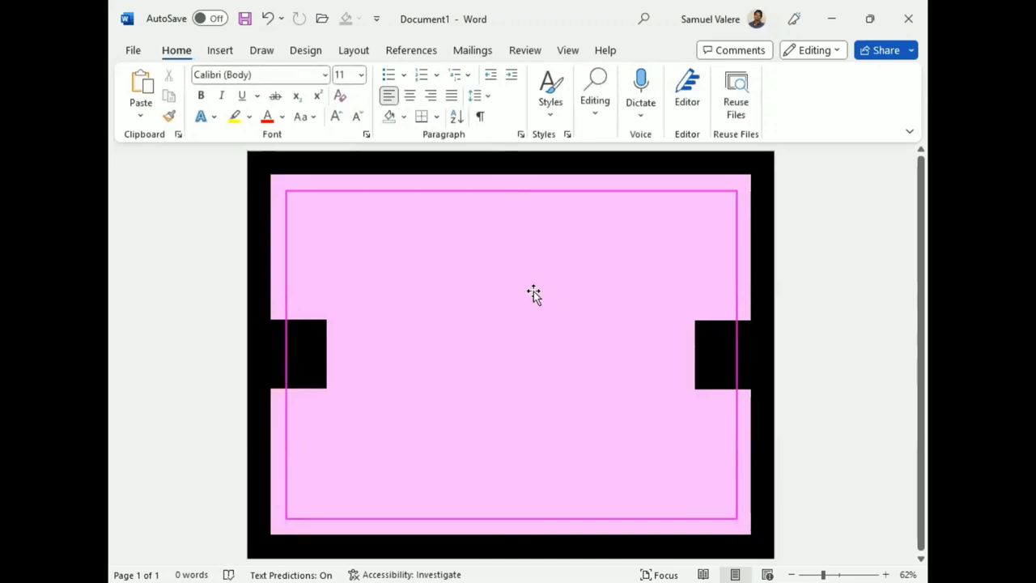
- Draw a tall bar near the page centre, stretch it to the page top, and tilt it clockwise
left_click(220, 52)
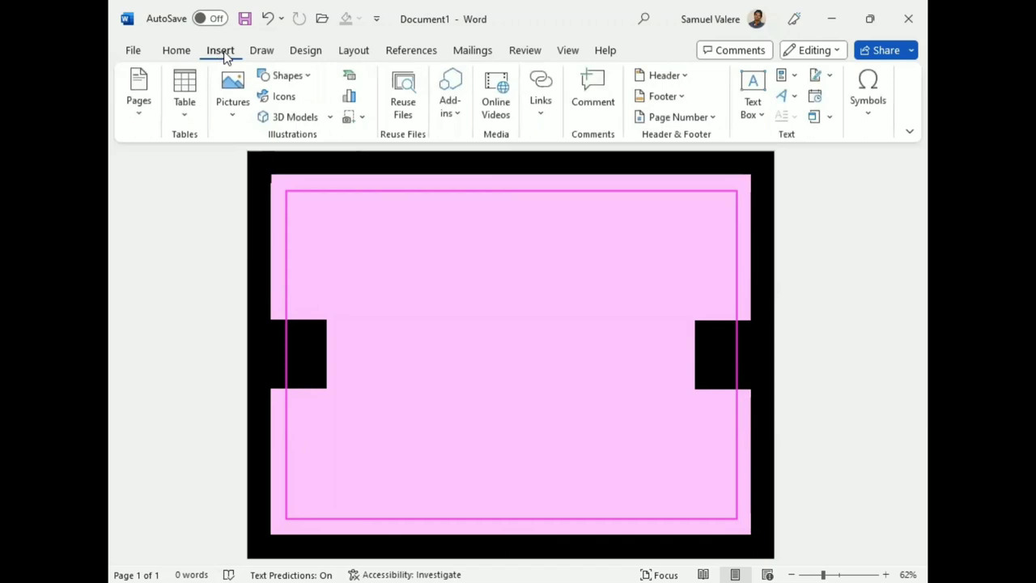
left_click(287, 75)
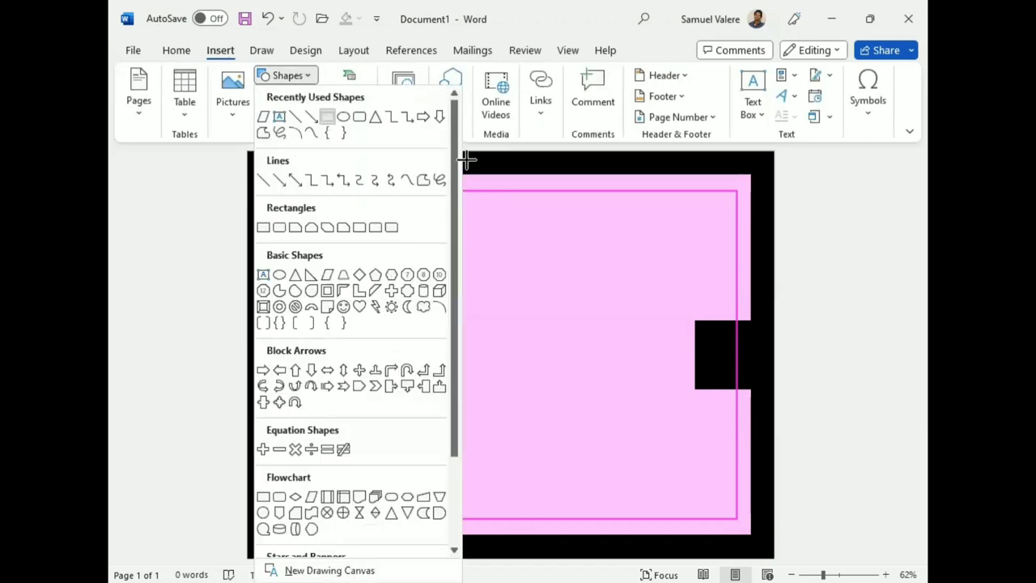
left_click_drag(468, 161, 478, 370)
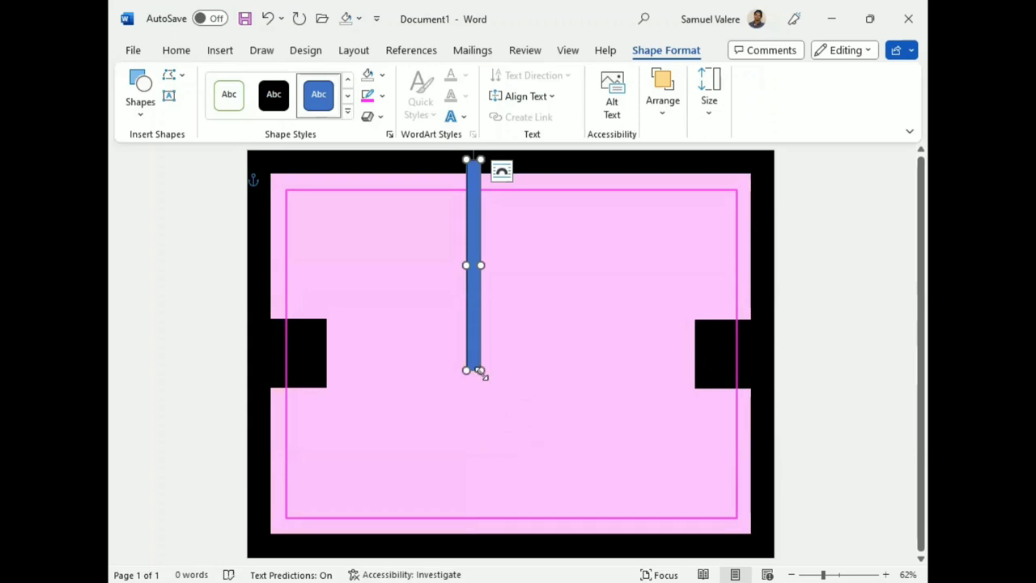
mouse_move(490, 398)
left_mouse_down()
mouse_move(515, 547)
mouse_move(502, 547)
left_mouse_up()
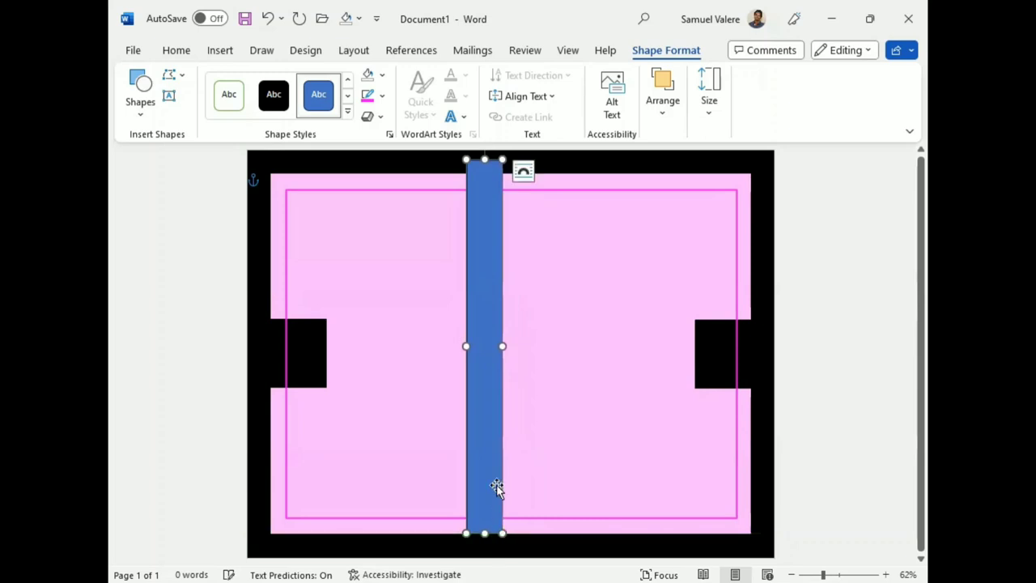
left_click_drag(491, 400, 495, 417)
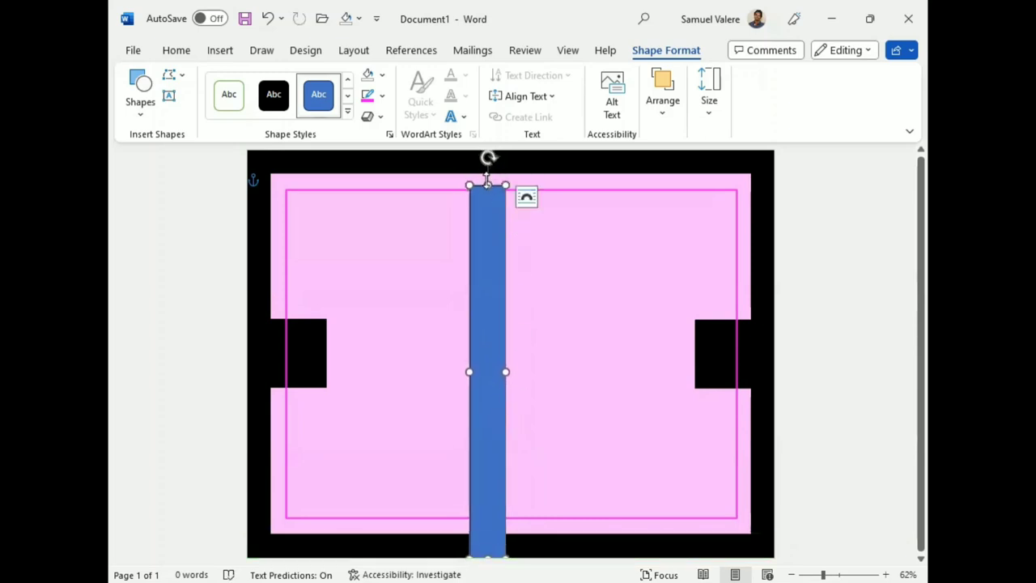
left_click_drag(488, 183, 491, 143)
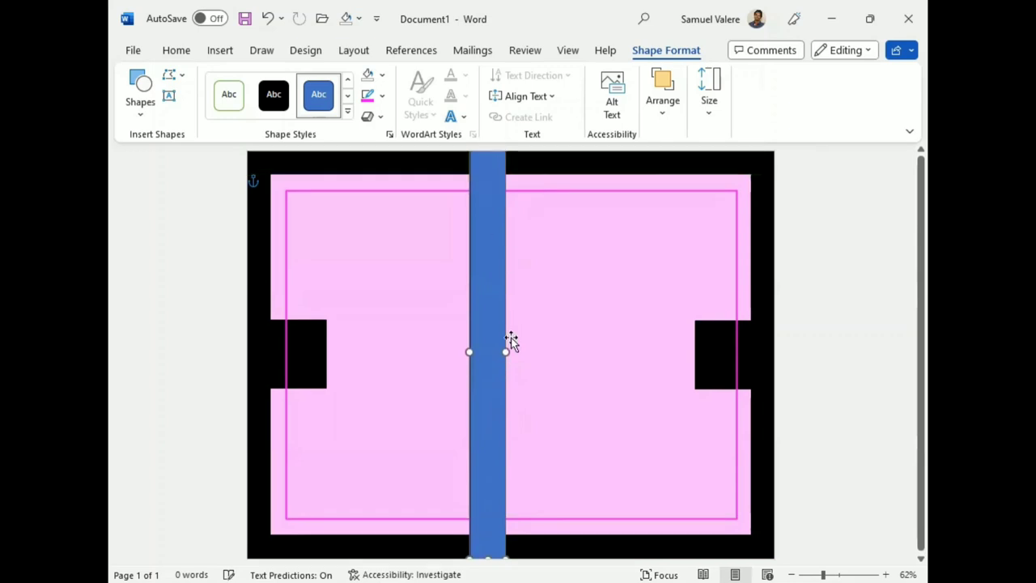
left_click_drag(486, 233, 483, 275)
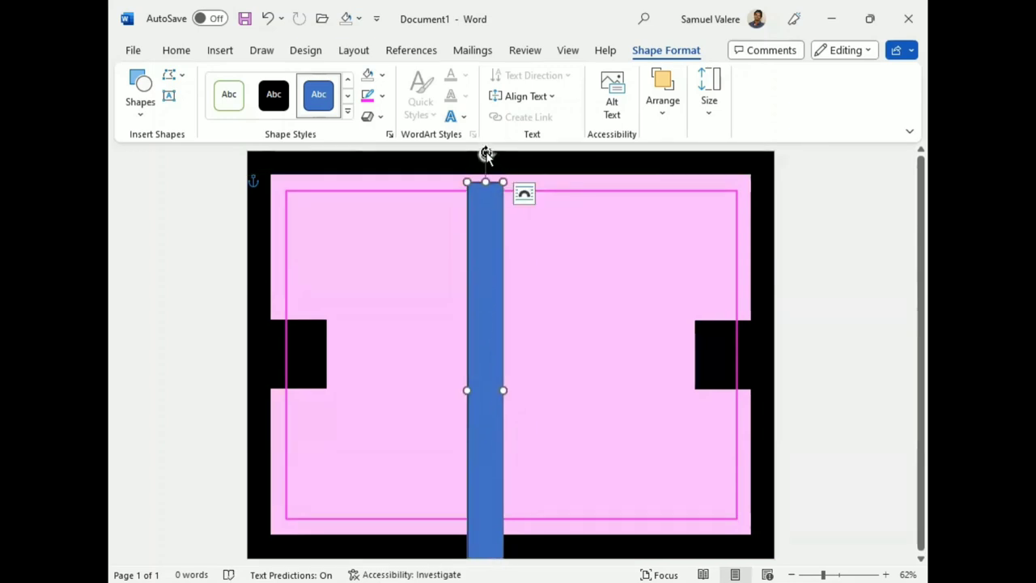
left_click_drag(496, 160, 554, 190)
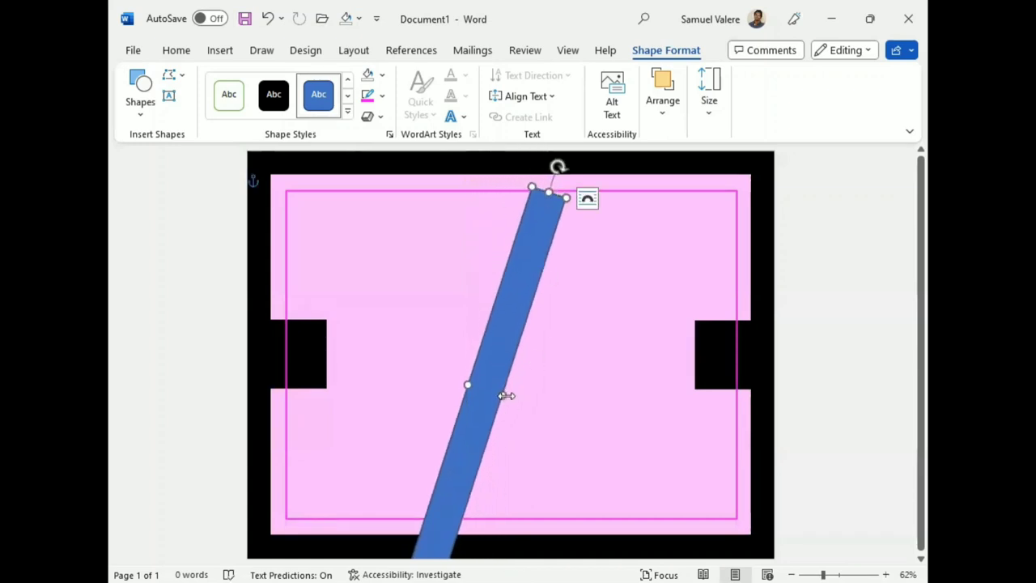
- Widen the tilted bar, shift it left, and lengthen its top past the page edge
left_click_drag(506, 395, 517, 396)
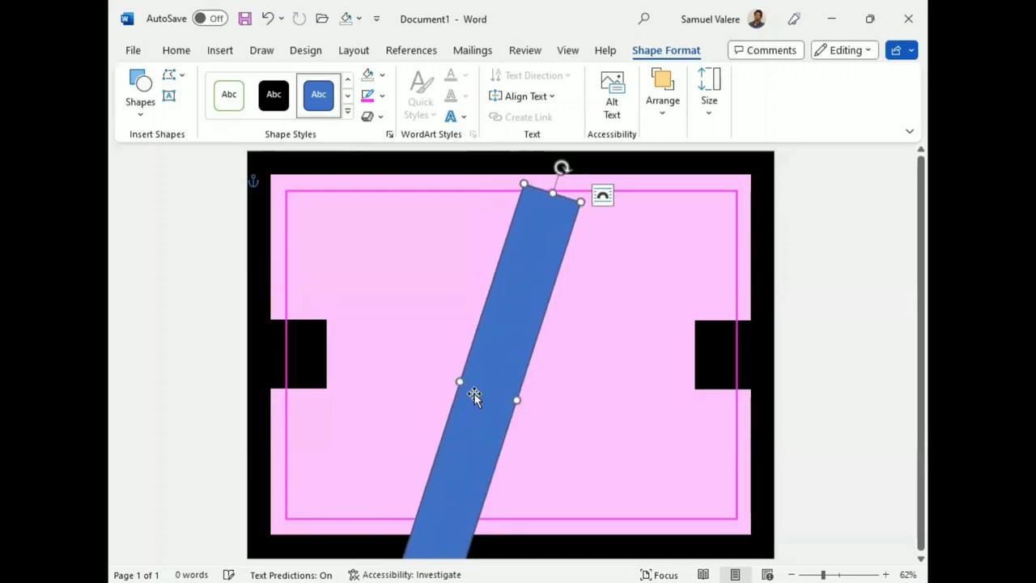
mouse_move(475, 398)
left_mouse_down()
mouse_move(479, 353)
mouse_move(455, 379)
mouse_move(511, 388)
left_mouse_up()
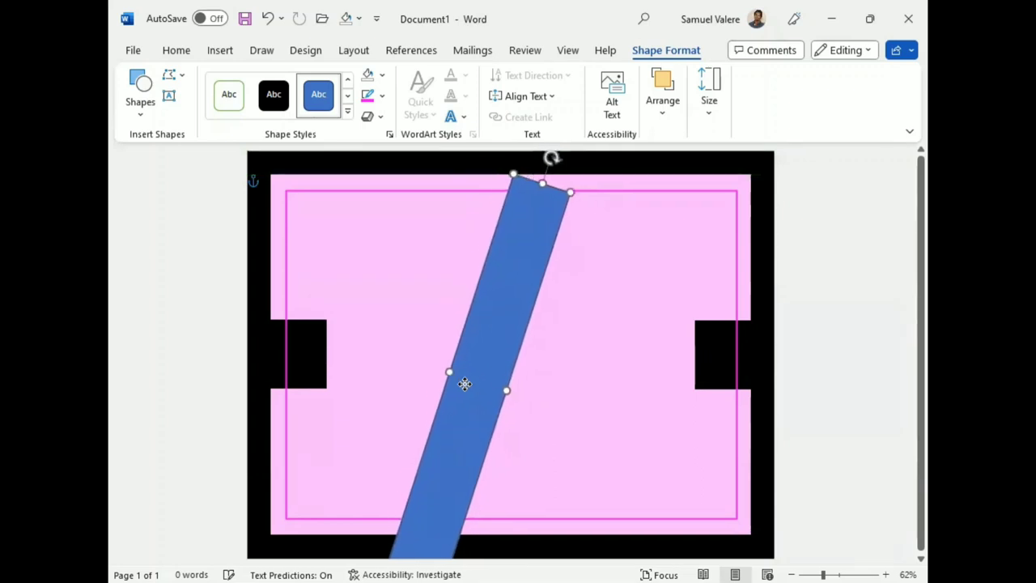
left_click_drag(540, 391, 494, 391)
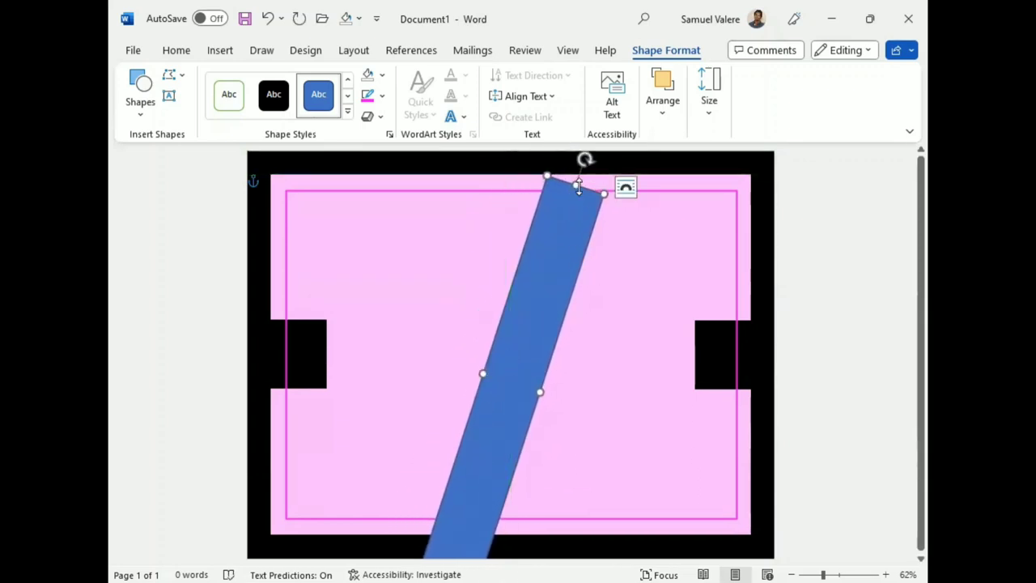
left_click_drag(574, 198, 596, 142)
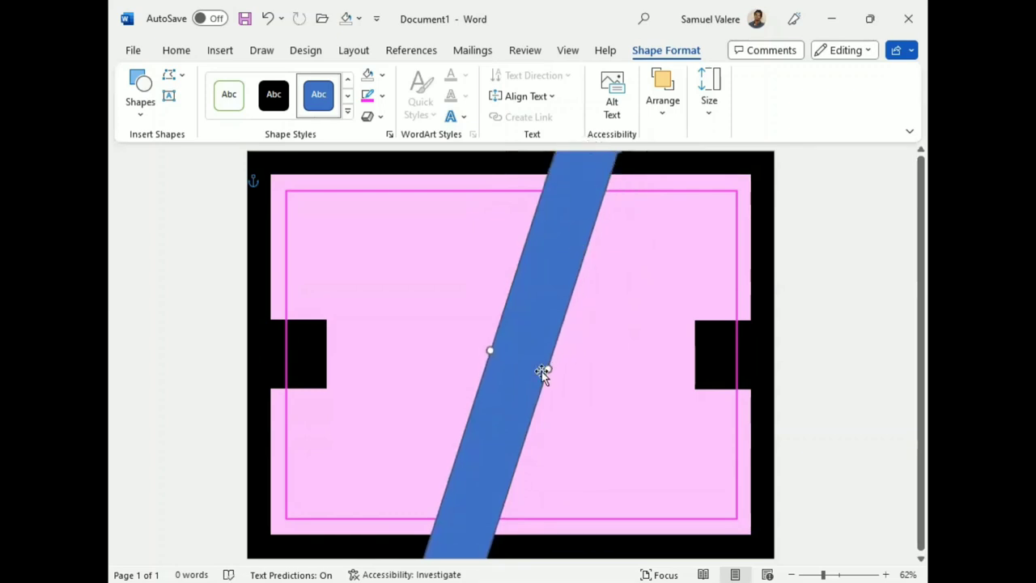
left_click_drag(543, 371, 556, 372)
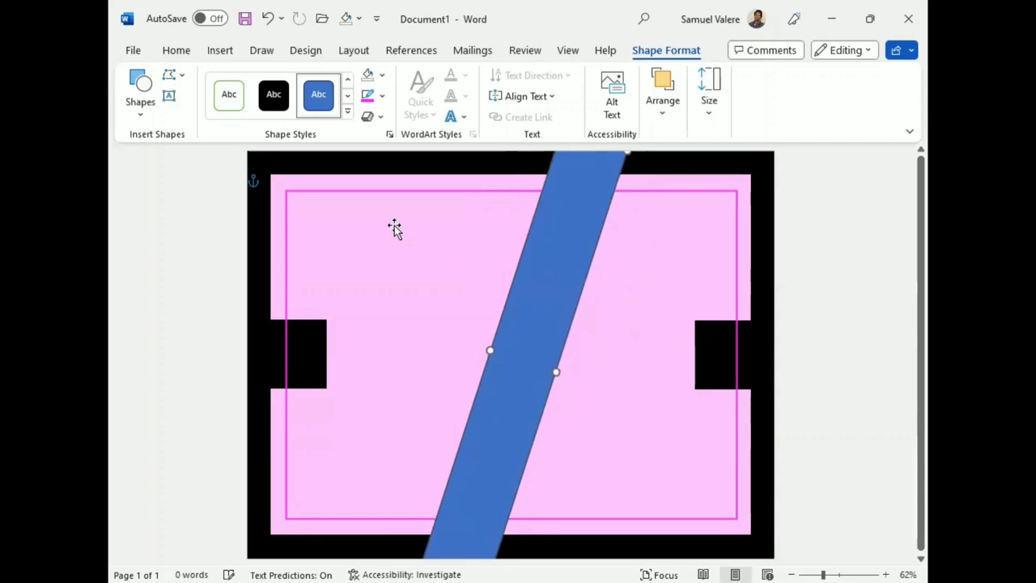
- Remove the diagonal bar's outline and fill it bright pink
left_click(384, 97)
left_click(374, 319)
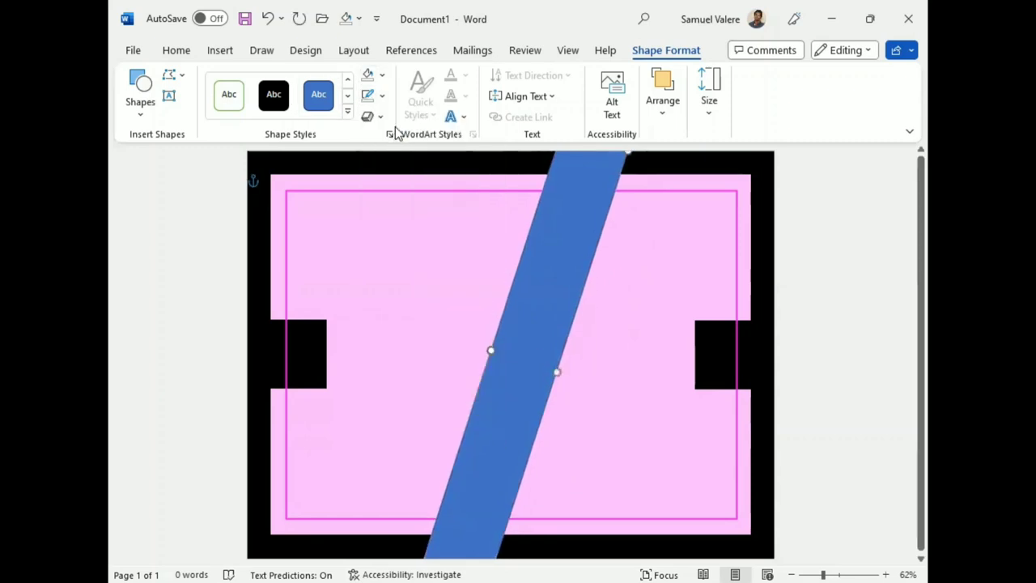
left_click(382, 75)
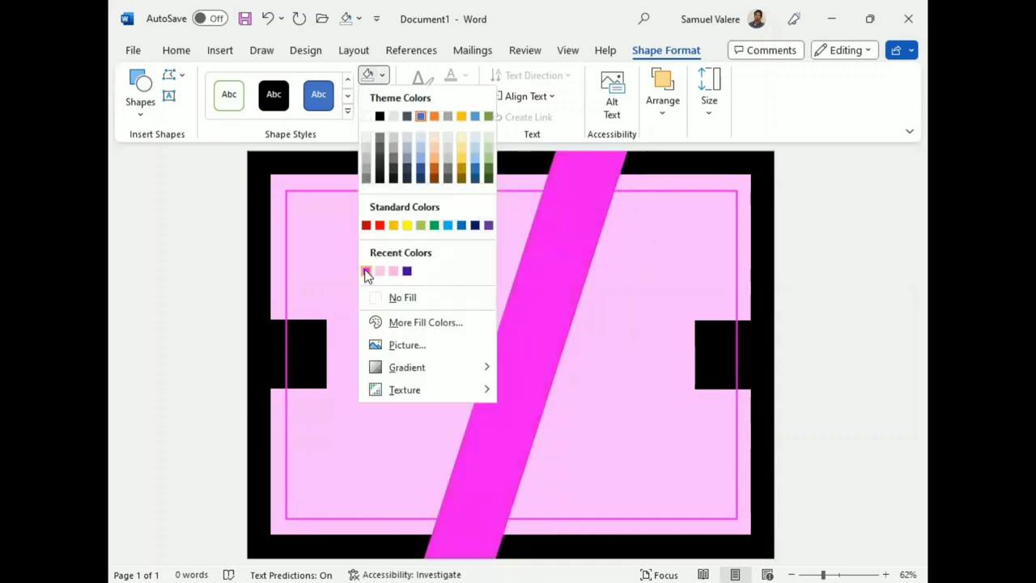
left_click(366, 271)
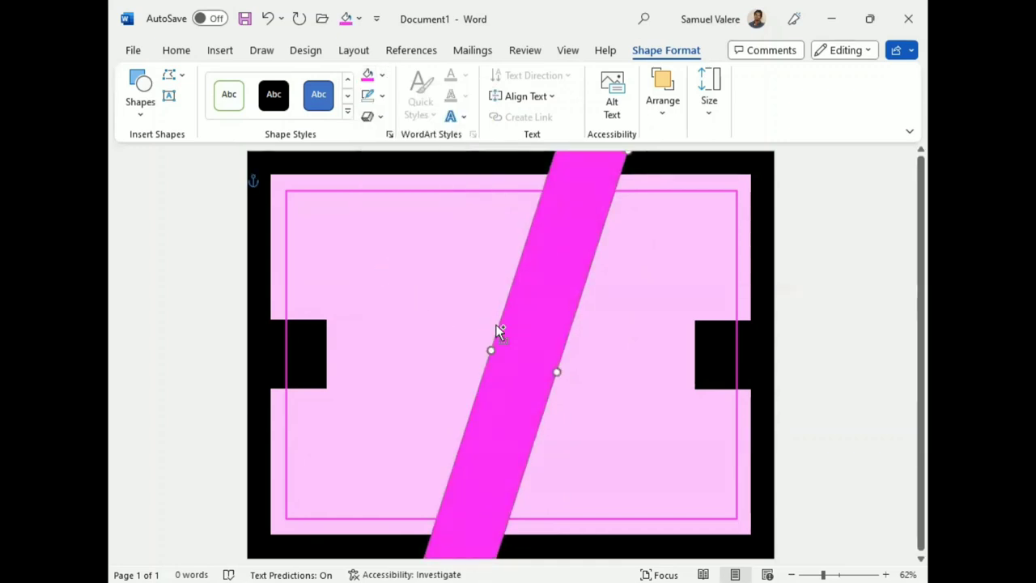
- Copy and paste the pink stripe, moving the duplicate to the right
key("ctrl+c")
key("ctrl+v")
left_click_drag(537, 349, 694, 346)
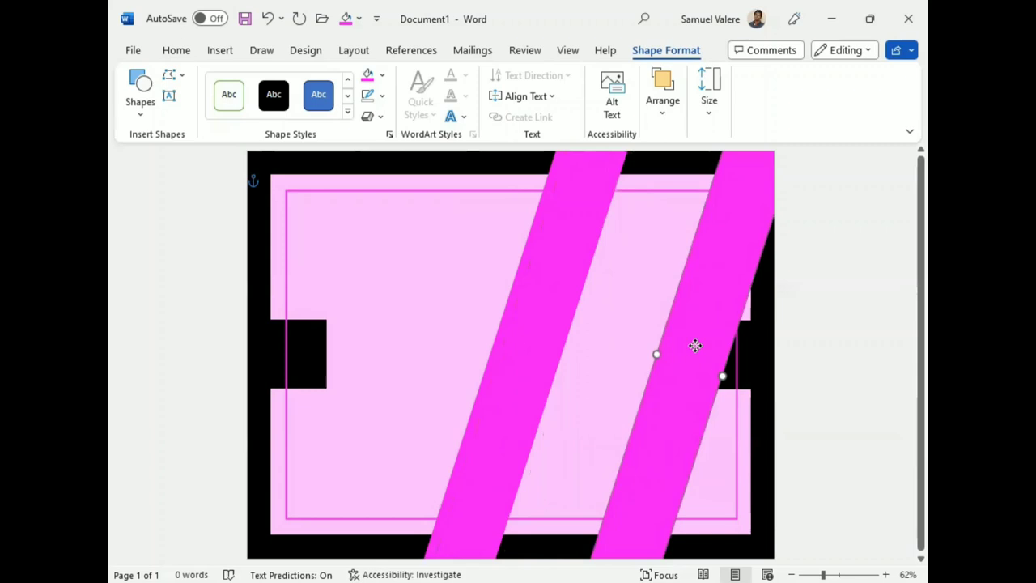
left_click_drag(696, 346, 709, 338)
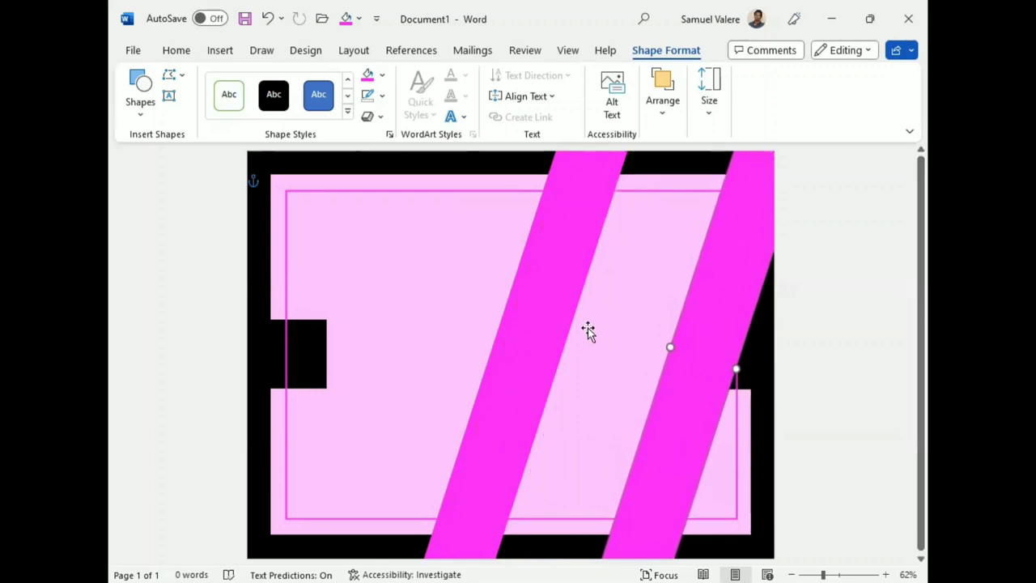
- Send the right stripe backward twice, behind the light-pink panel, then select the middle stripe
left_click(663, 114)
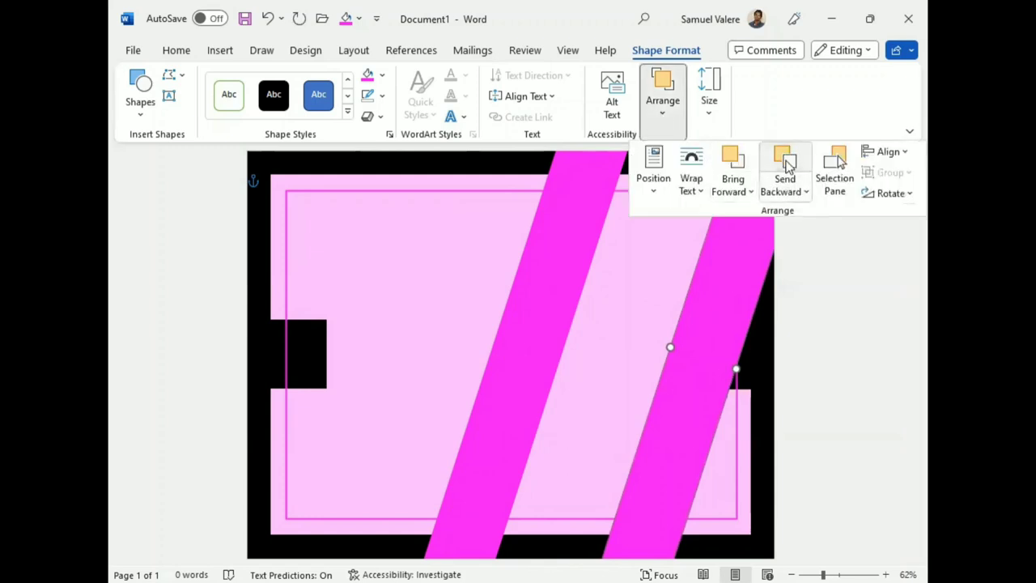
left_click(785, 162)
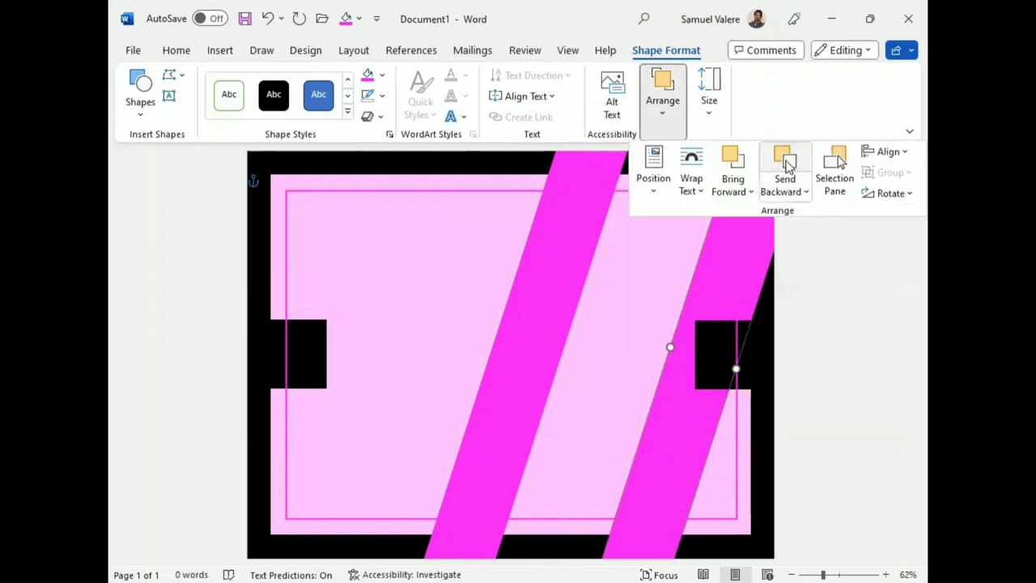
left_click(787, 164)
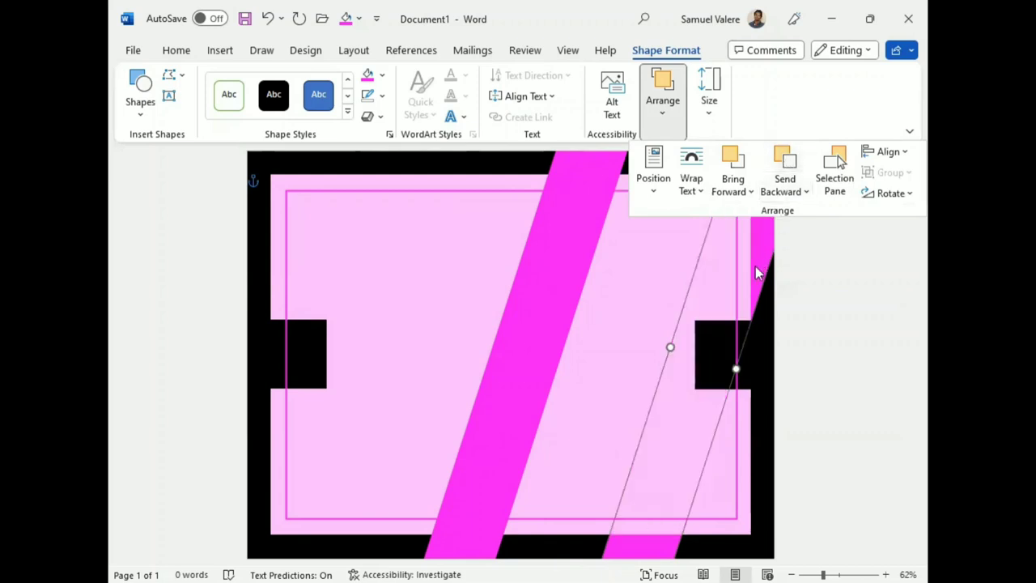
left_click(545, 288)
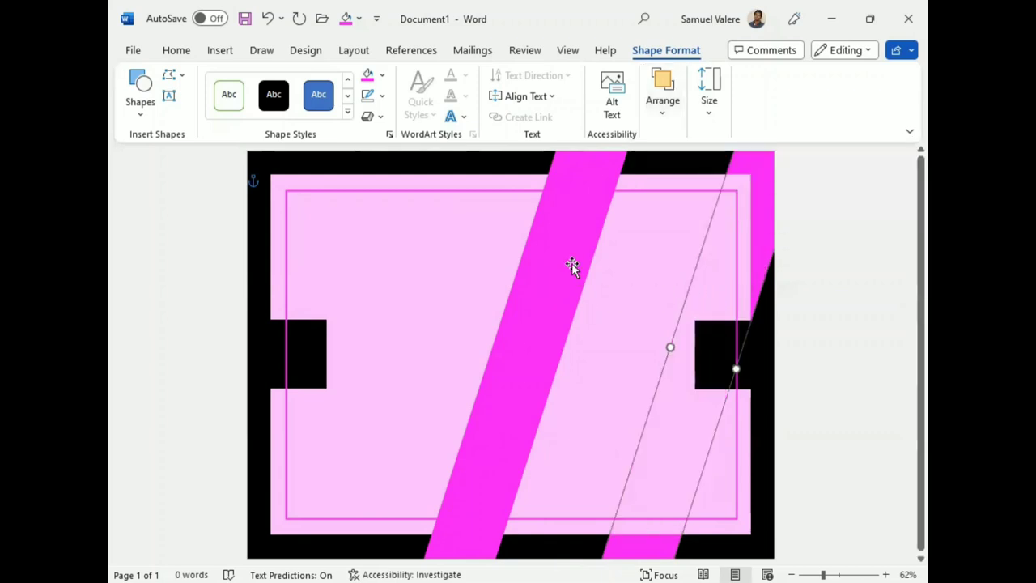
left_click(556, 272)
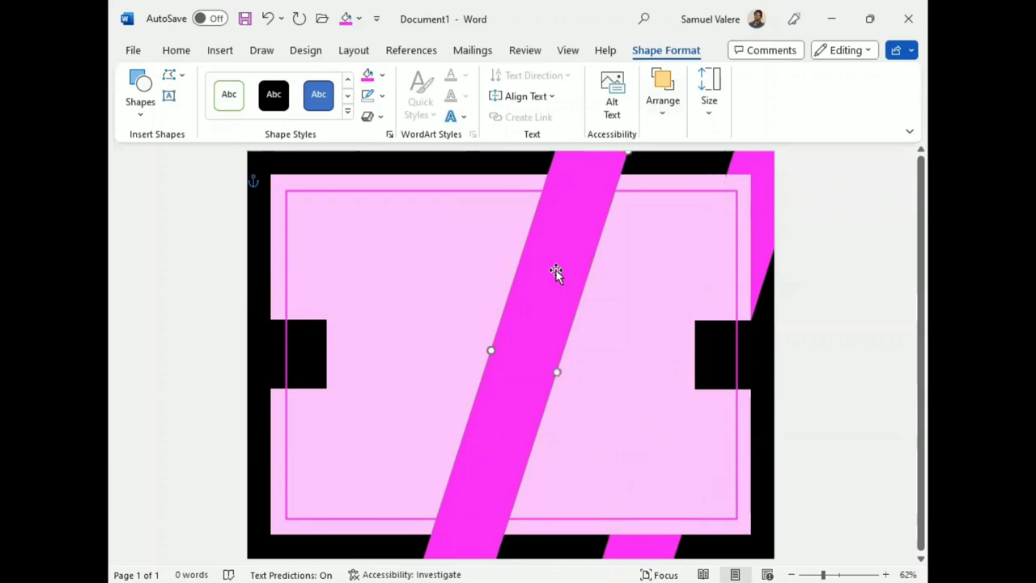
- Copy the middle pink stripe to the left edge and send it two layers back behind the panel
mouse_move(560, 297)
left_mouse_down("ctrl")
mouse_move(329, 233)
mouse_move(326, 250)
left_mouse_up("ctrl")
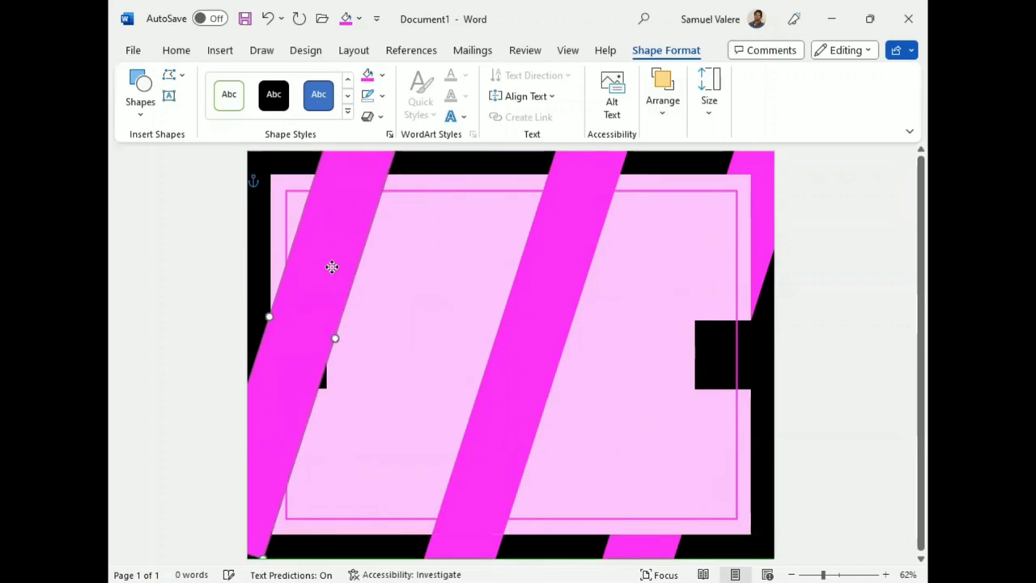
mouse_move(325, 250)
left_mouse_down()
mouse_move(330, 270)
mouse_move(353, 246)
left_mouse_up()
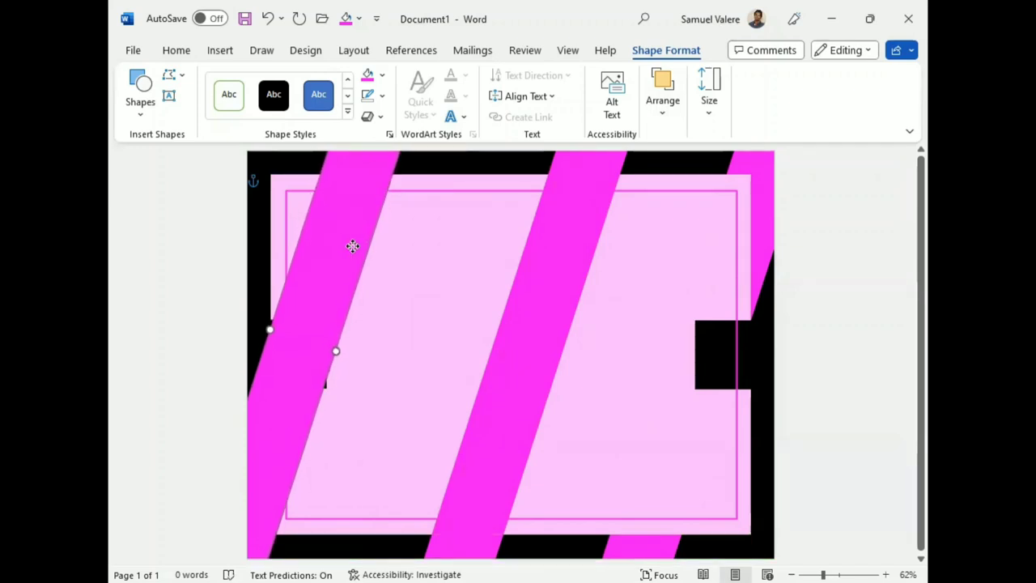
left_click(665, 114)
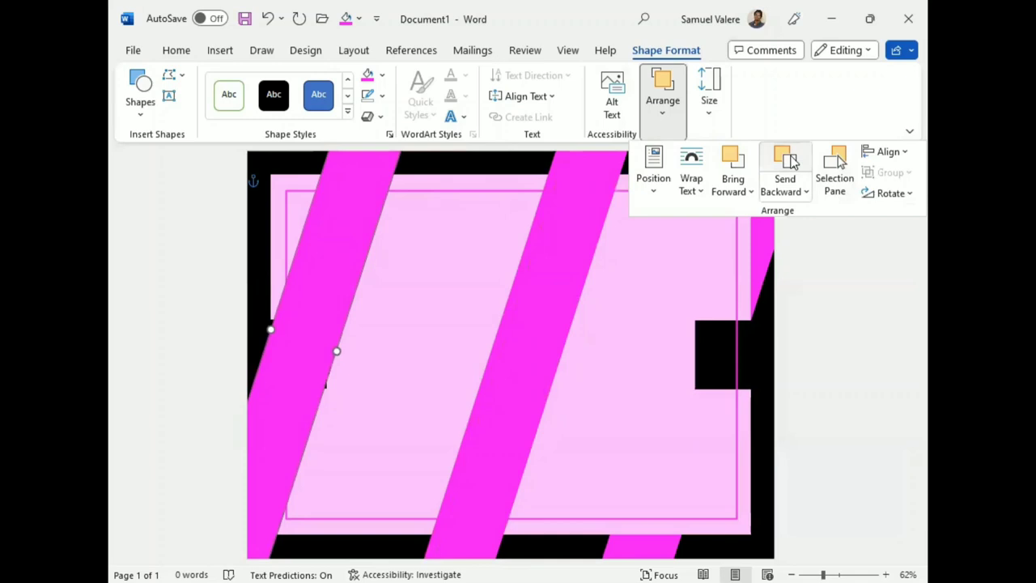
left_click(792, 160)
left_click(791, 160)
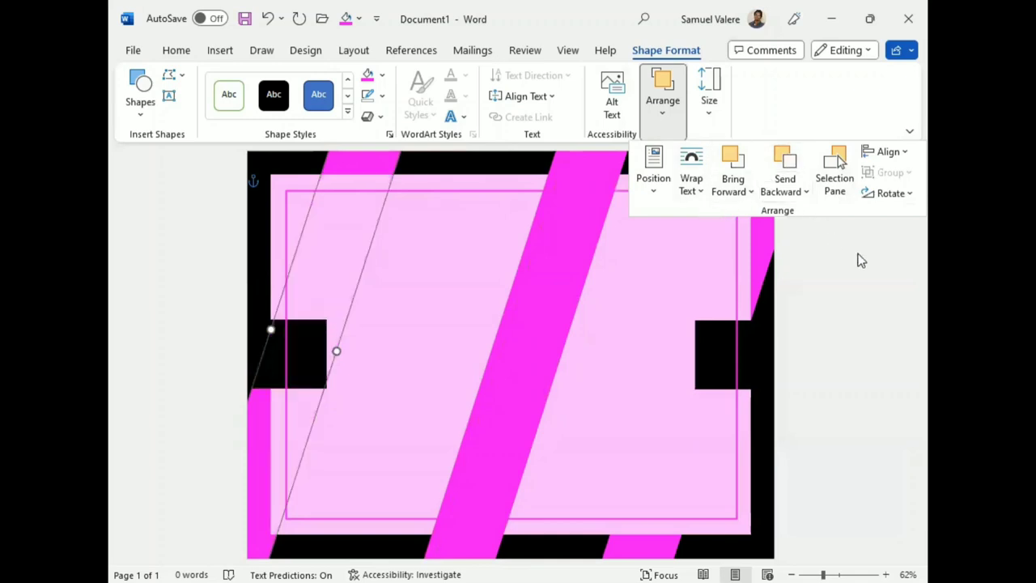
key("Escape")
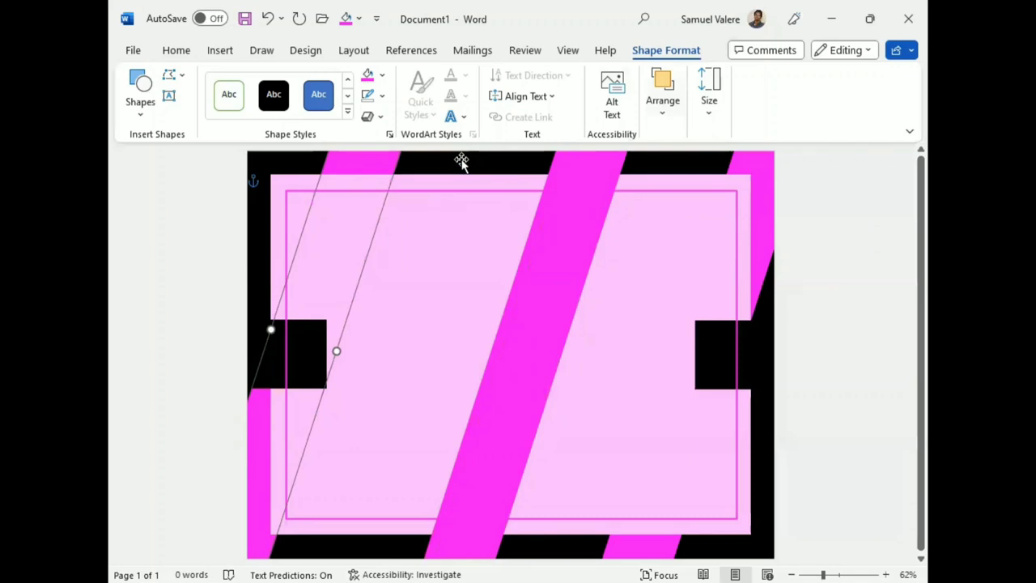
- Nudge the new left stripe seven steps to the right
key("Right")
key("Right")
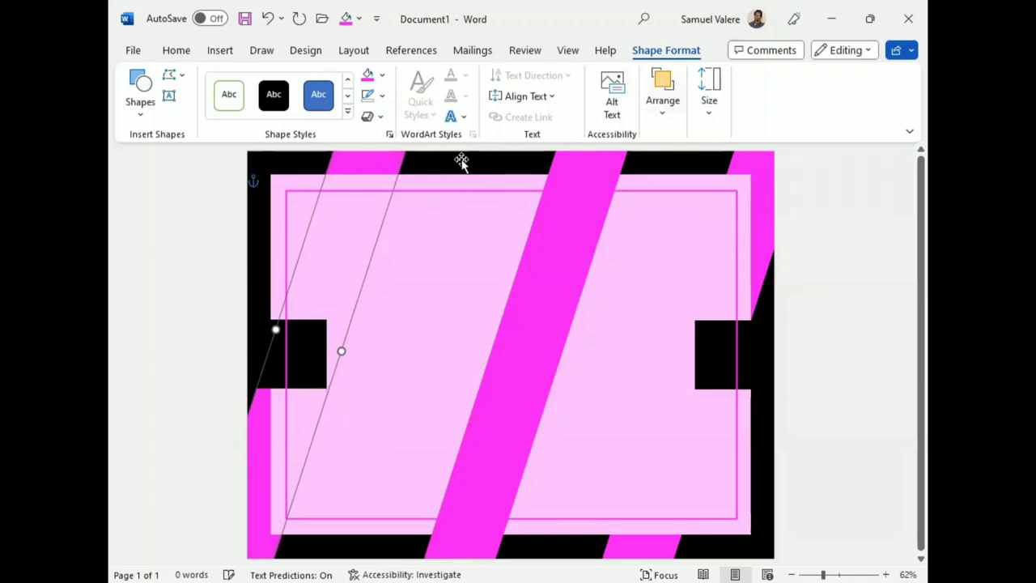
key("Right")
key("Right")
key("Right")
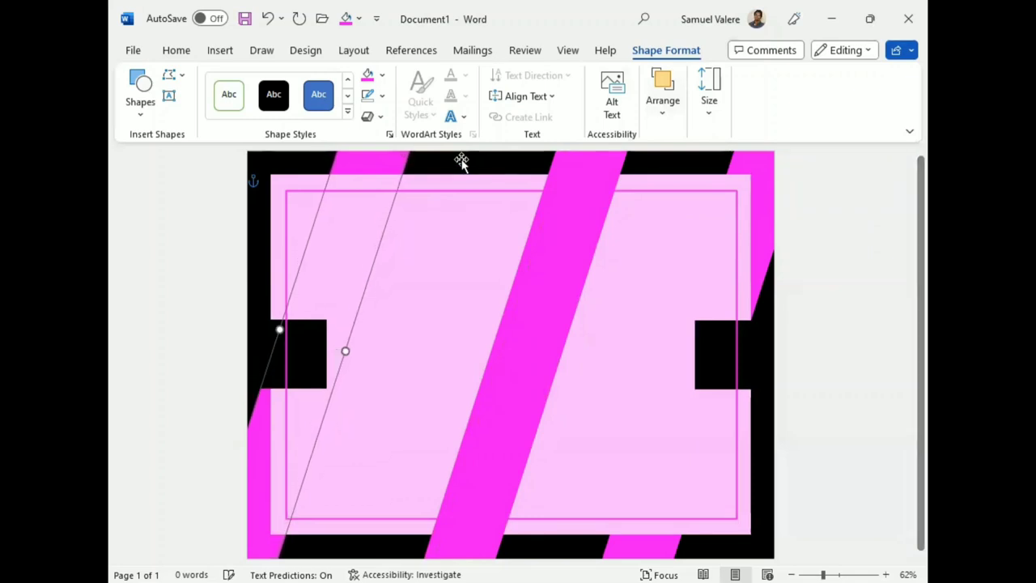
key("Right")
key("Right")
key("Right")
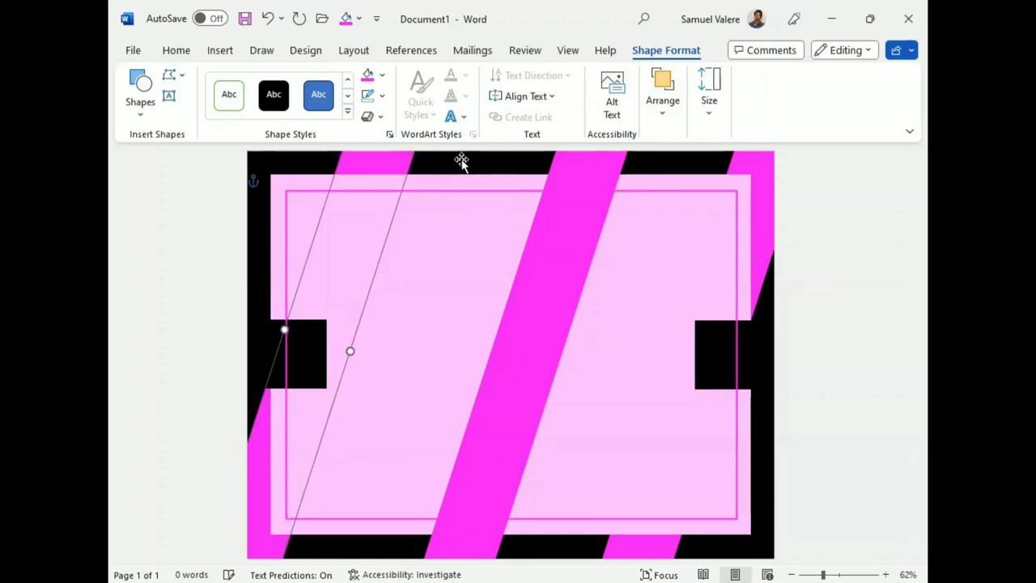
key("Right")
key("Right")
key("Right")
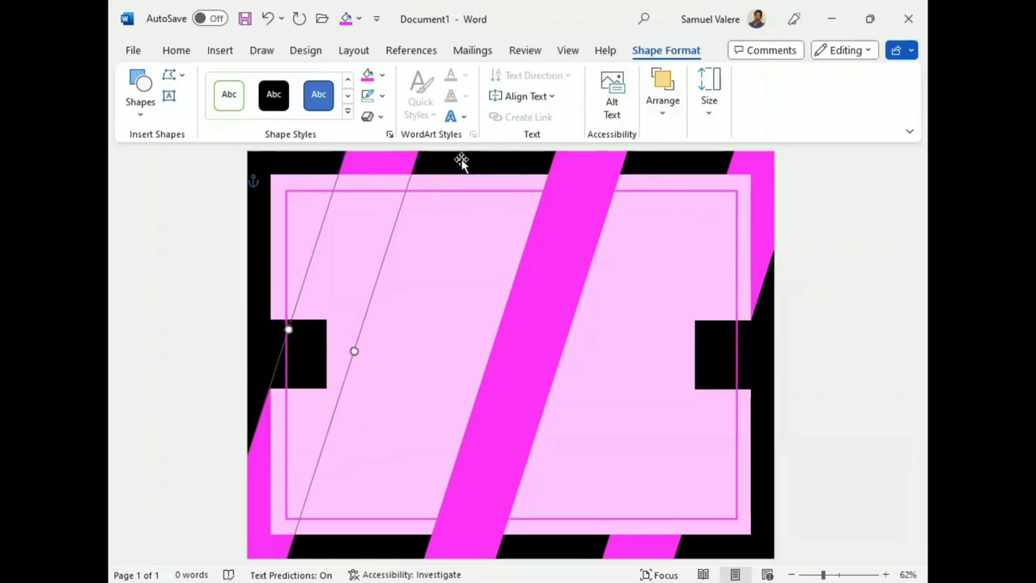
key("Right")
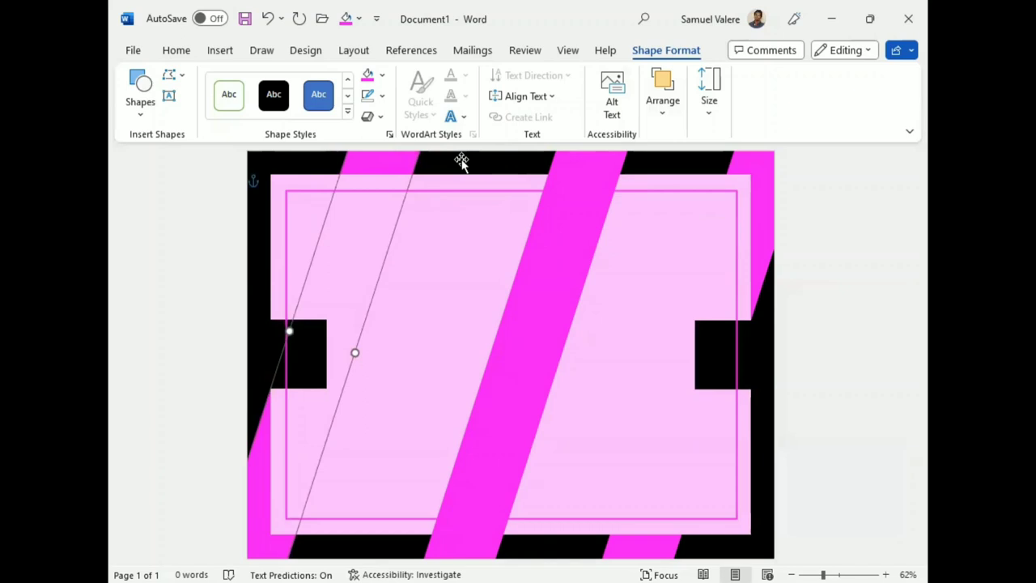
key("Right")
key("Right")
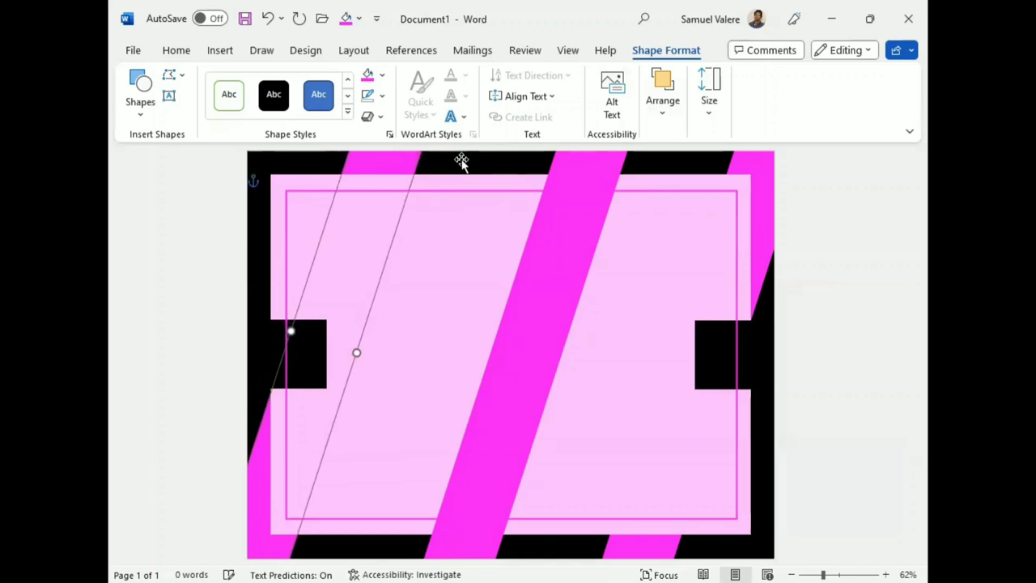
key("Right")
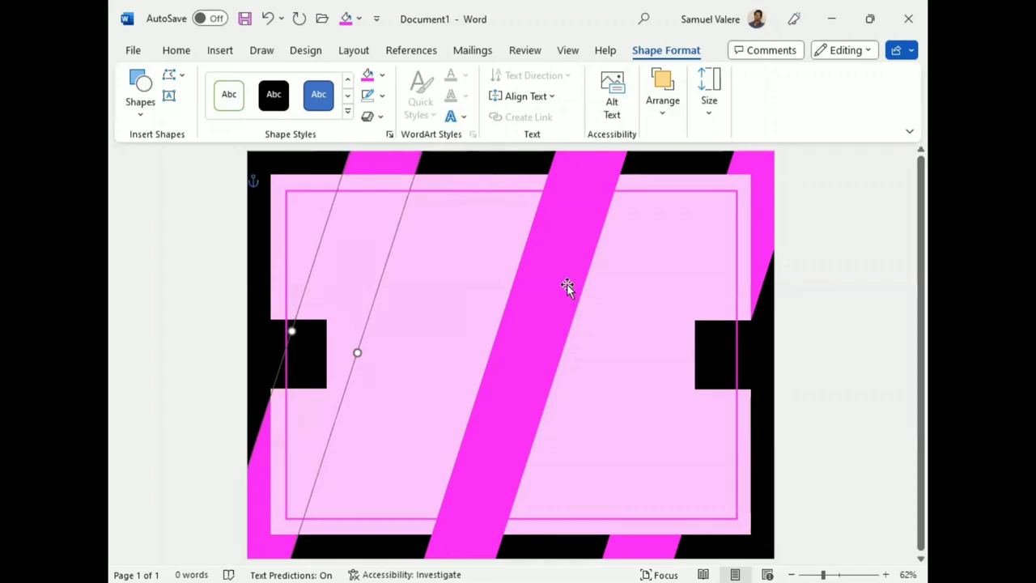
- Send the middle pink stripe back behind the light-pink panel
left_click_drag(567, 285, 565, 282)
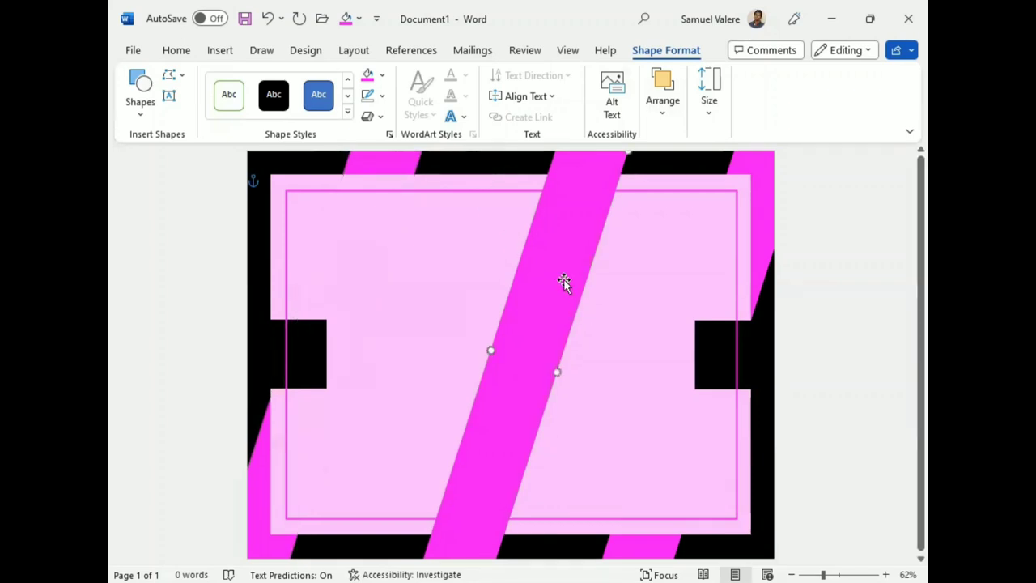
left_click(664, 113)
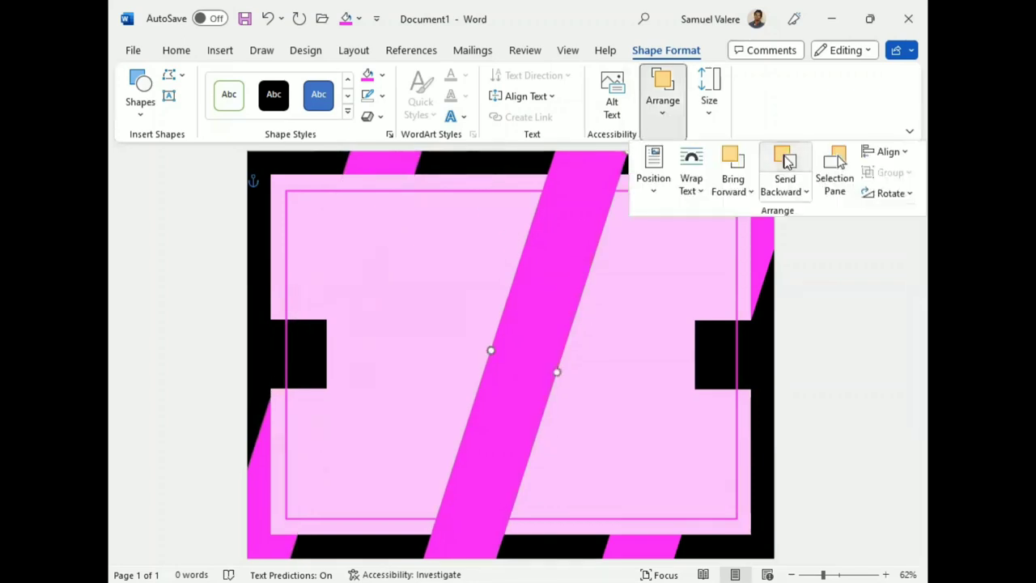
left_click(787, 162)
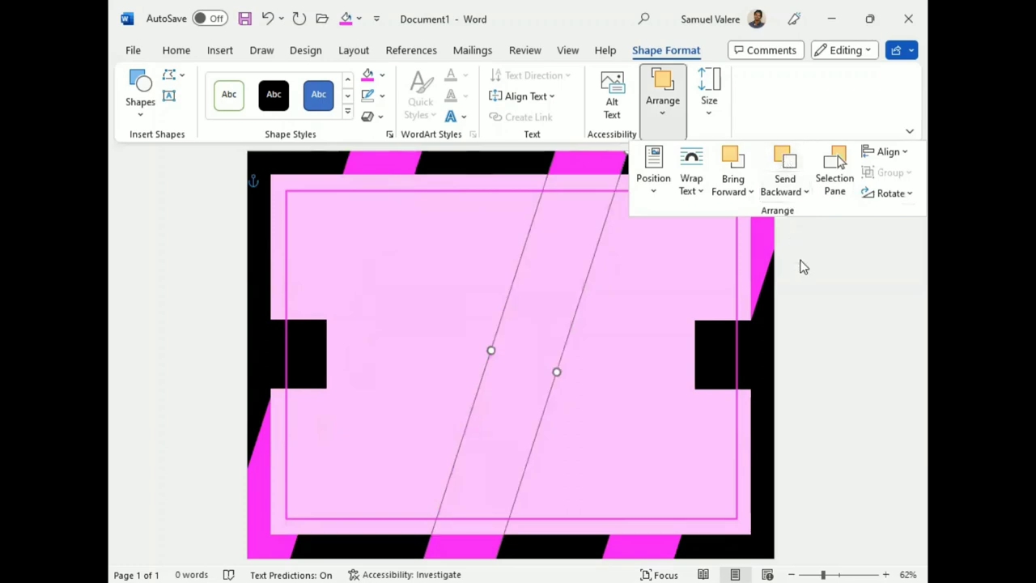
left_click(826, 302)
left_click(828, 303)
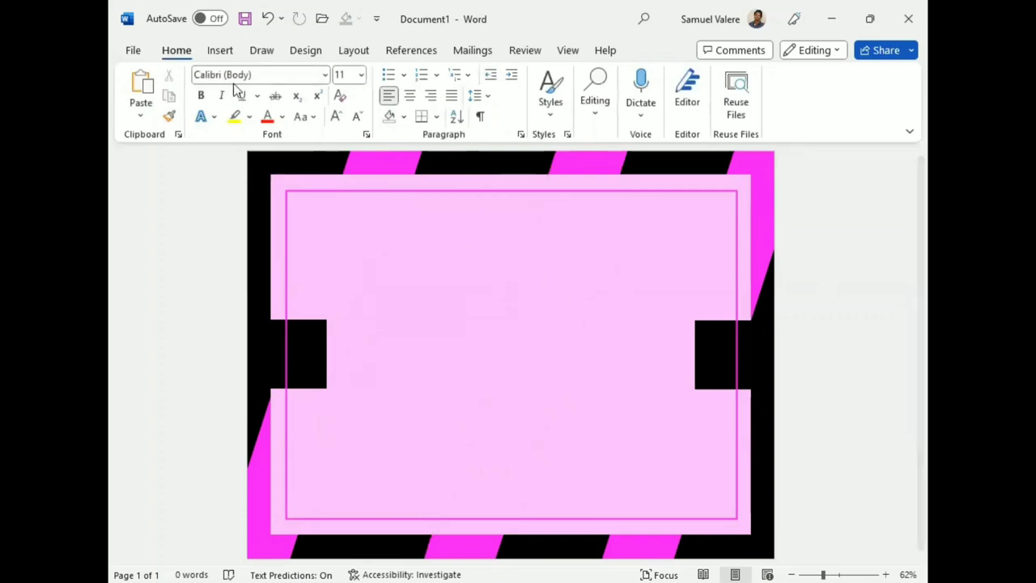
- Draw a text box near the top of the certificate, type 'Certificate' and select the word
left_click(229, 52)
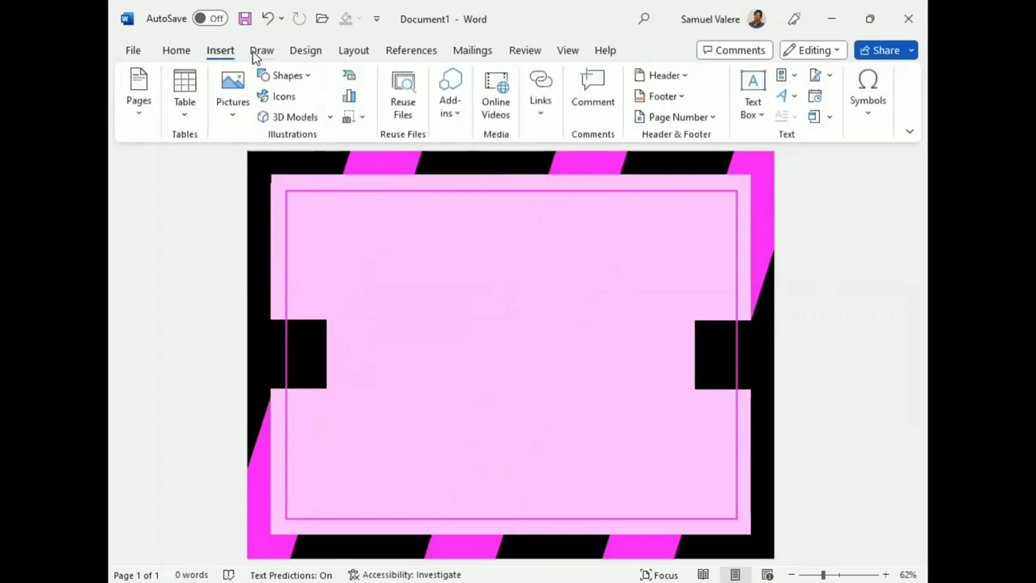
left_click(289, 76)
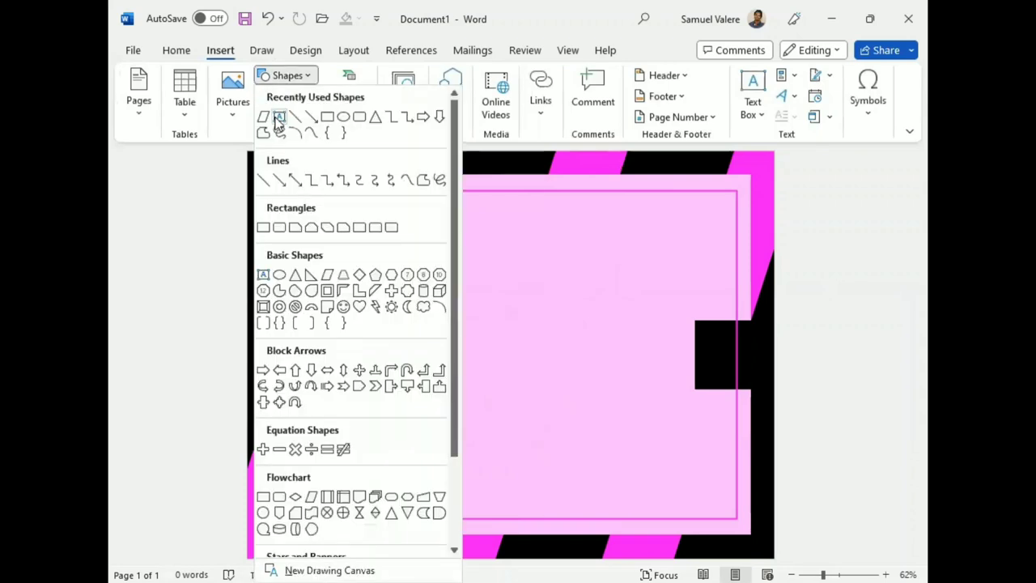
left_click(278, 120)
left_click_drag(368, 220, 561, 245)
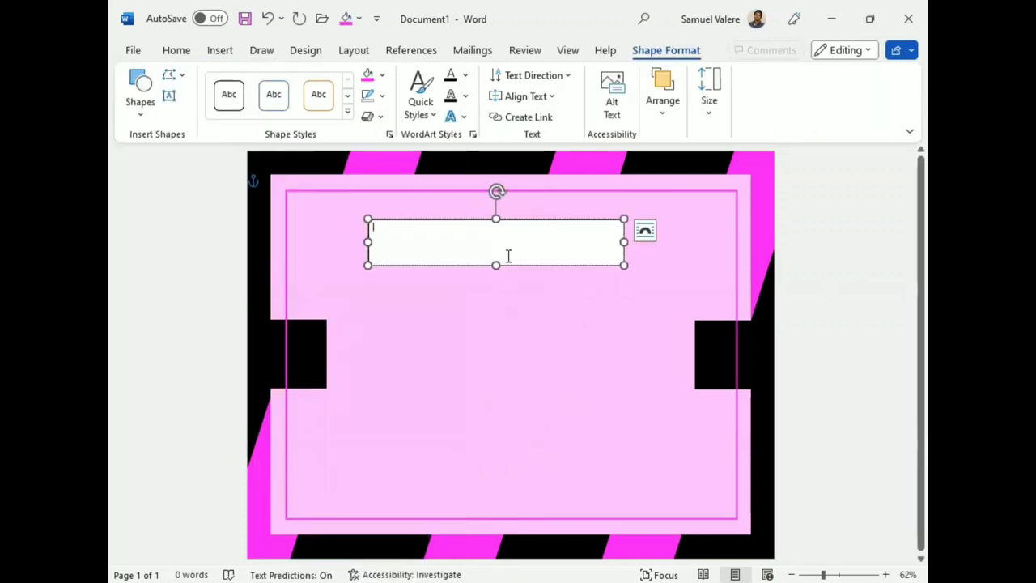
type("Certi")
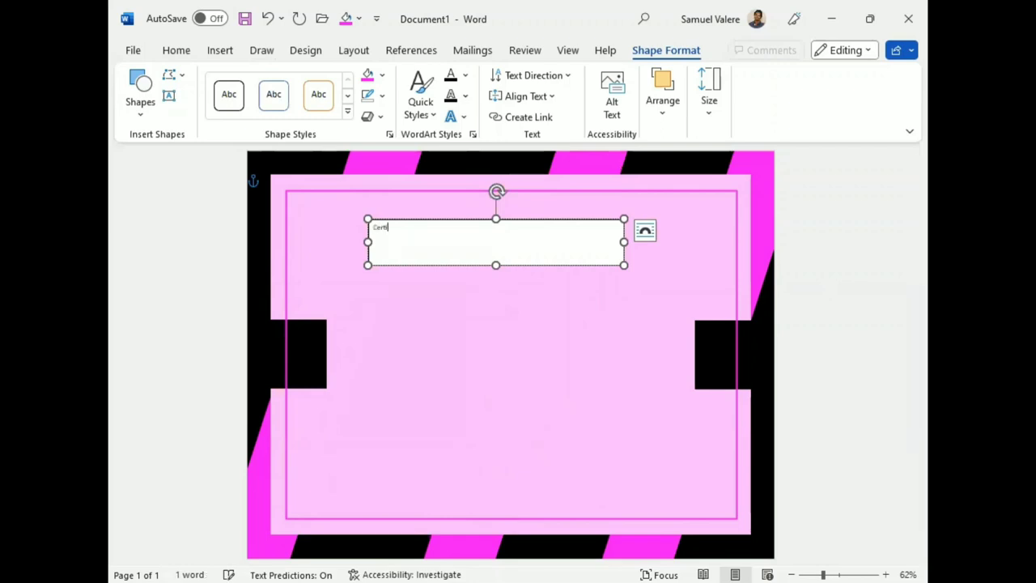
type("ficate")
double_click(397, 228)
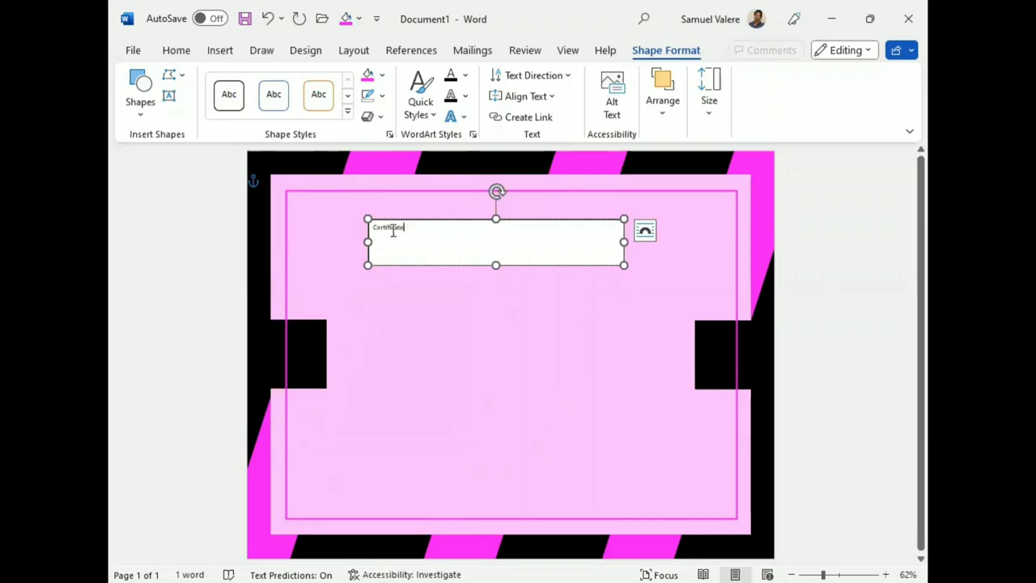
double_click(394, 230)
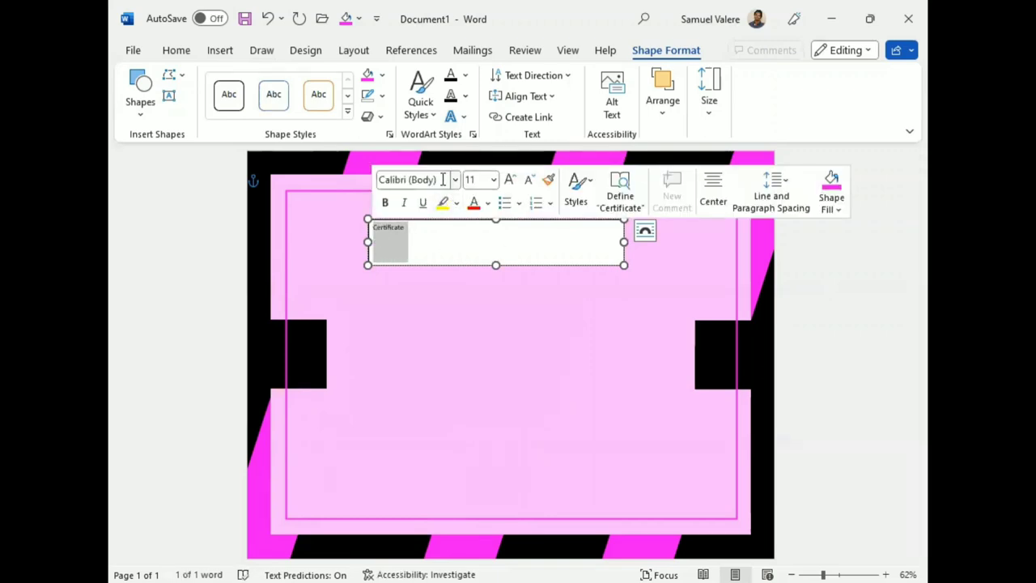
- Set the title to Georgia and give its text box no fill and no outline
left_click(443, 179)
type("Georgia")
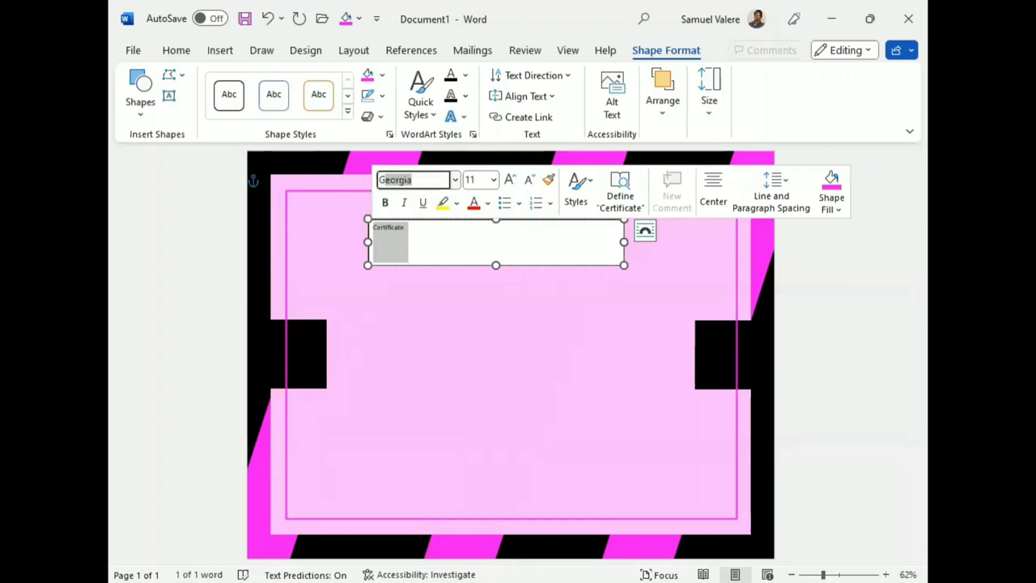
key("Return")
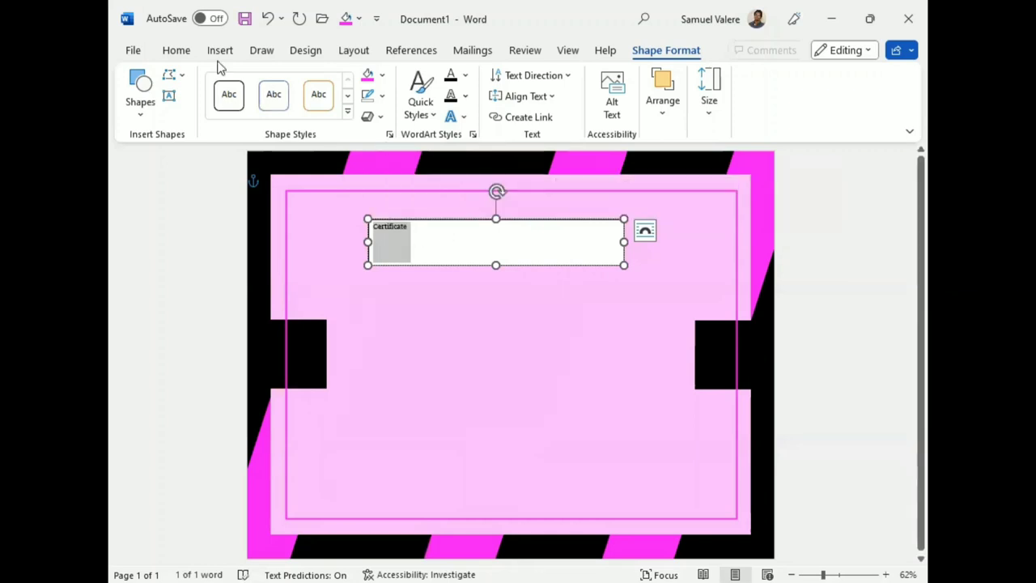
left_click(382, 75)
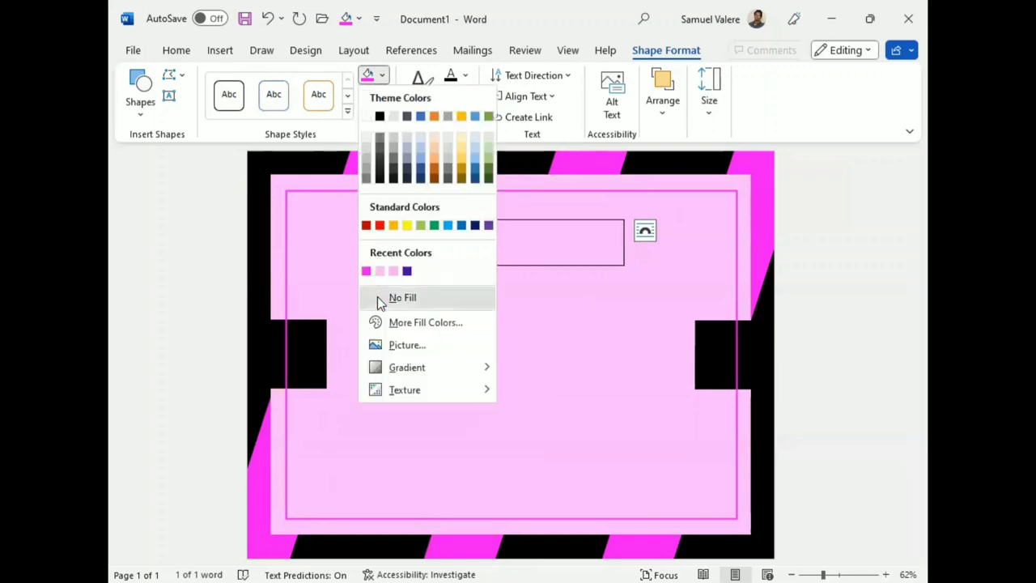
left_click(378, 297)
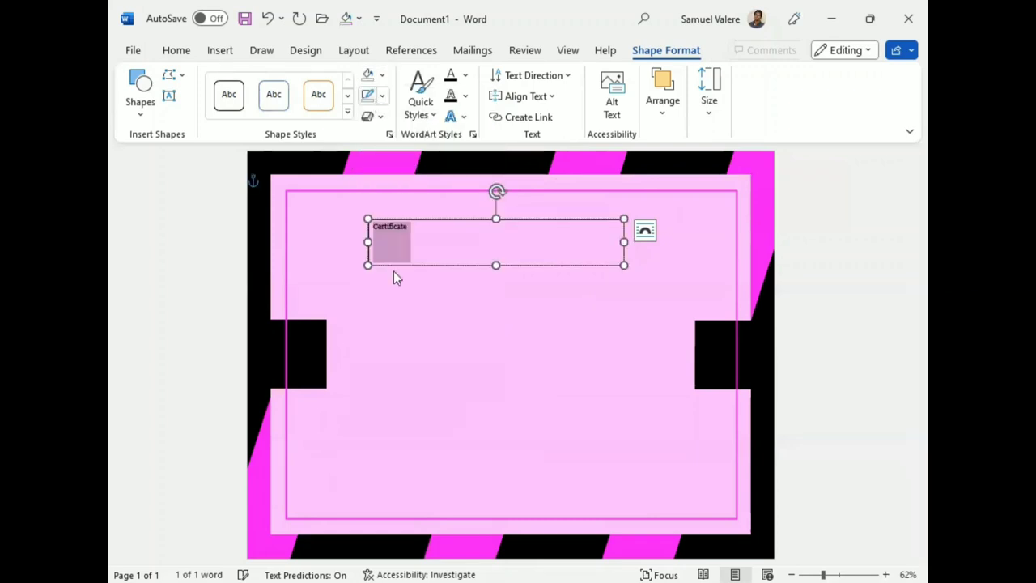
left_click(382, 95)
left_click(412, 318)
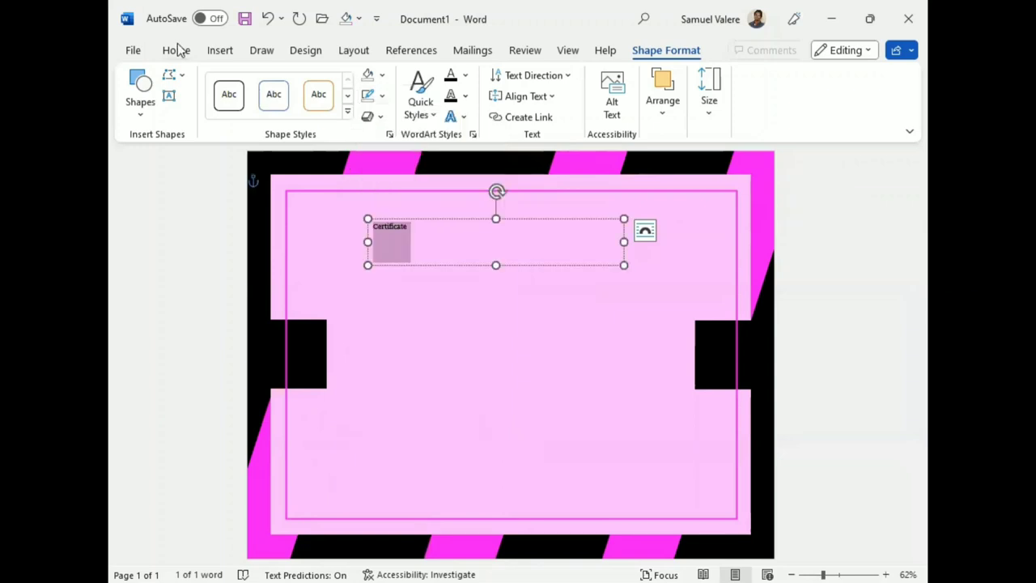
- Centre the title, make it UPPERCASE, and set its size to 50 pt
left_click(174, 49)
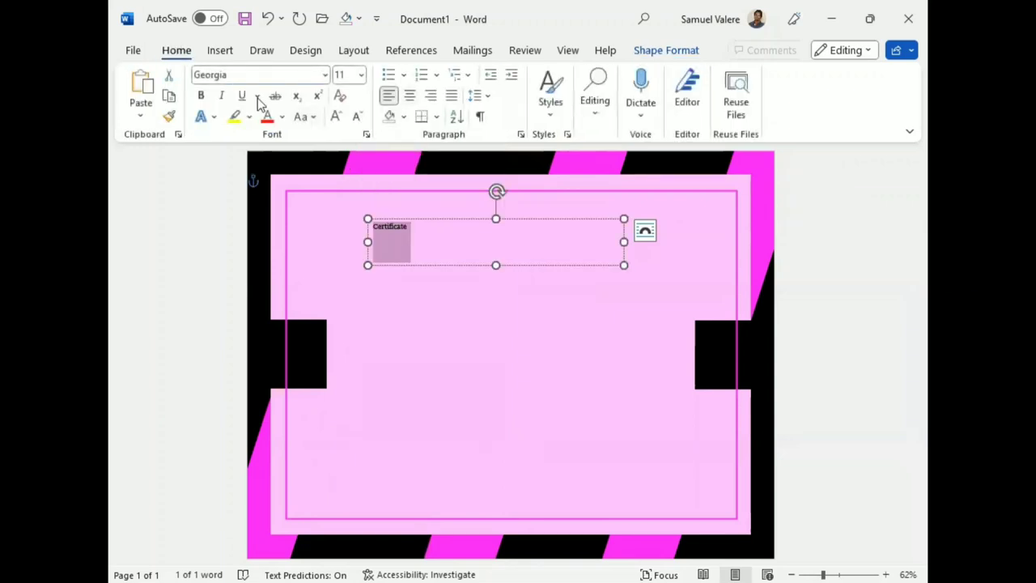
key("ctrl+e")
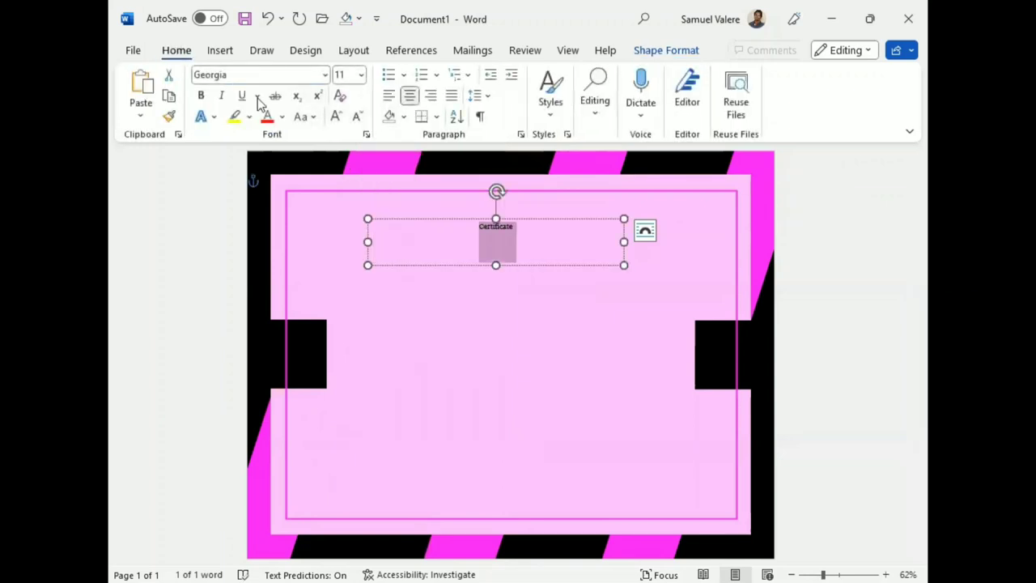
key("ctrl+shift+period")
key("ctrl+shift+period")
key("ctrl+shift+period")
key("ctrl+shift+period")
key("ctrl+shift+period")
key("ctrl+shift+period")
key("ctrl+shift+period")
key("ctrl+shift+period")
key("ctrl+shift+period")
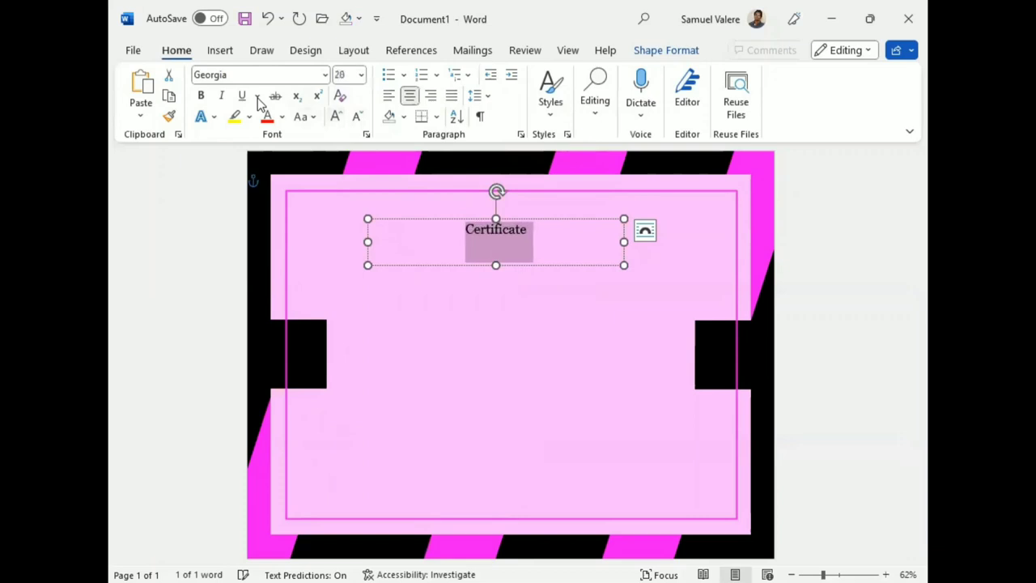
left_click(308, 116)
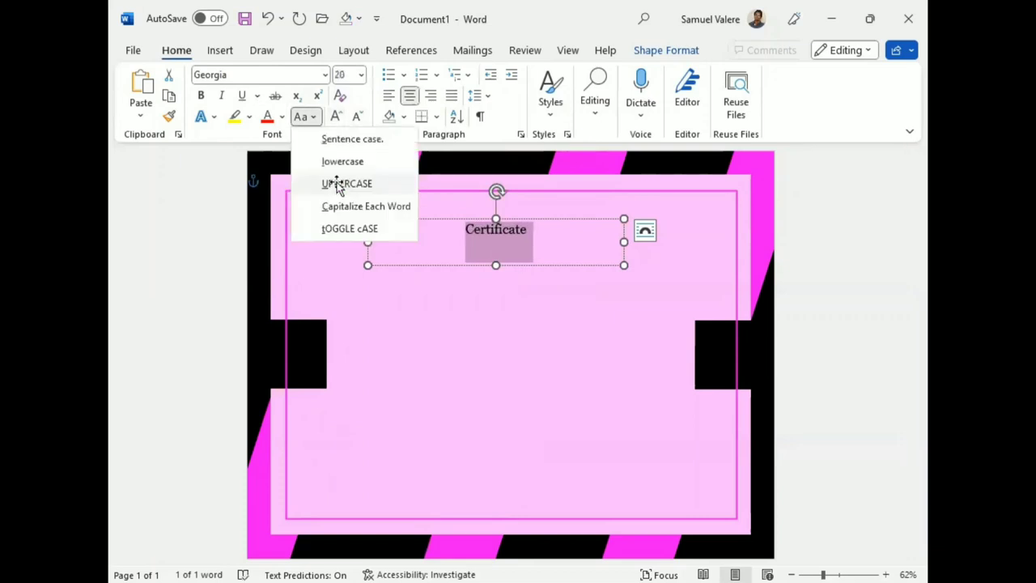
left_click(337, 185)
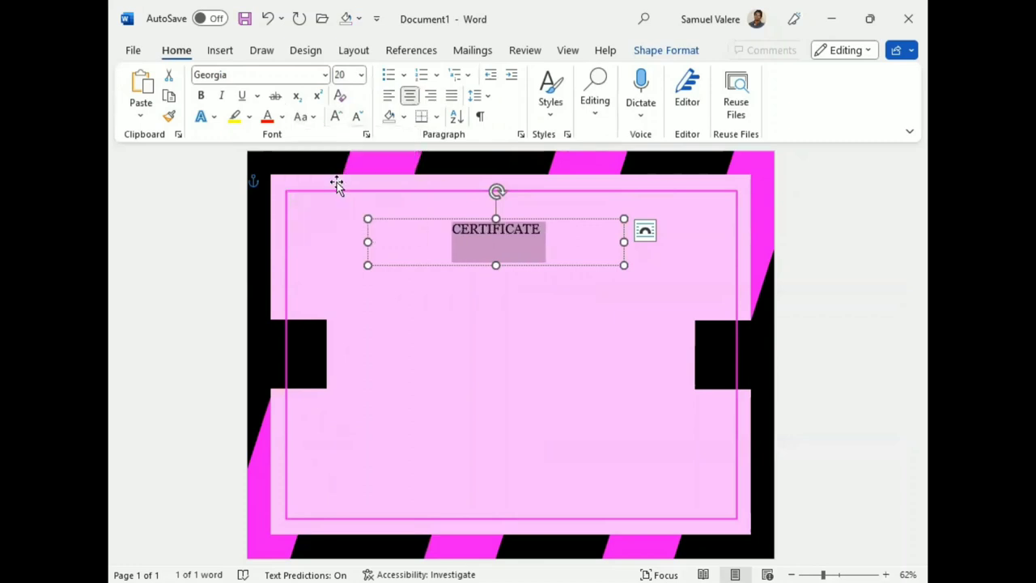
key("ctrl+shift+period")
key("ctrl+shift+period")
key("ctrl+shift+period")
key("ctrl+shift+period")
key("ctrl+shift+period")
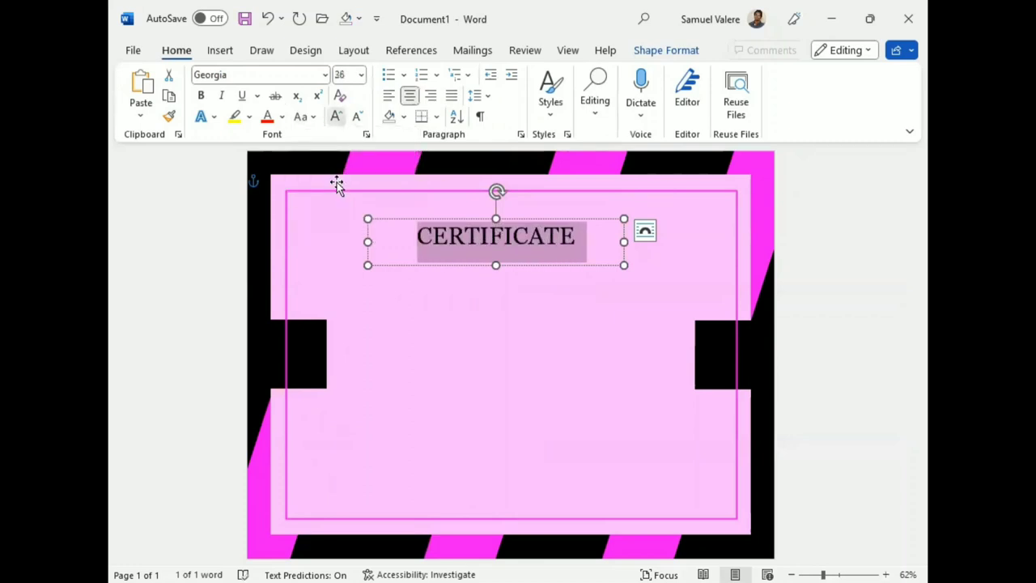
key("ctrl+shift+period")
key("ctrl+shift+period")
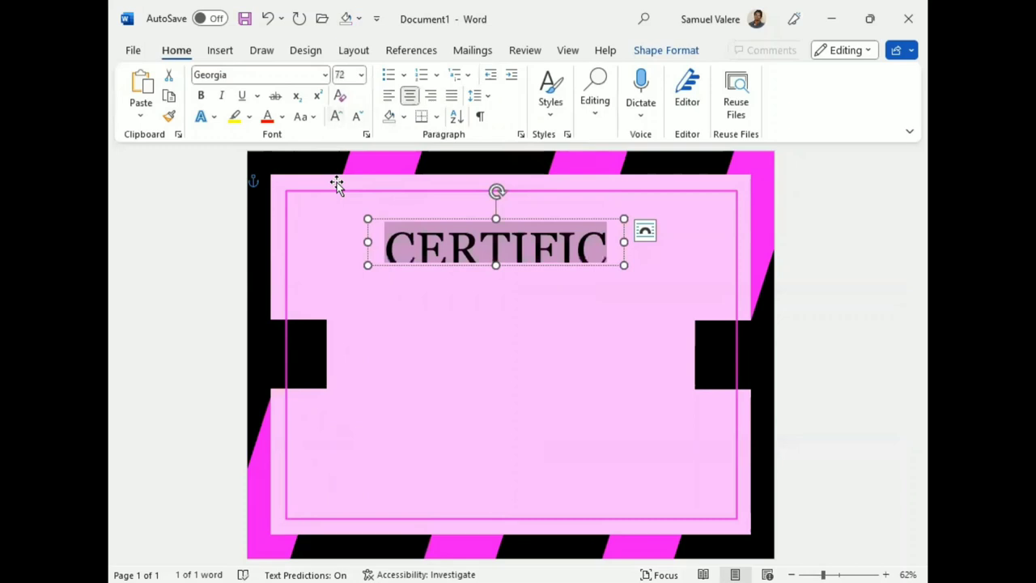
key("ctrl+shift+comma")
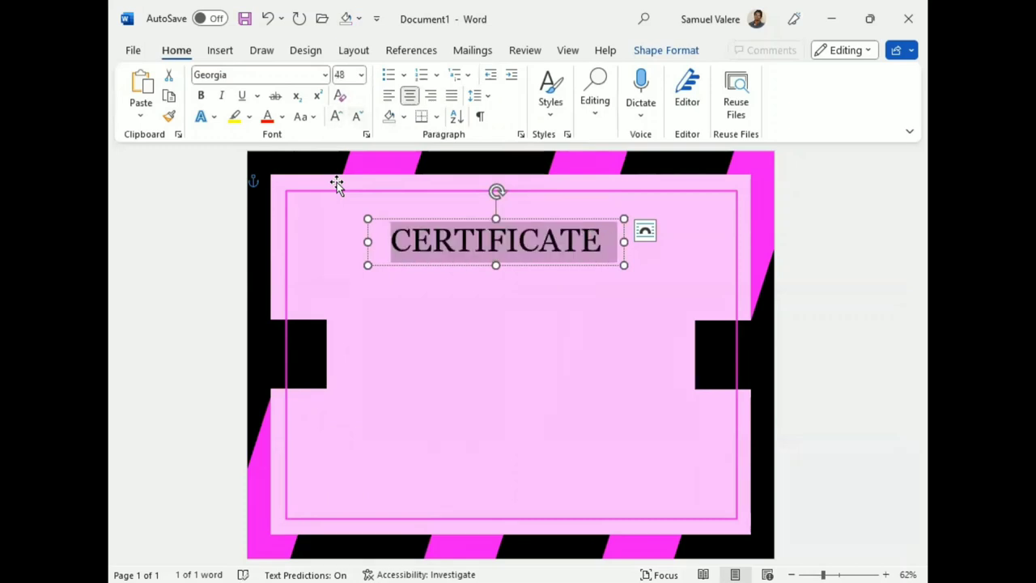
key("ctrl+shift+p")
type("5")
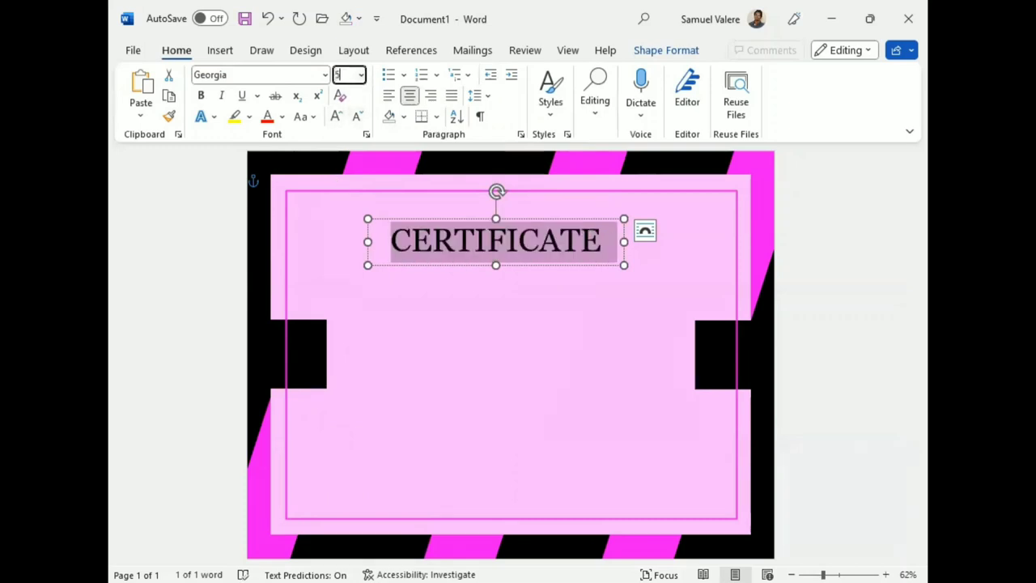
type("0")
key("Return")
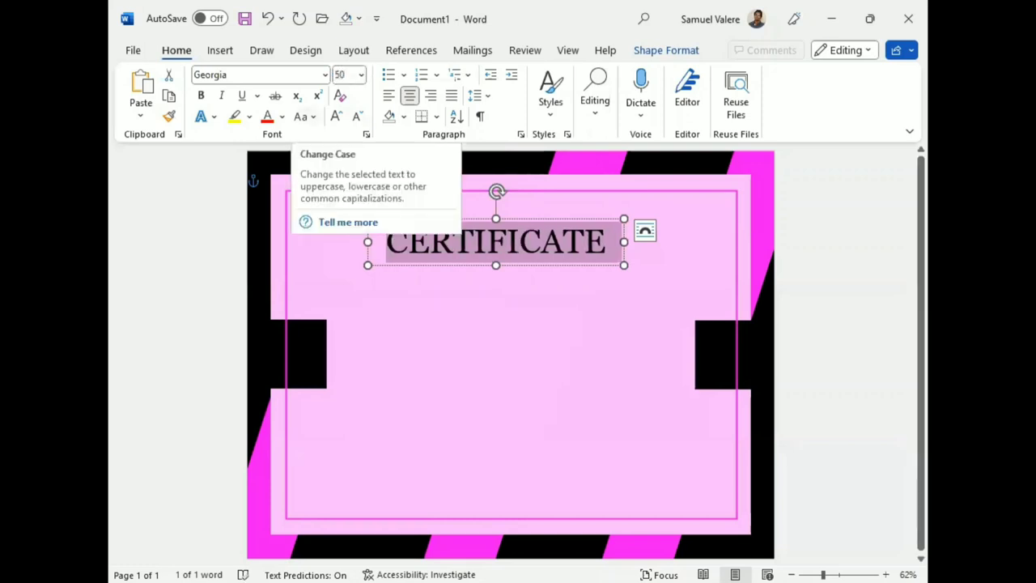
- Expand the CERTIFICATE title's character spacing by 3 pt in the Font dialog
left_click(366, 134)
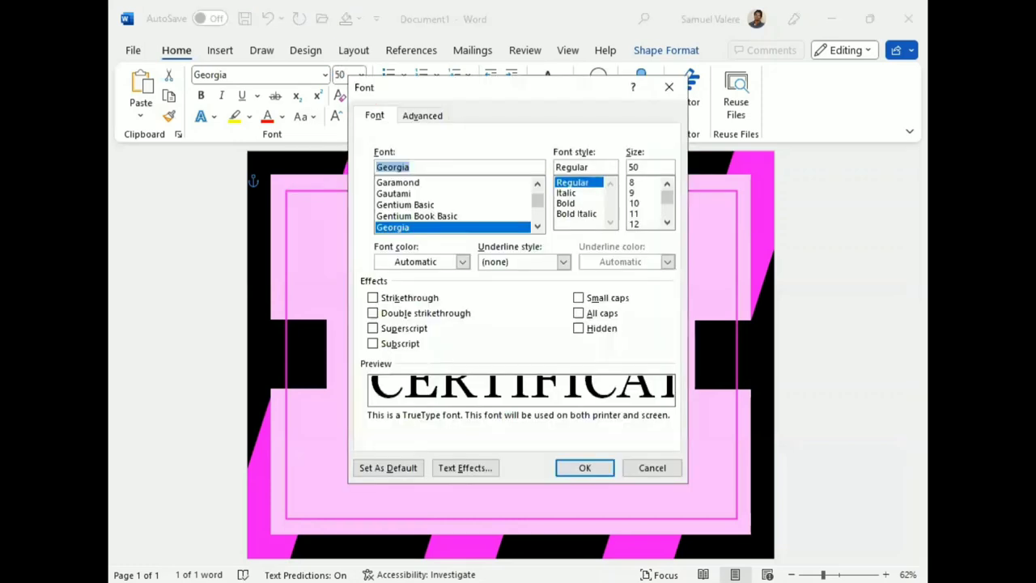
left_click(424, 115)
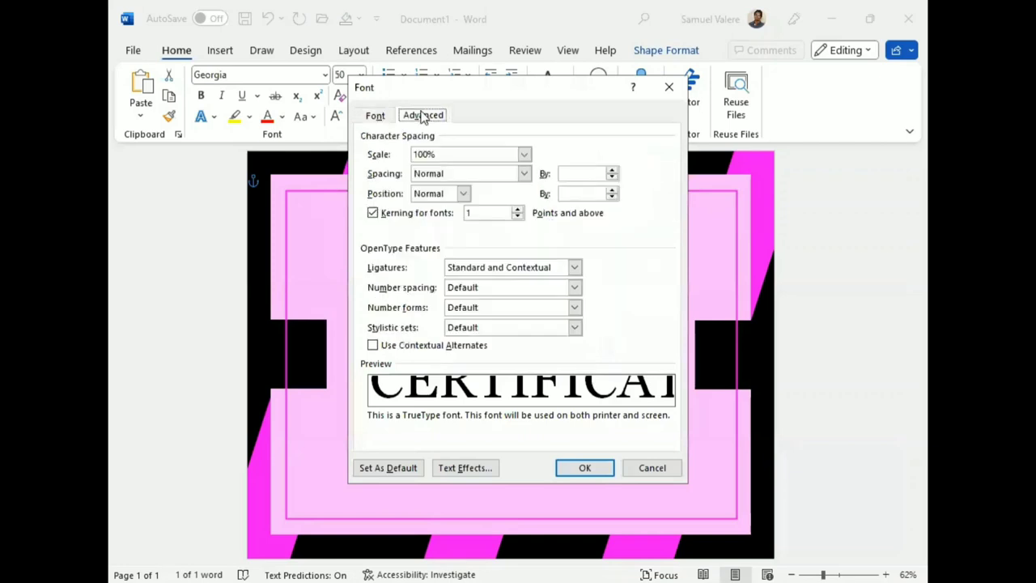
left_click(524, 173)
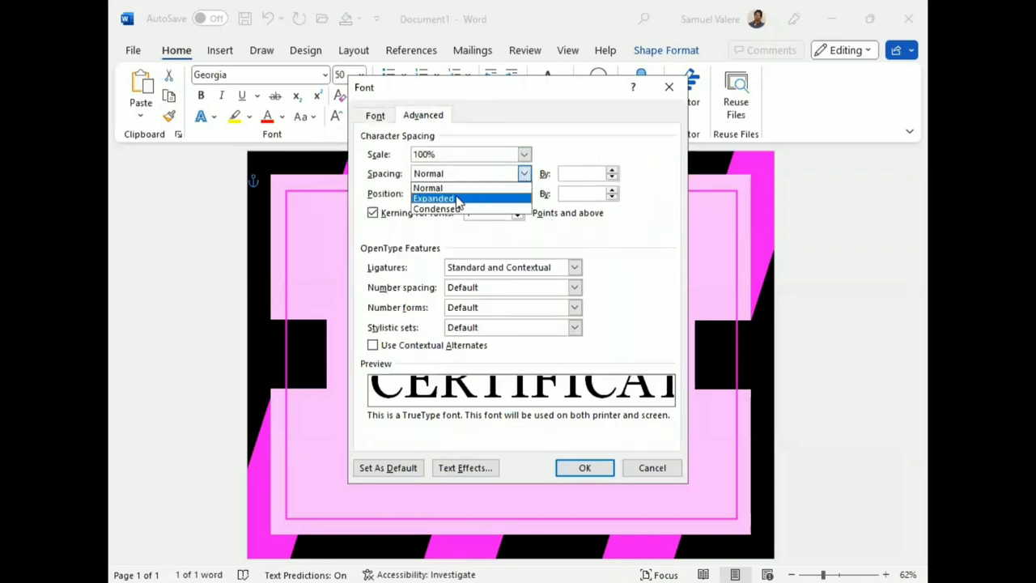
left_click(466, 201)
left_click(567, 174)
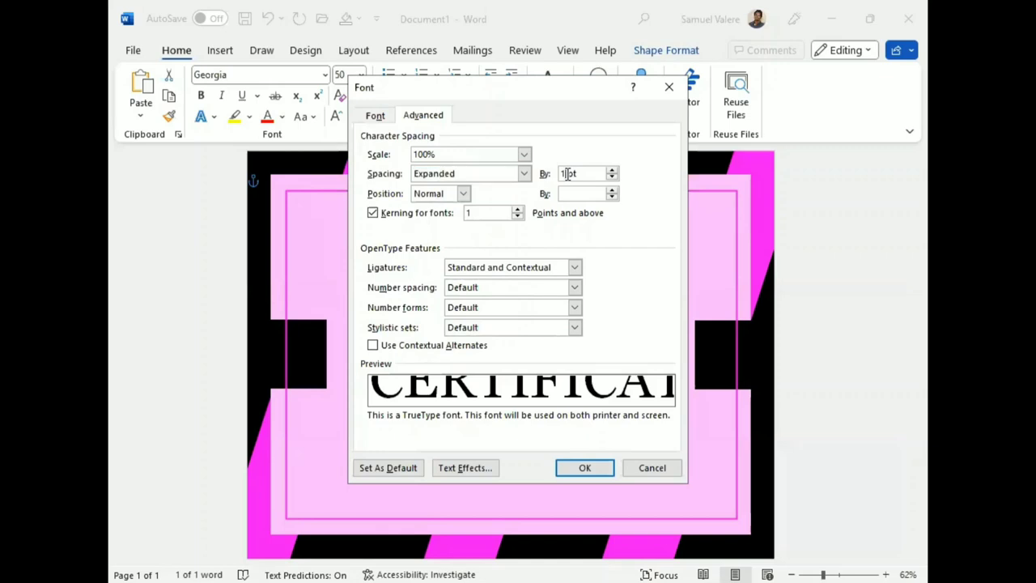
key("BackSpace")
type("3")
key("Return")
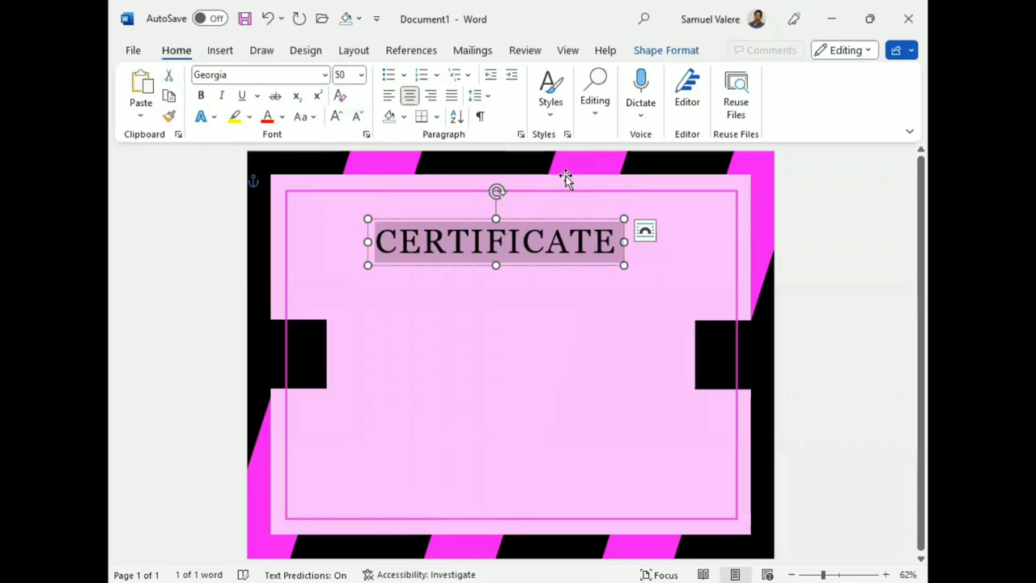
key("Escape")
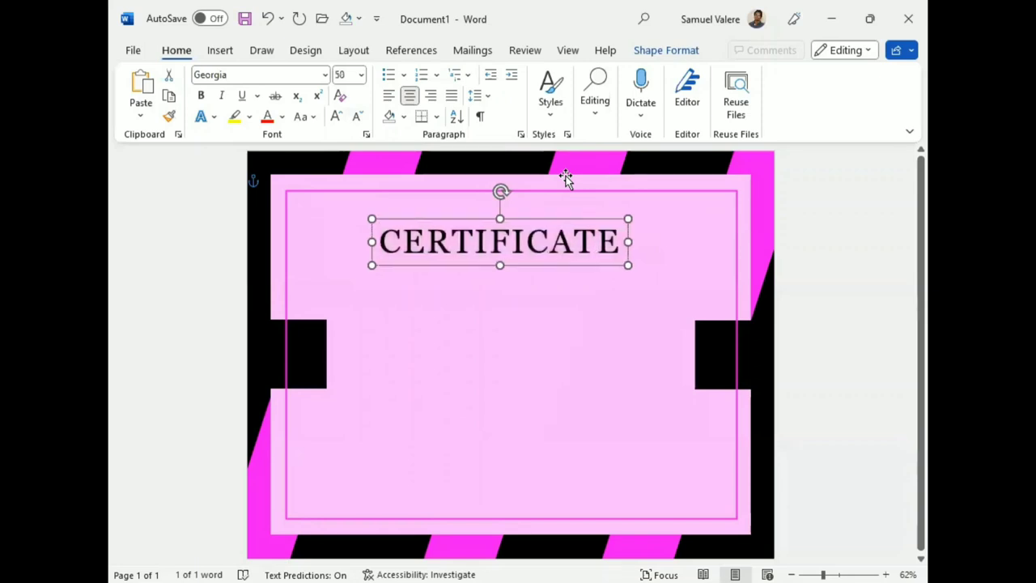
- Centre the title box, duplicate it just below, and change the copy to 'Of Appreciation' on one line
key("Right")
key("Right")
key("Right")
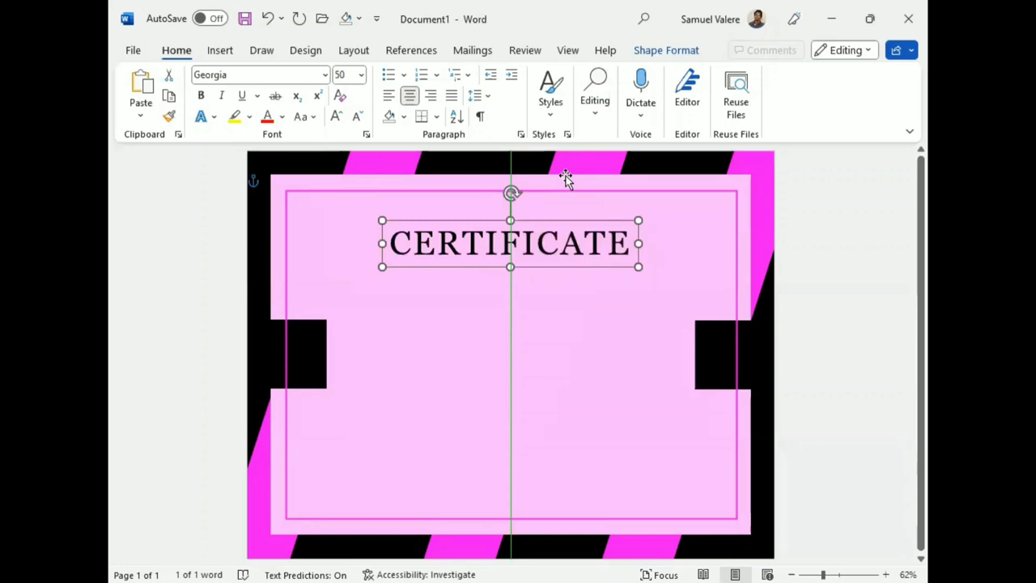
key("Up")
key("Up")
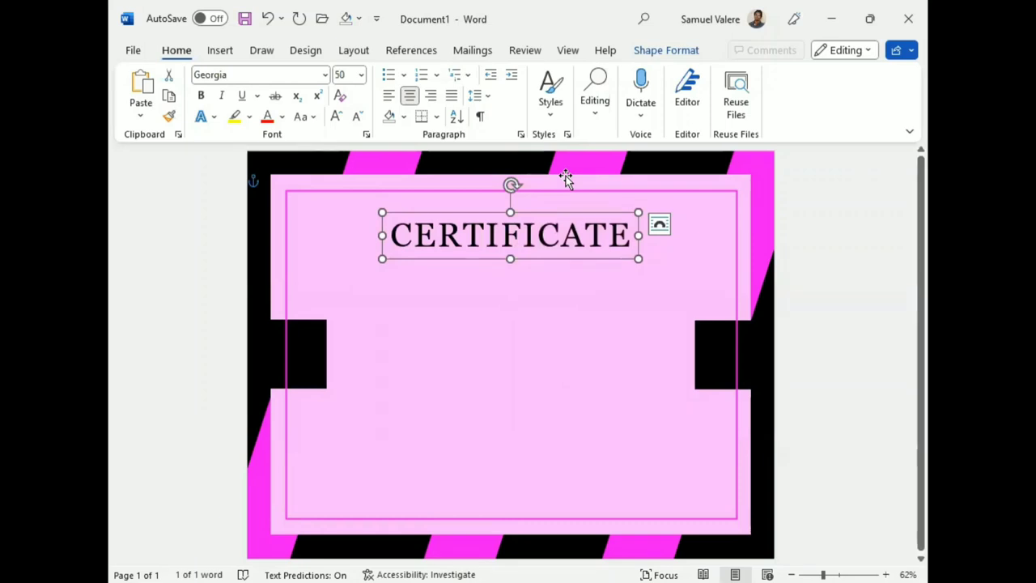
key("ctrl+d")
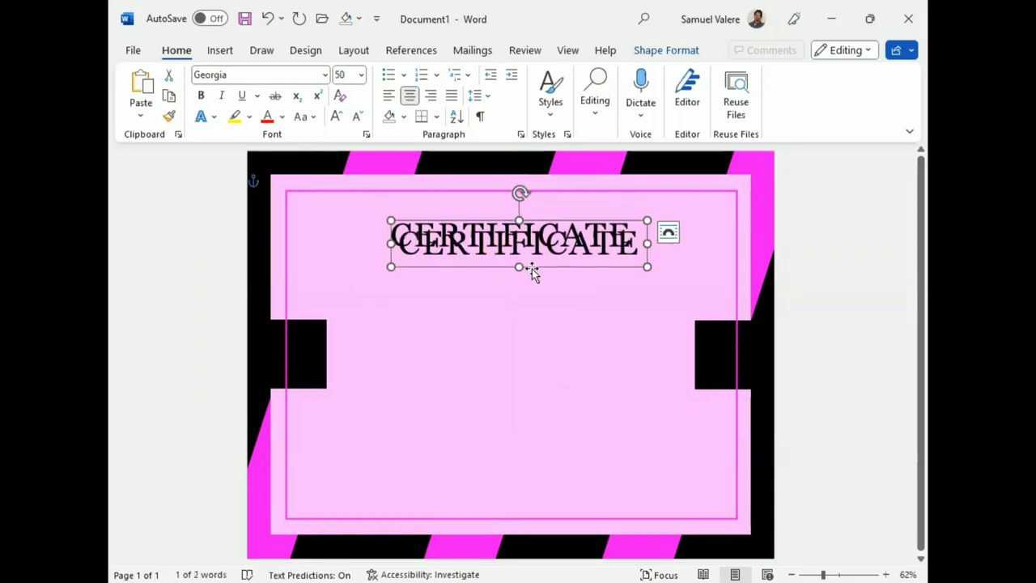
left_click_drag(532, 273, 531, 293)
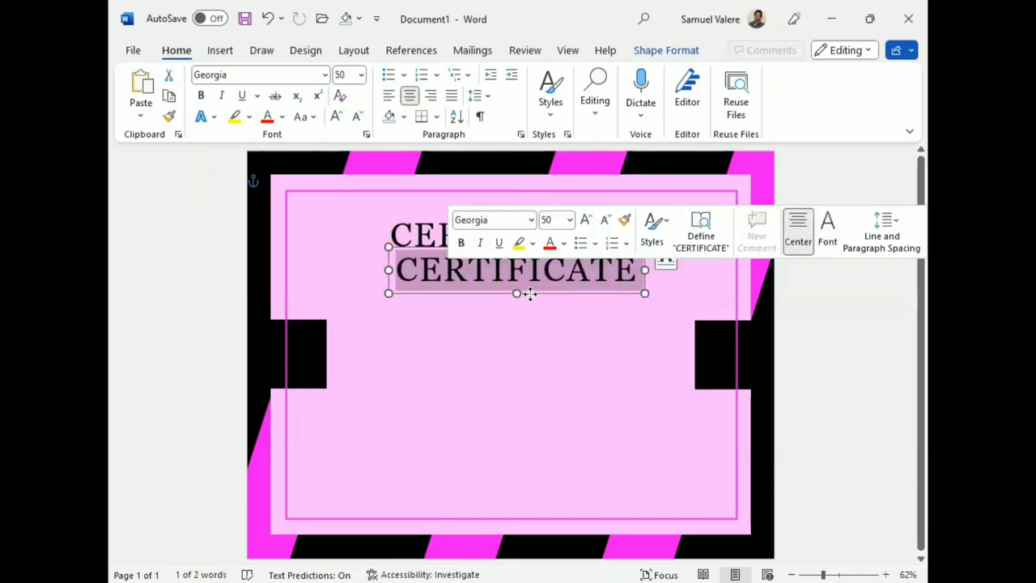
type("Of Ap")
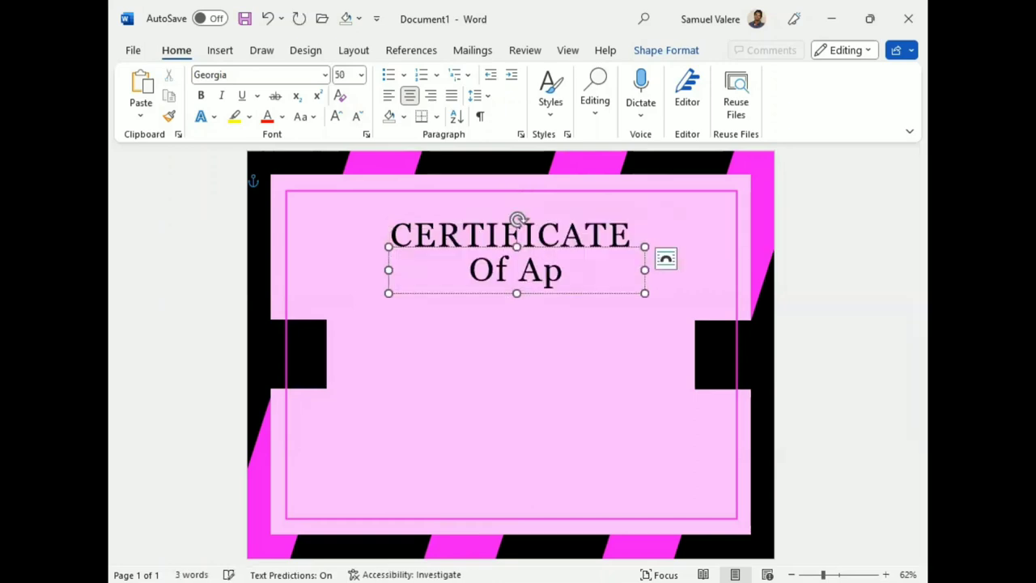
type("preciati")
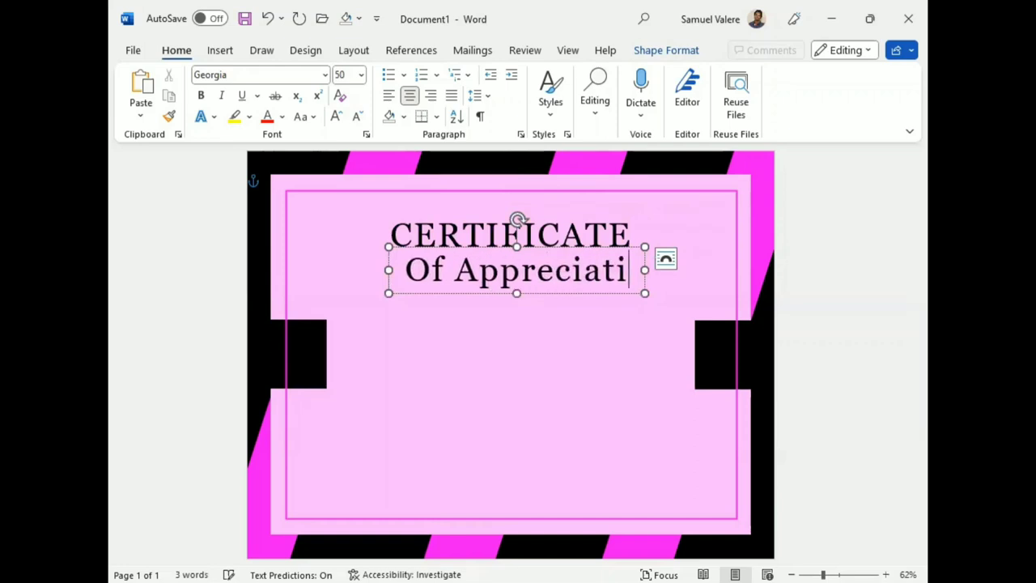
type("on")
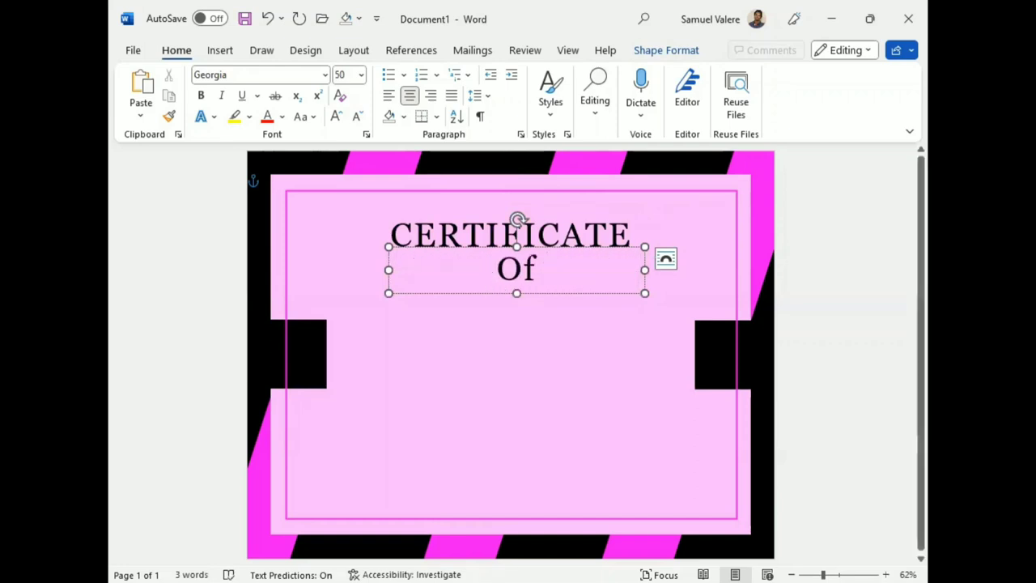
left_click_drag(645, 270, 673, 270)
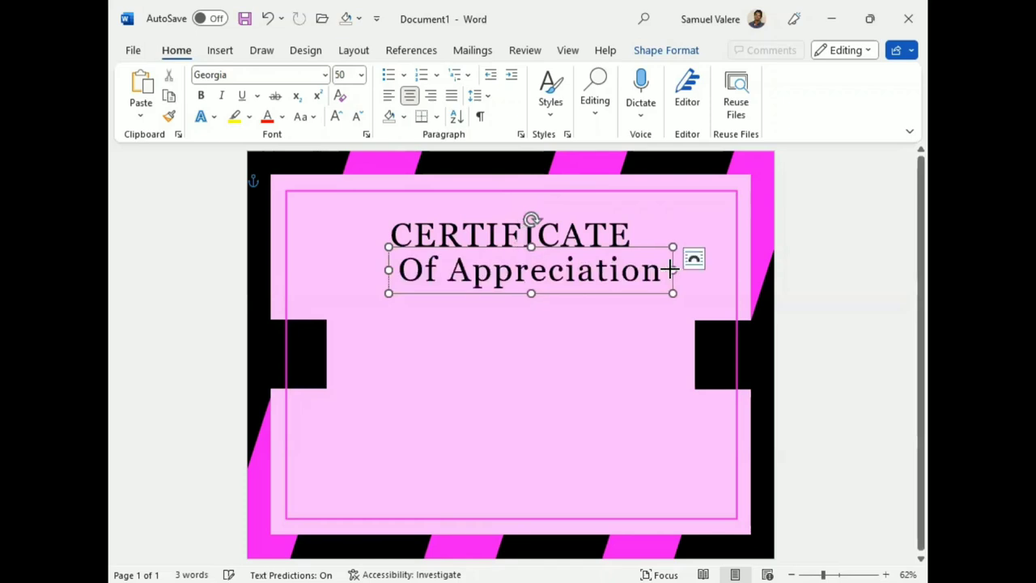
triple_click(671, 269)
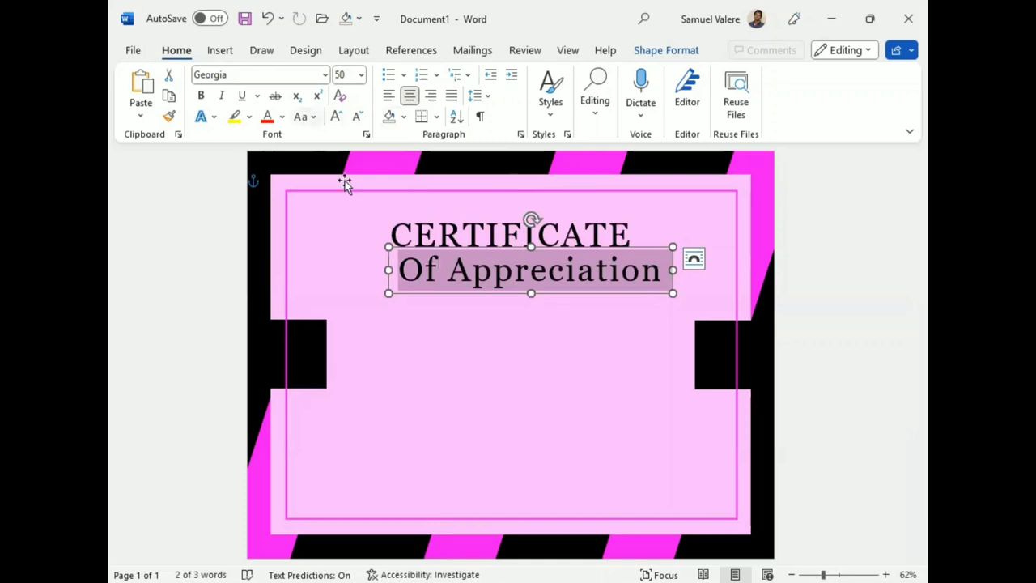
- Make the subtitle all capitals and shrink it to 26 pt
key("ctrl+shift+a")
key("ctrl+shift+comma")
key("ctrl+shift+comma")
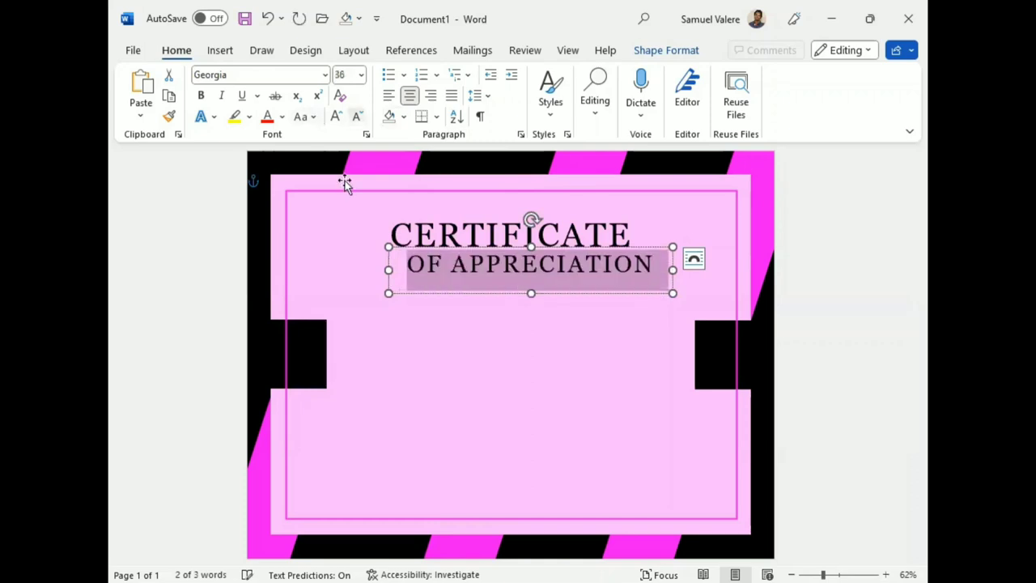
key("ctrl+shift+comma")
key("ctrl+shift+comma")
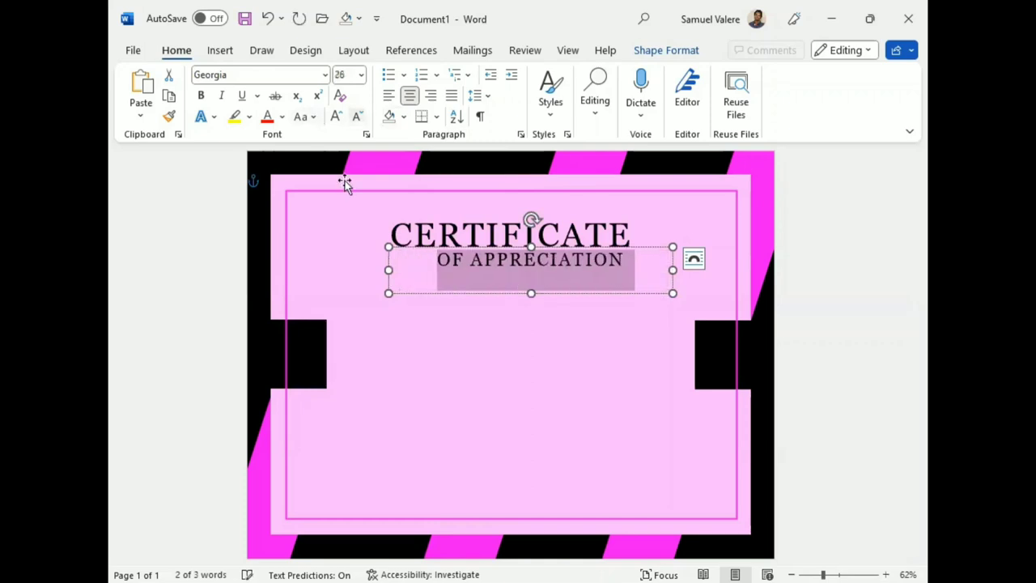
key("ctrl+shift+comma")
key("ctrl+shift+comma")
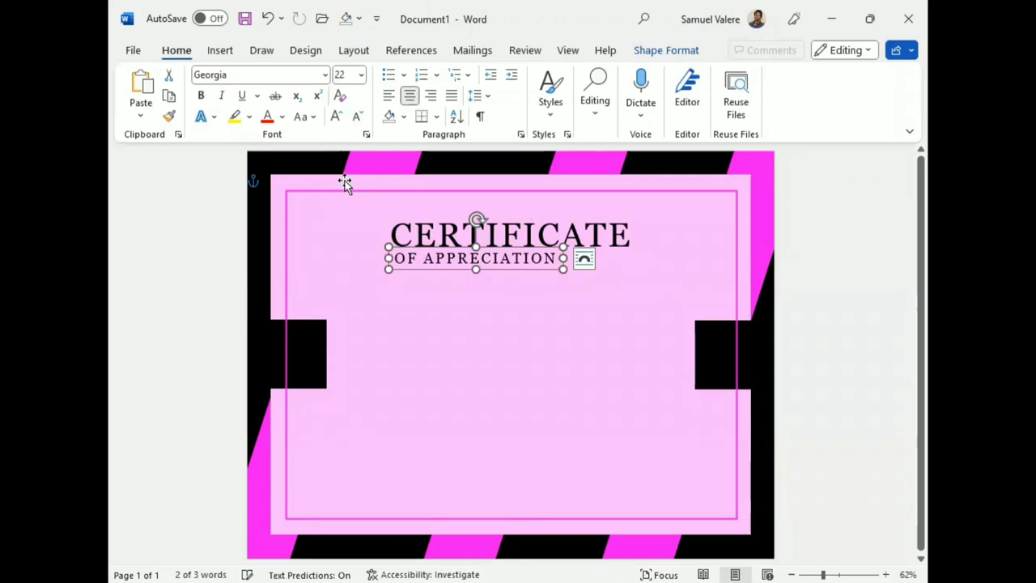
- Centre the OF APPRECIATION box beneath the title and set its text to 20 pt
key("Right")
key("Right")
key("Right")
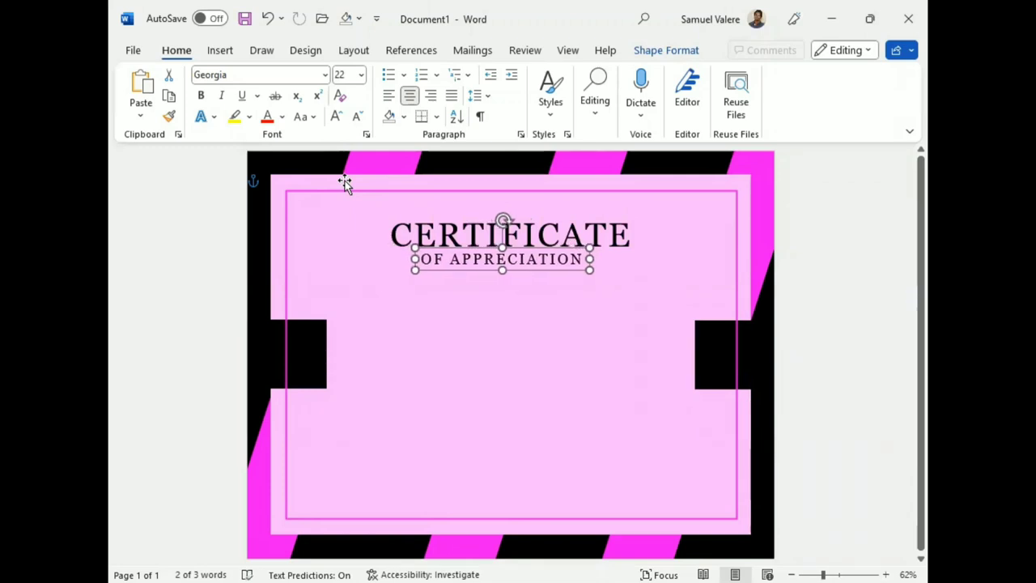
key("Right")
key("Right")
key("Down")
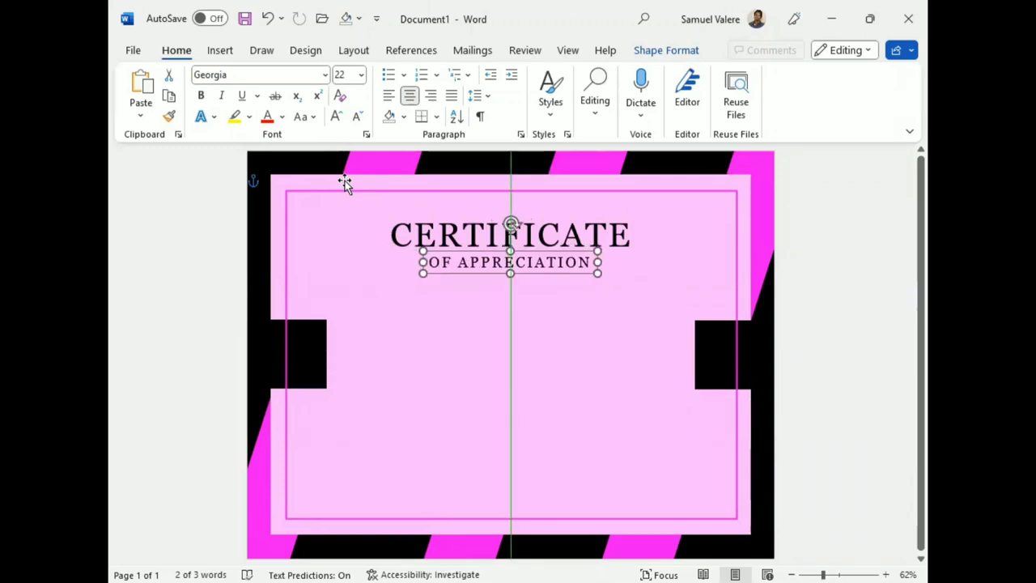
key("Up")
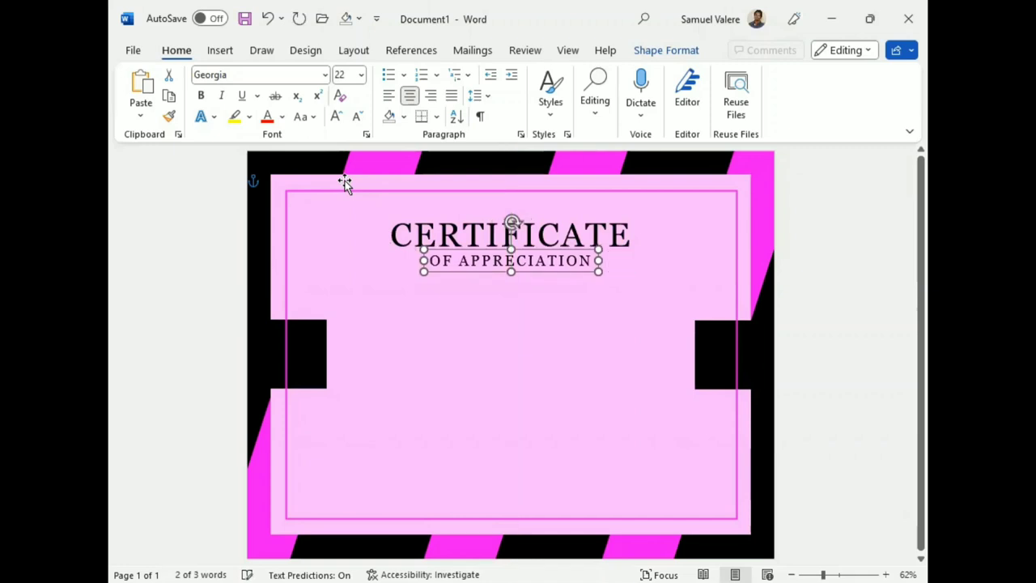
key("ctrl+a")
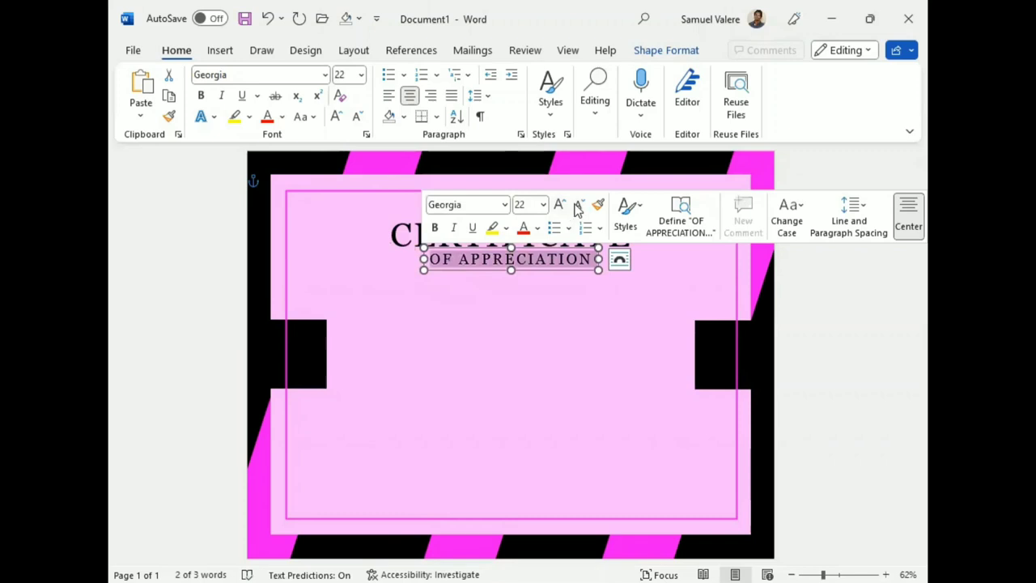
left_click(578, 205)
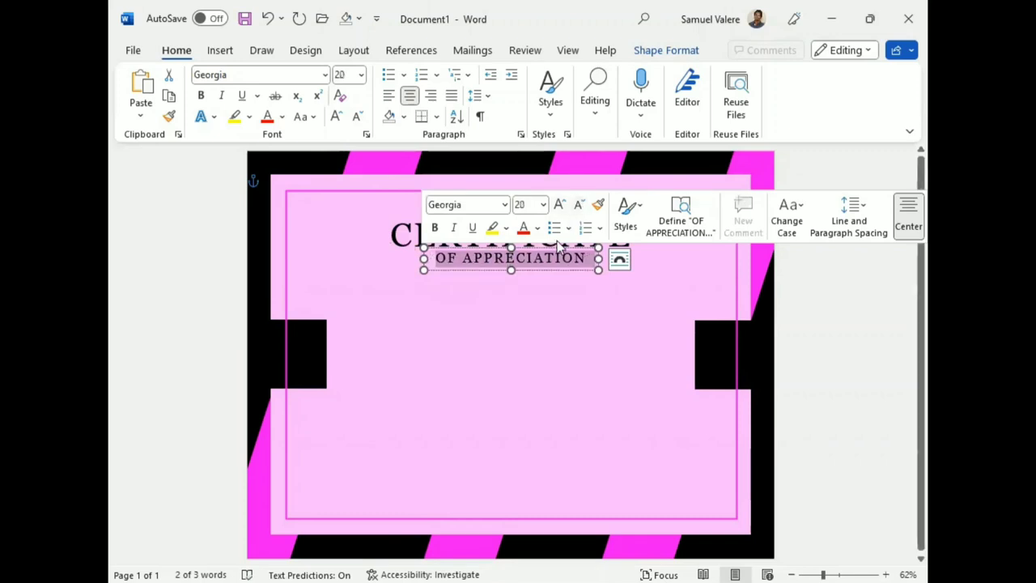
left_click(558, 247)
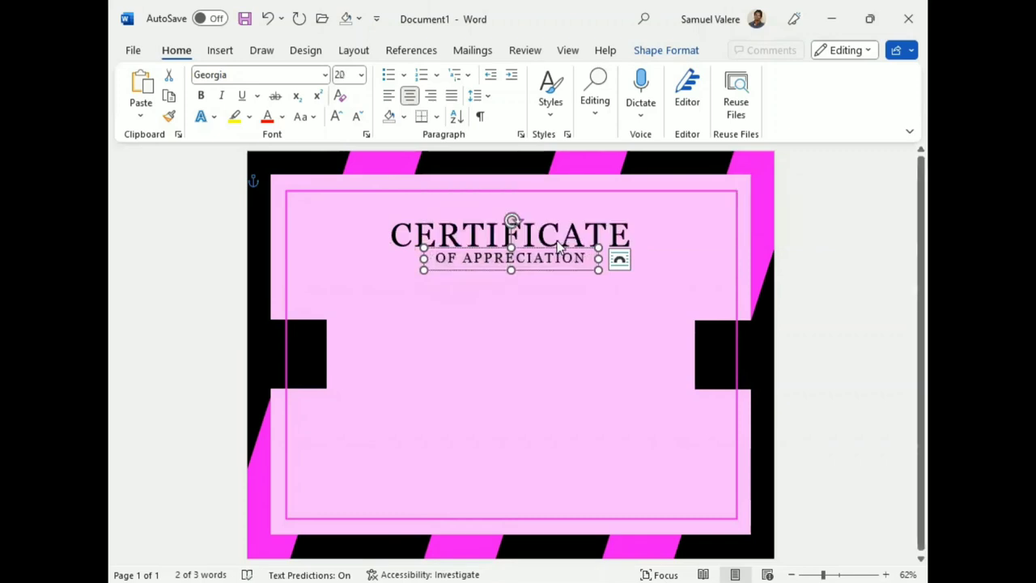
key("Up")
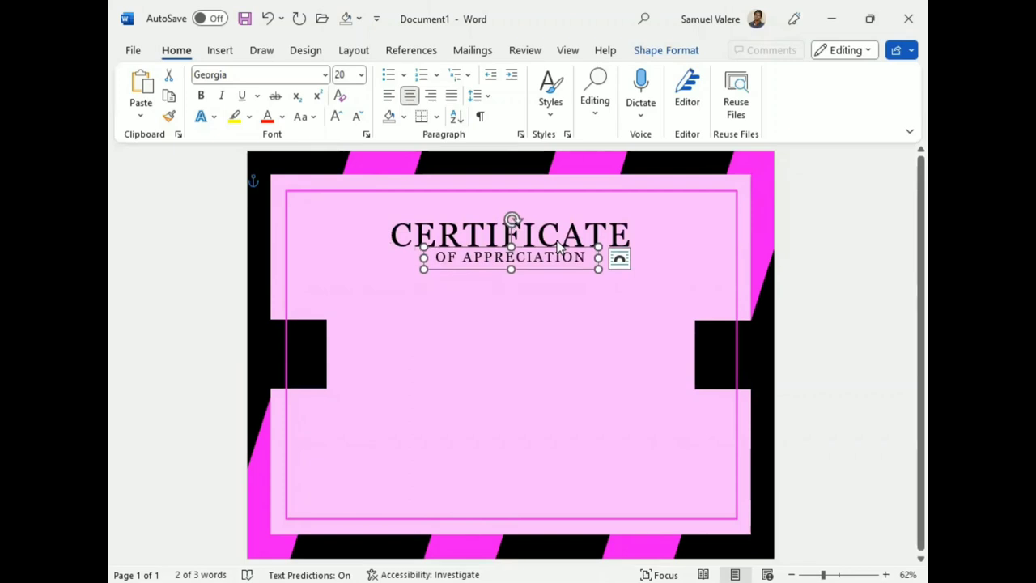
- Draw a text box below the title reading 'This Certificate Is Wonderfully Presented To', with no outline
left_click(220, 50)
left_click(287, 75)
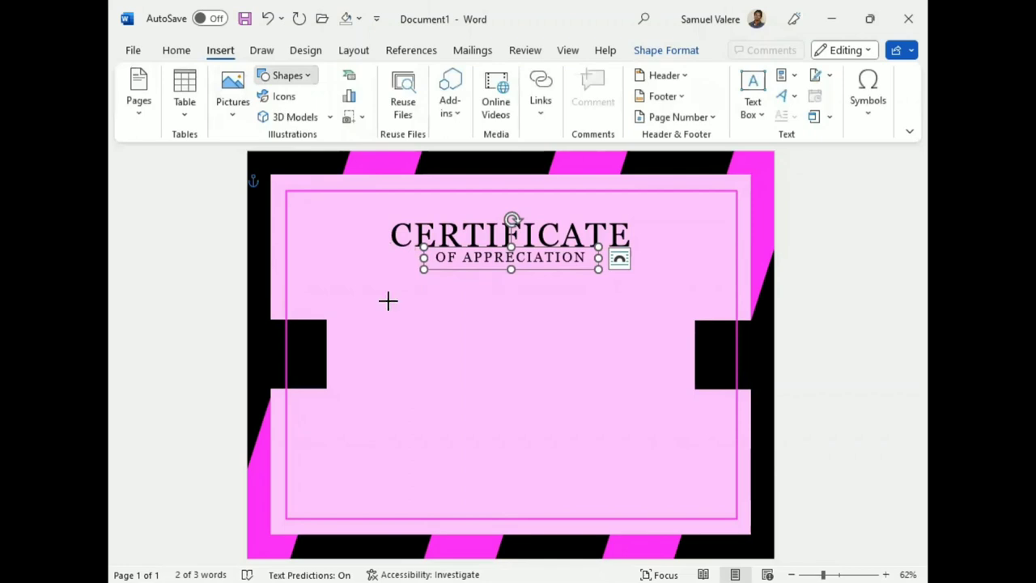
left_click_drag(381, 302, 620, 317)
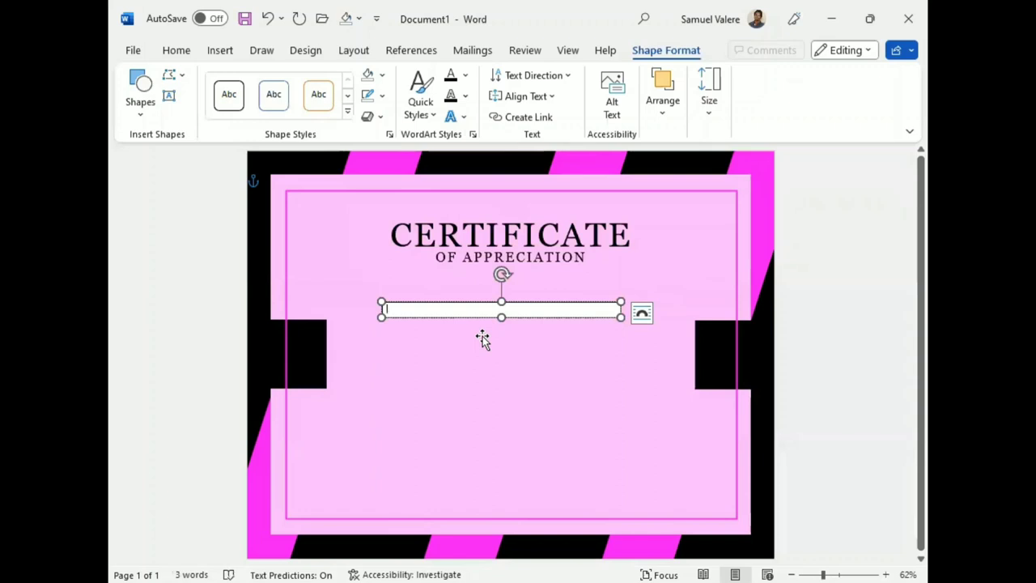
type("Thi")
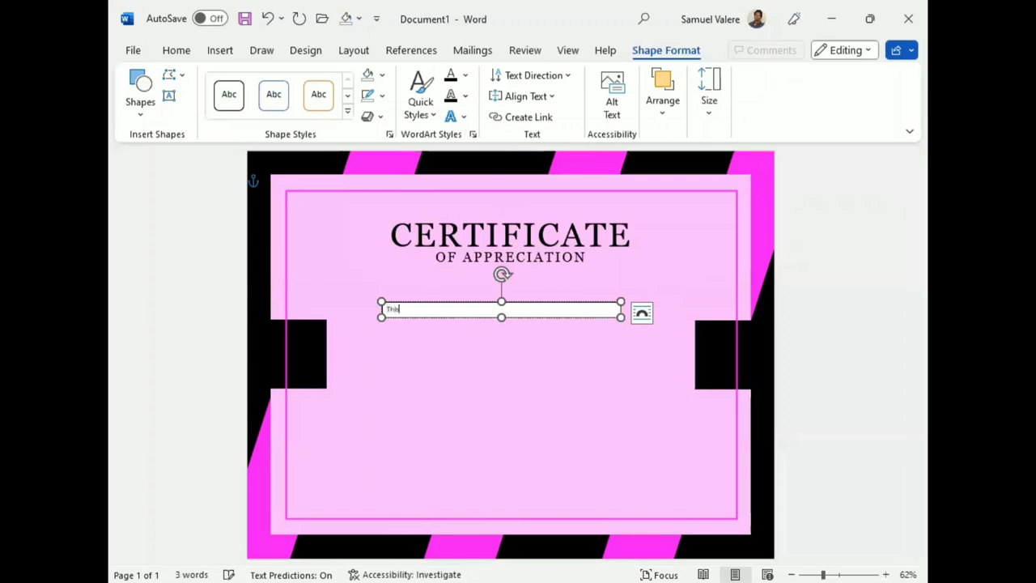
type("s Certifi")
type("cate")
type(" Is")
type(" Wo")
type("nderful")
type("ly")
type(" Prese")
type("nted To")
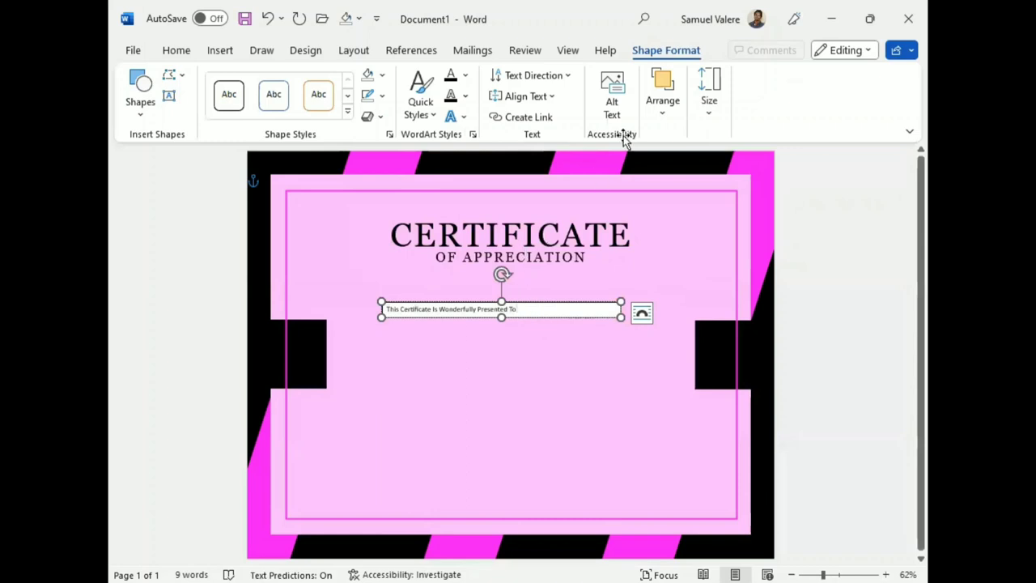
left_click(382, 96)
left_click(374, 319)
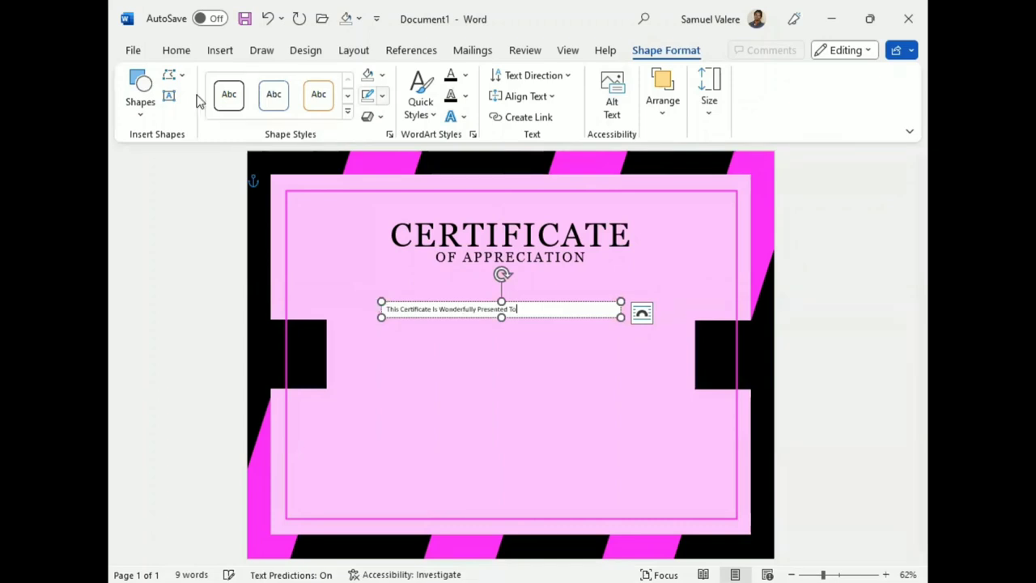
key("ctrl+a")
left_click(177, 50)
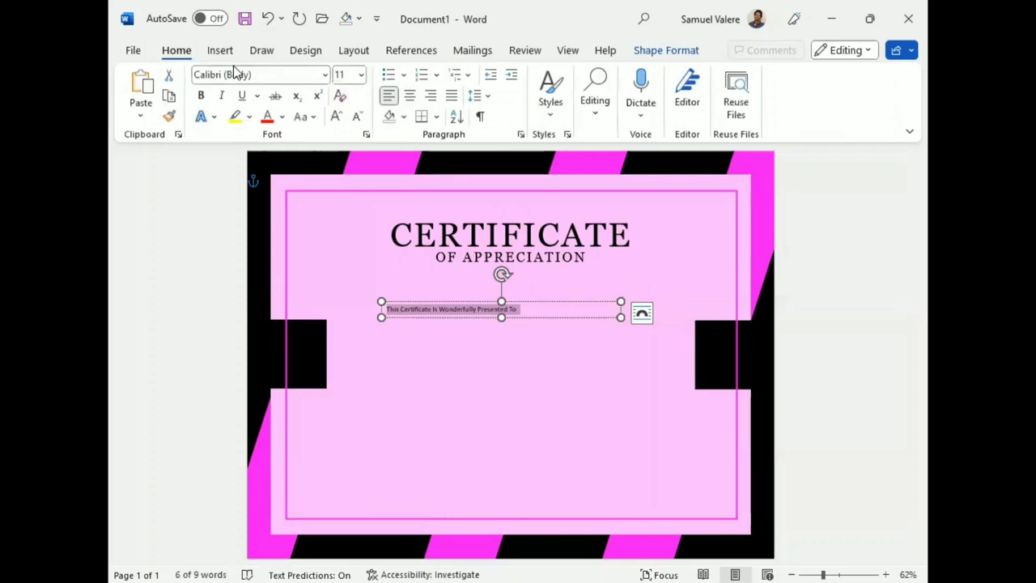
- Centre the presentation line and make it UPPERCASE Georgia
key("ctrl+e")
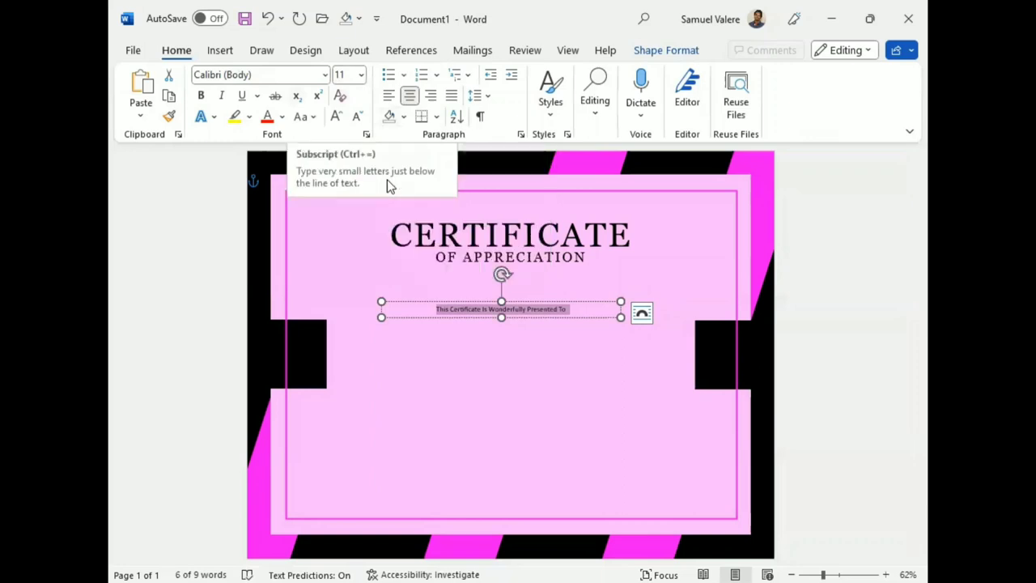
left_click(262, 74)
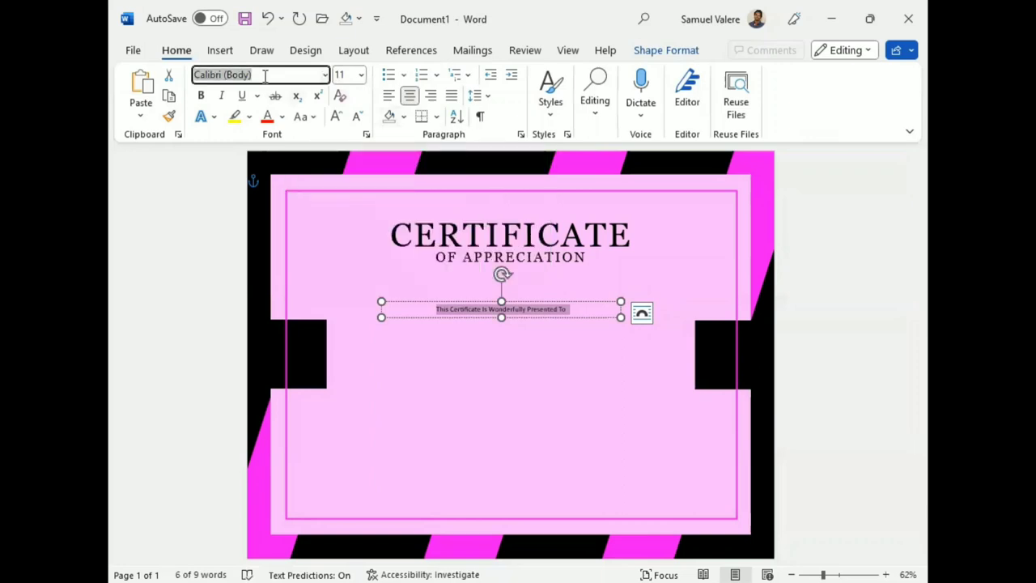
type("Bas")
key("BackSpace")
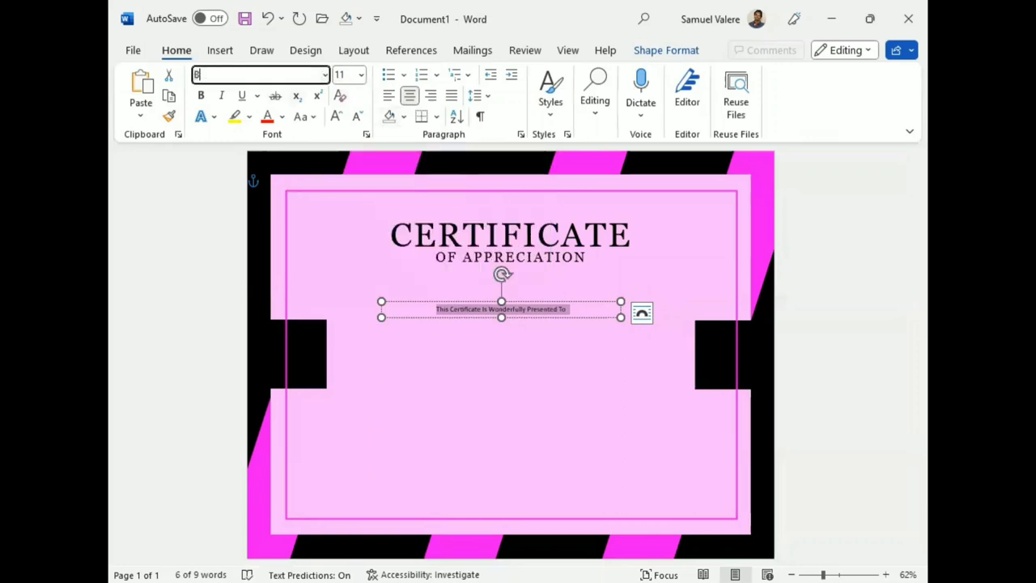
type("Georgia")
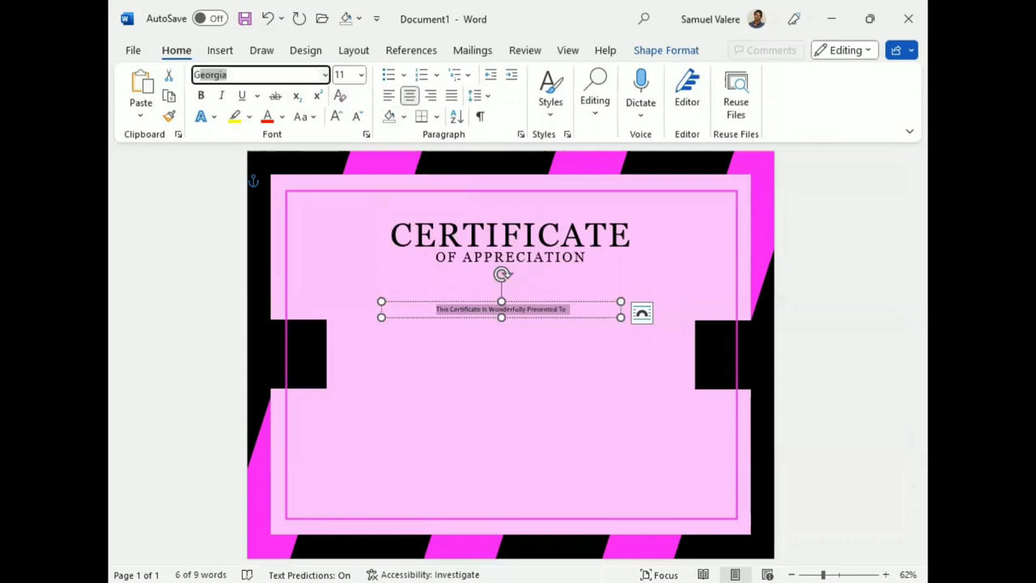
key("Return")
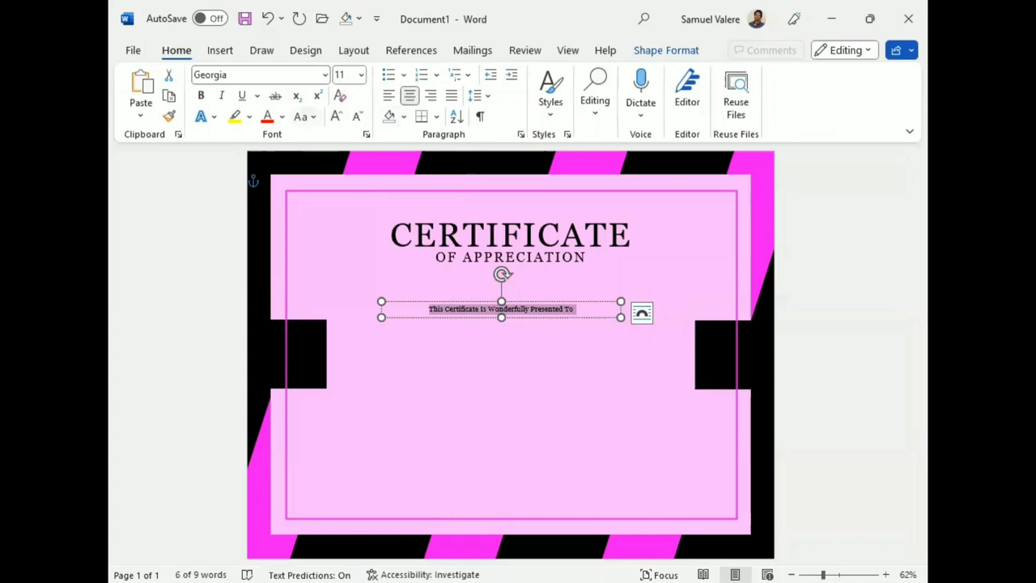
left_click(305, 116)
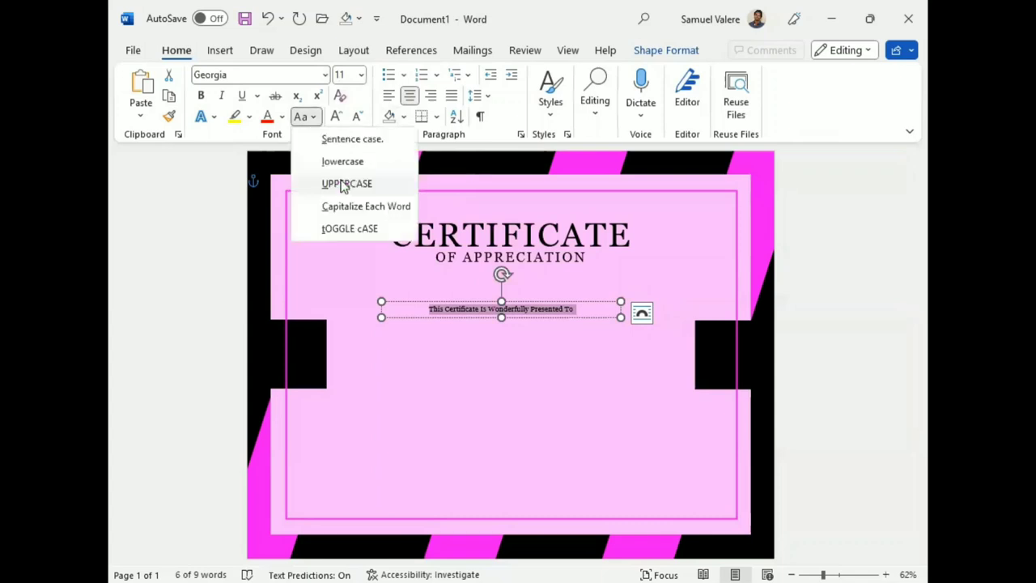
left_click(353, 184)
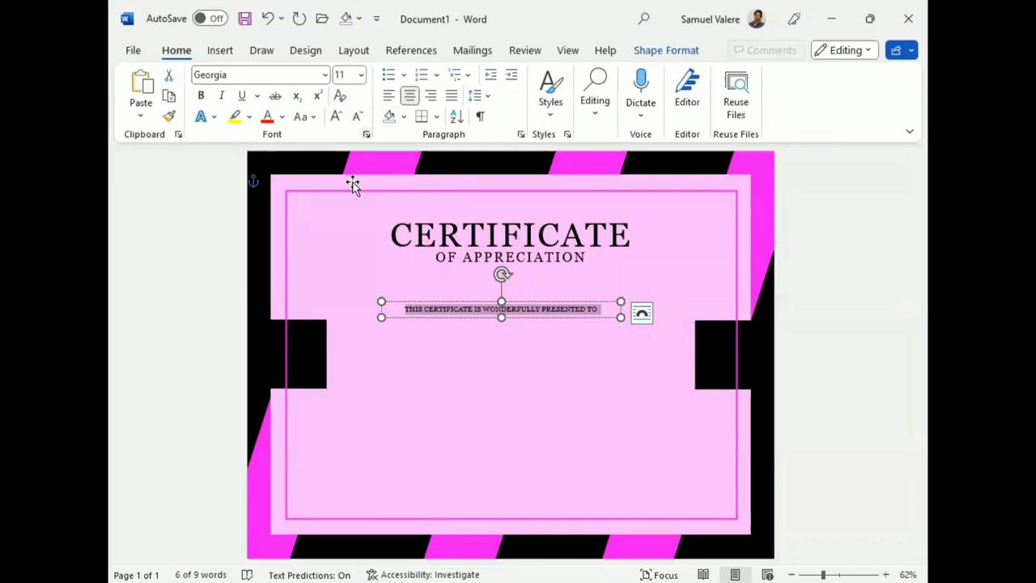
- Expand the presentation line's character spacing by 3 pt
key("ctrl+d")
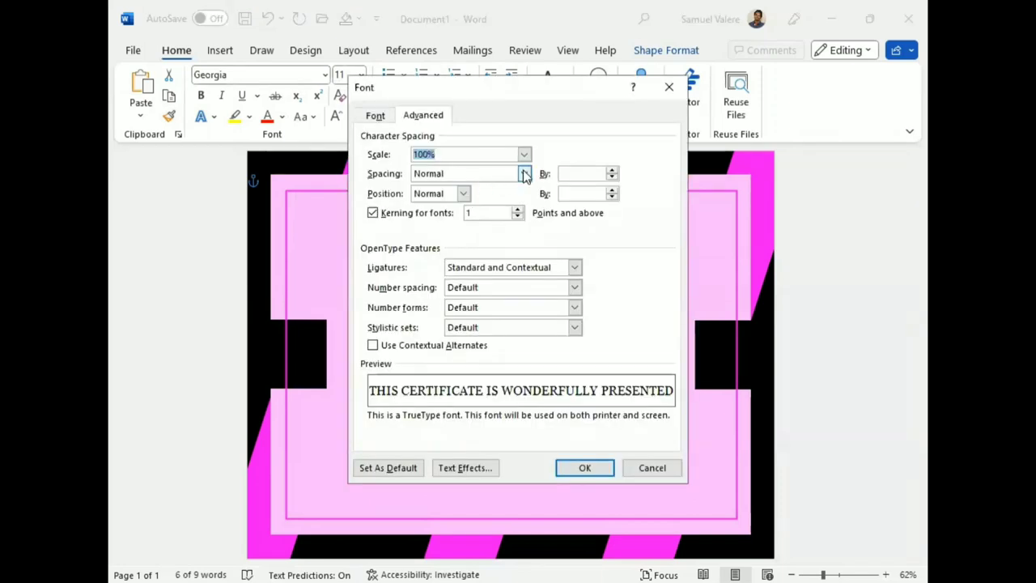
left_click(524, 175)
left_click(466, 199)
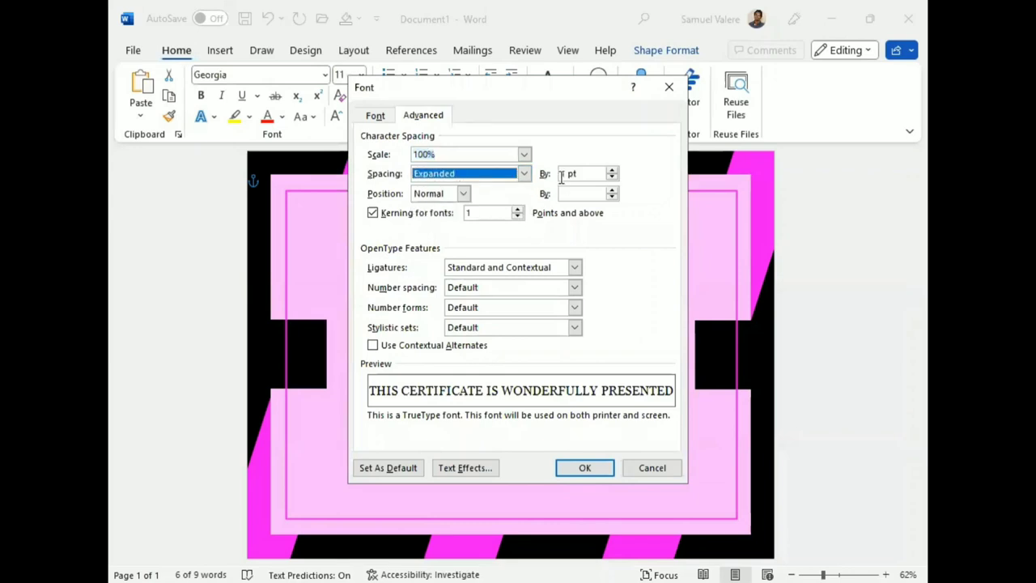
left_click(566, 173)
key("BackSpace")
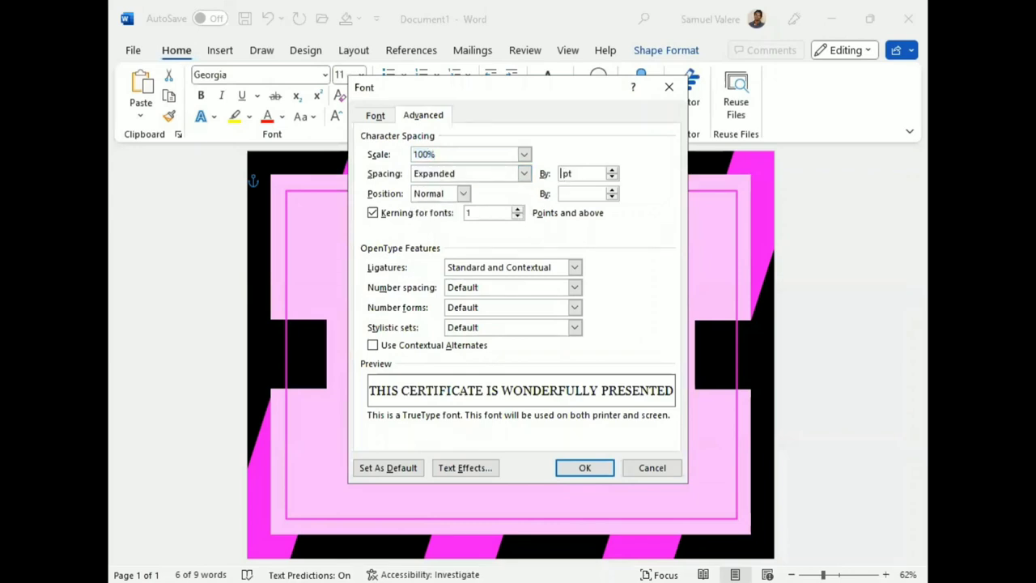
type("3")
key("Return")
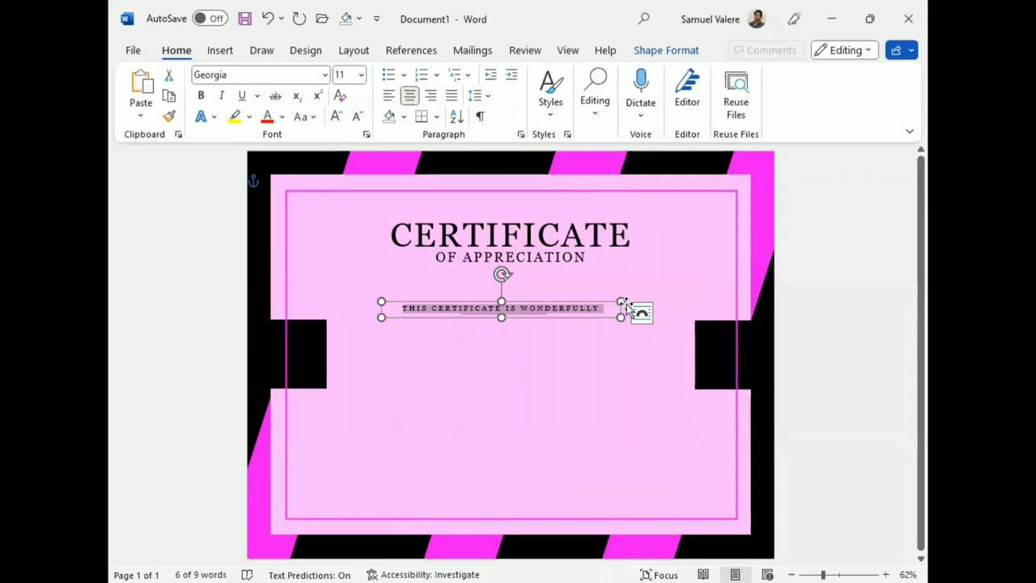
- Widen the presentation text box so the line fits on one line, and adjust its position
left_click_drag(621, 302, 669, 322)
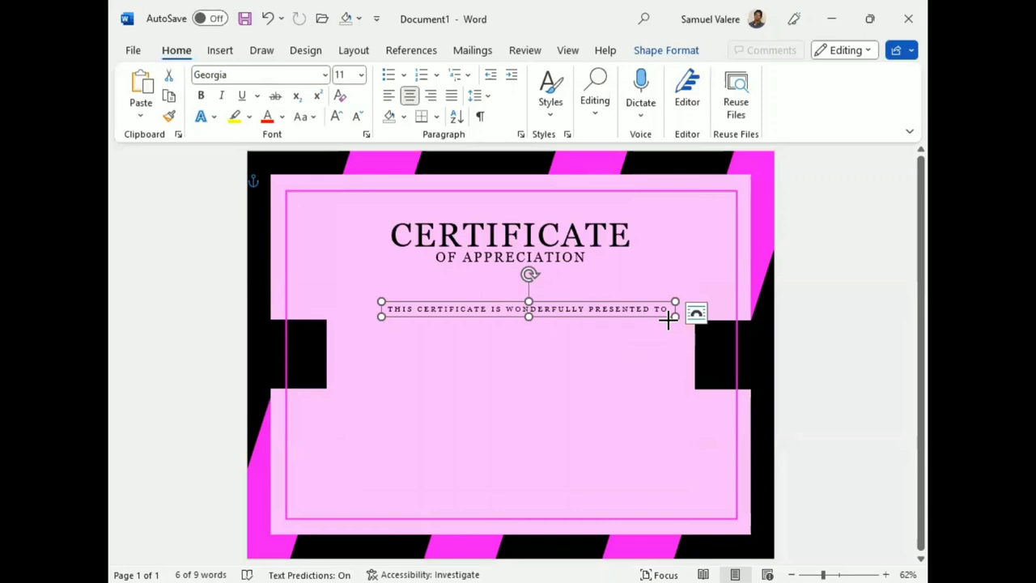
key("Left")
key("Left")
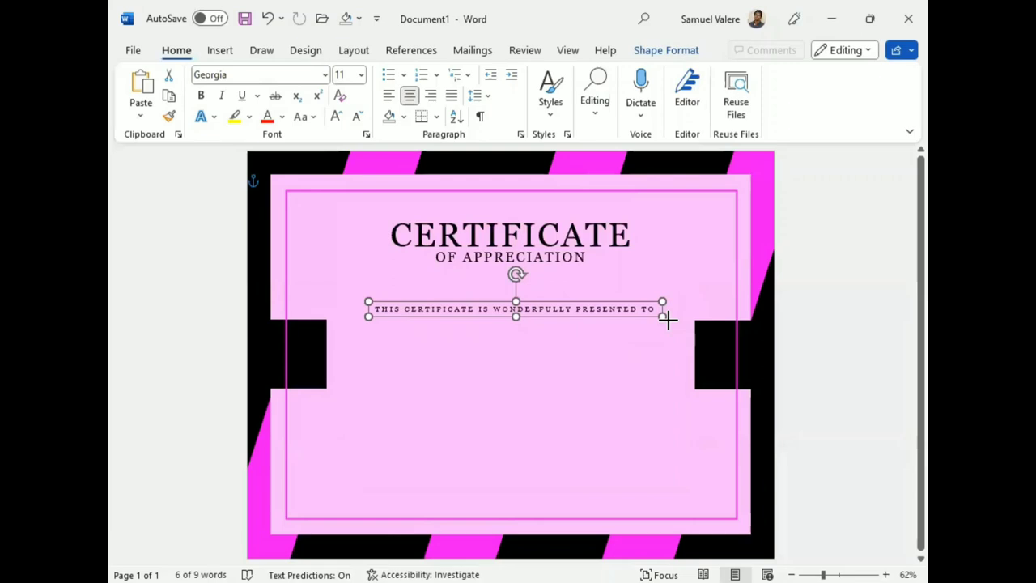
key("ctrl+z")
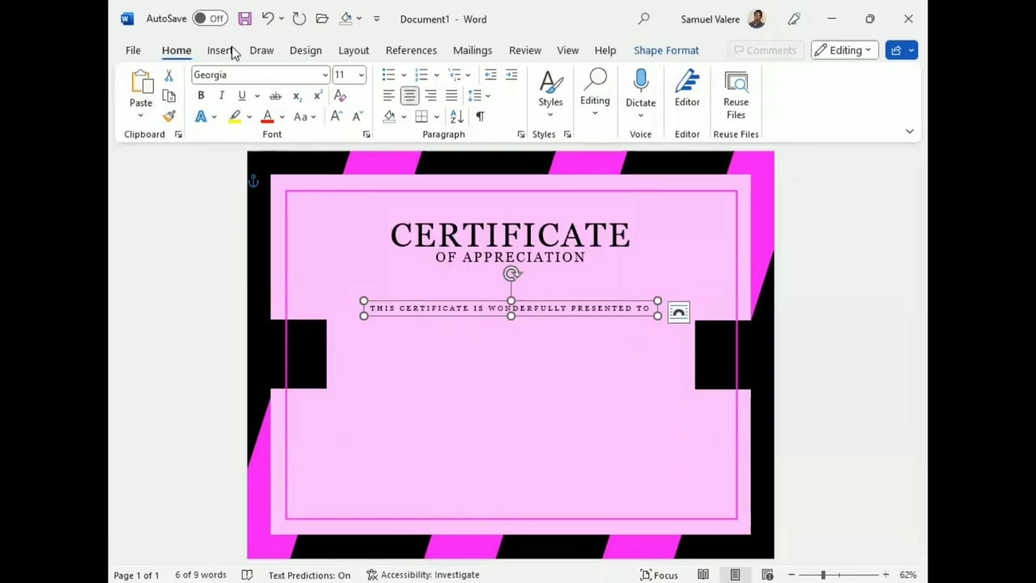
- Type the recipient's full name into a text box and remove the box's outline and white fill
left_click(229, 51)
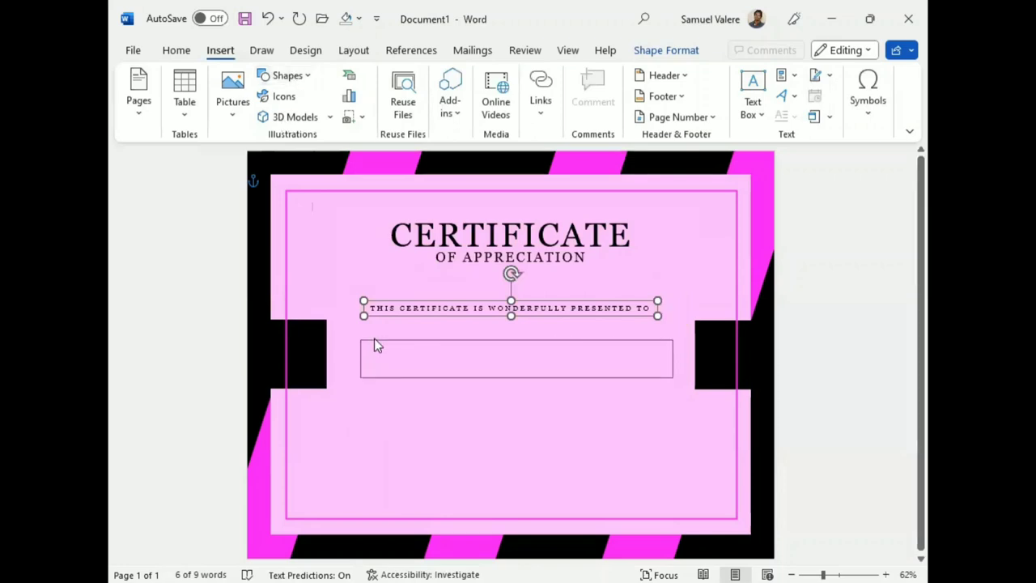
type("C")
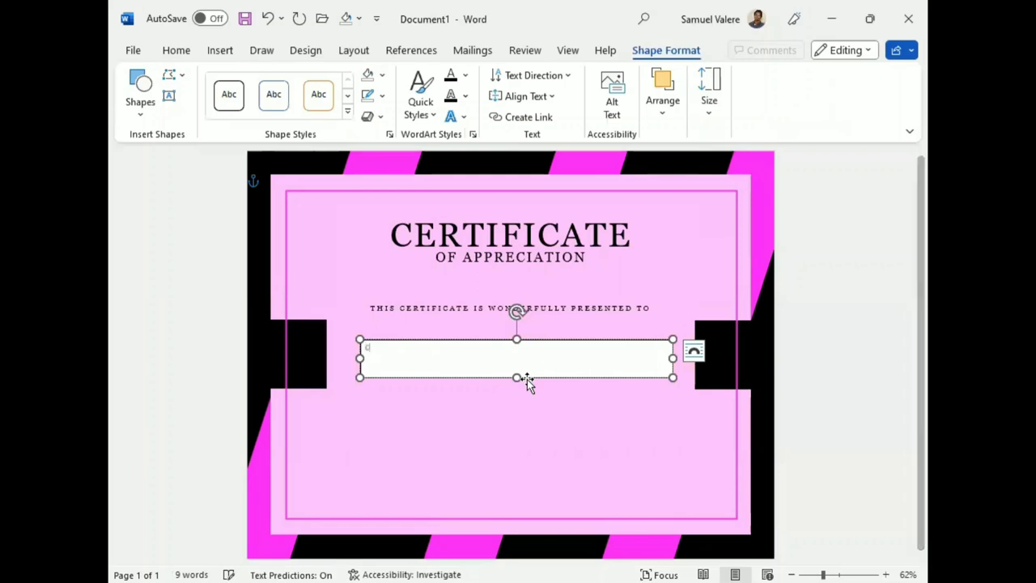
type("arlin")
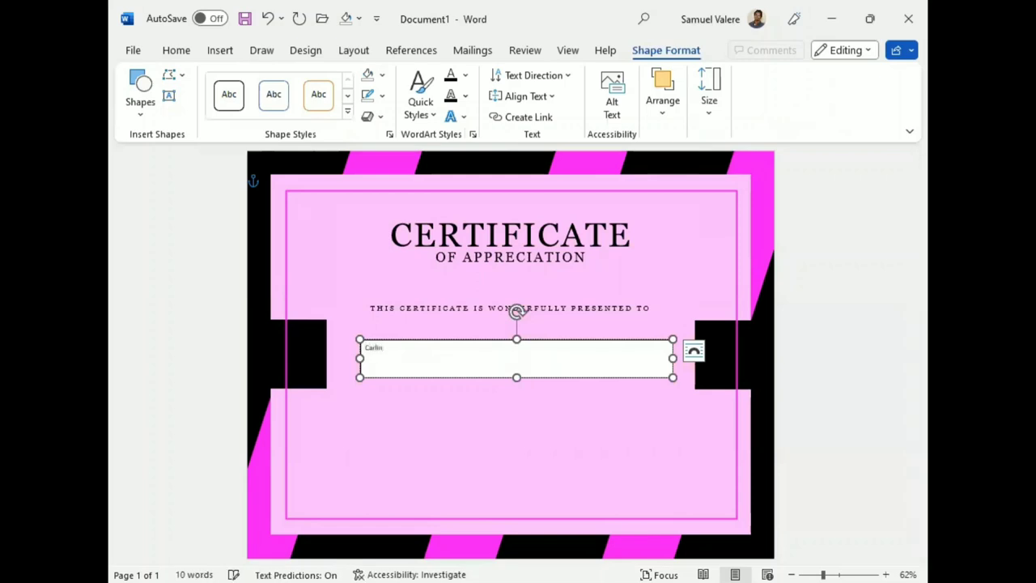
type("e Ro")
type("meus")
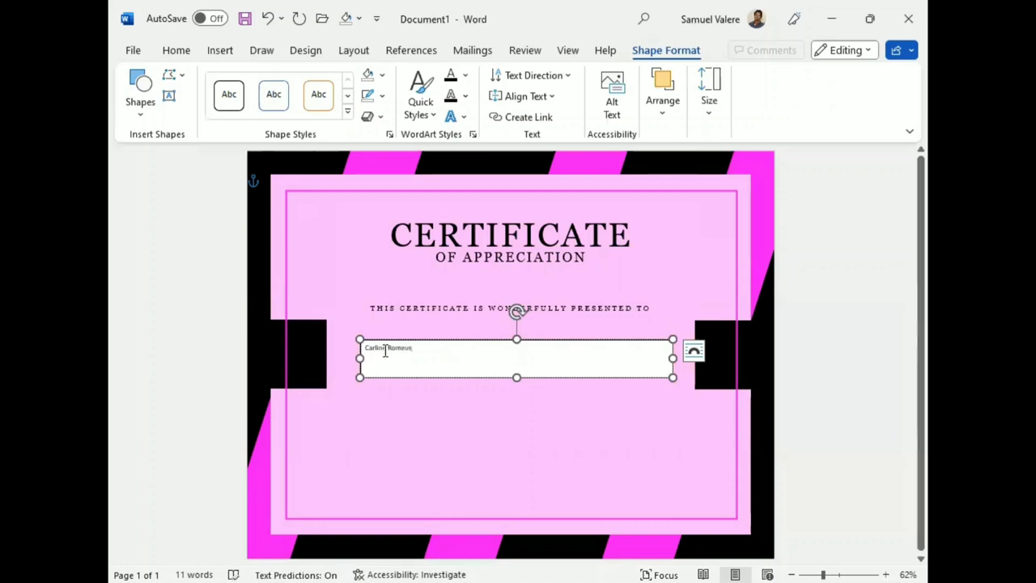
left_click_drag(365, 350, 385, 348)
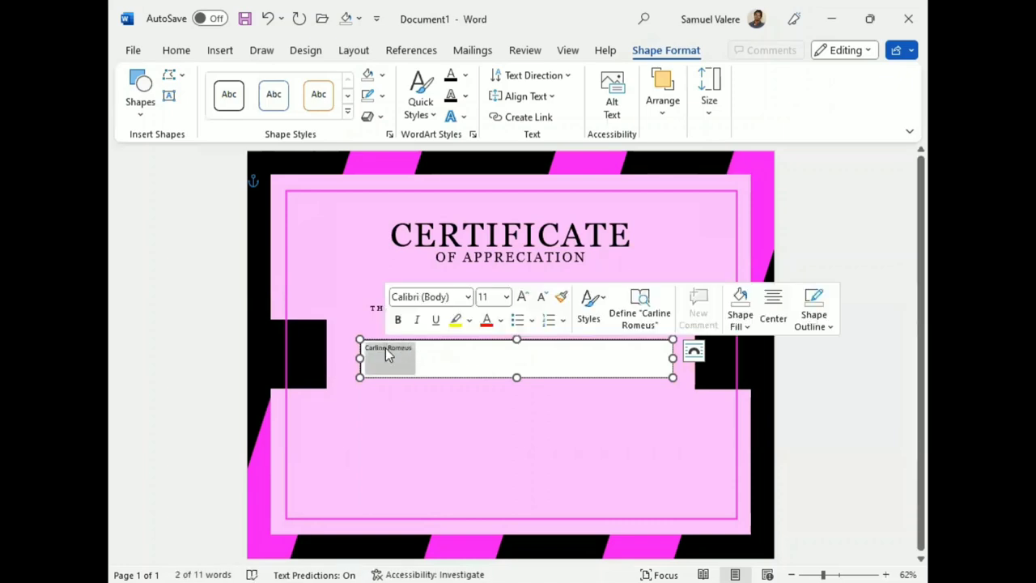
left_click(384, 97)
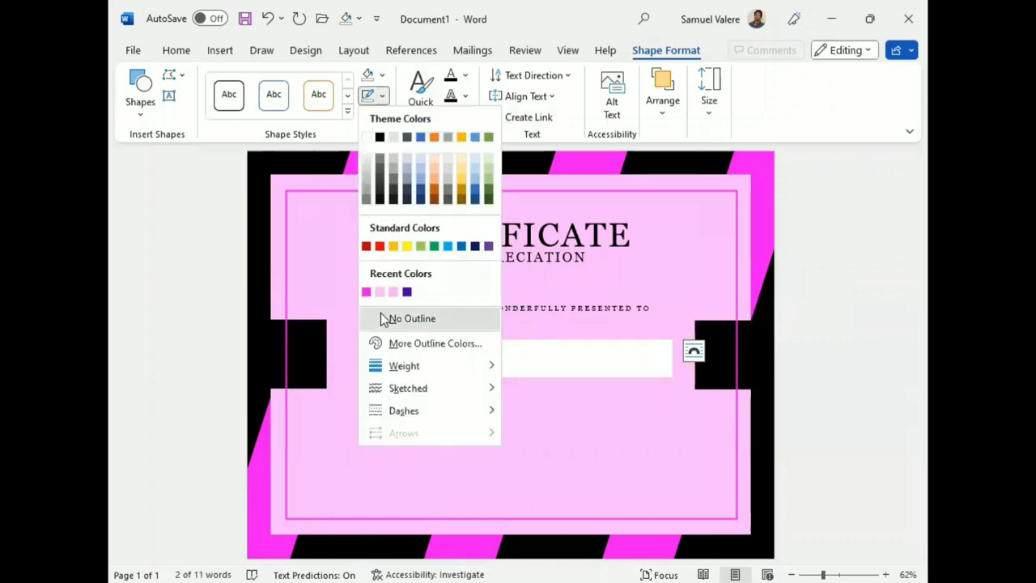
left_click(384, 319)
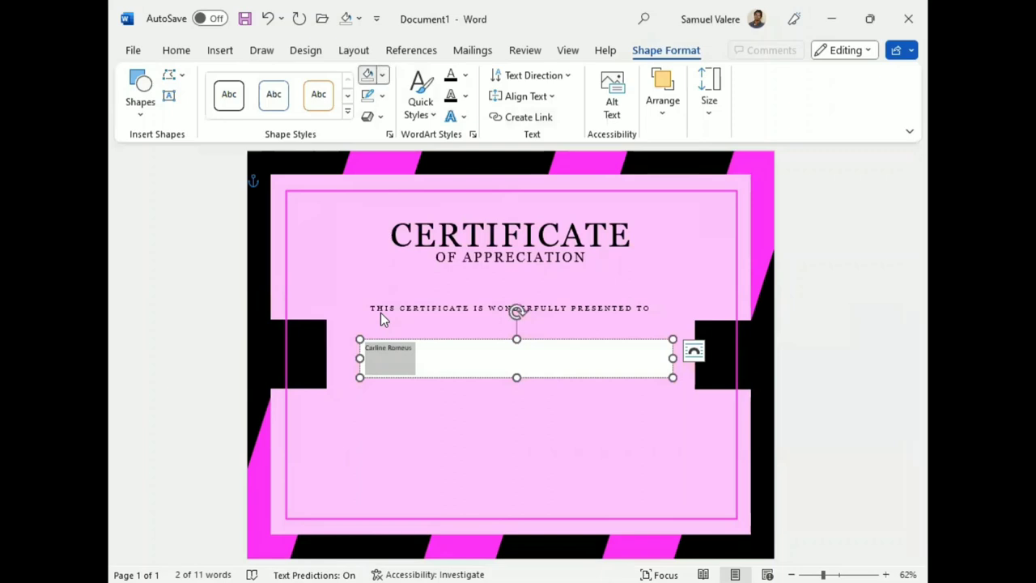
key("Return")
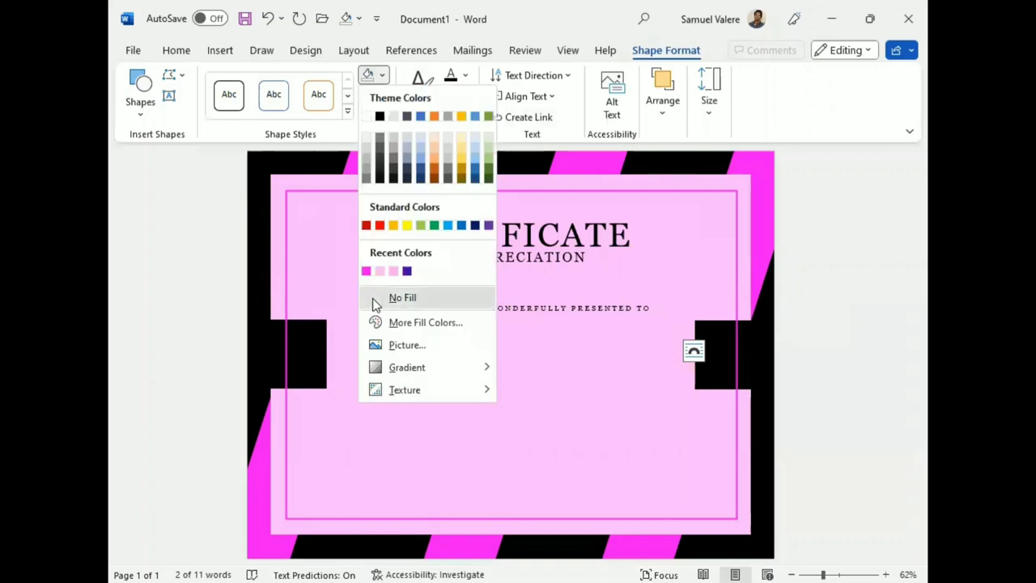
left_click(372, 298)
left_click(176, 50)
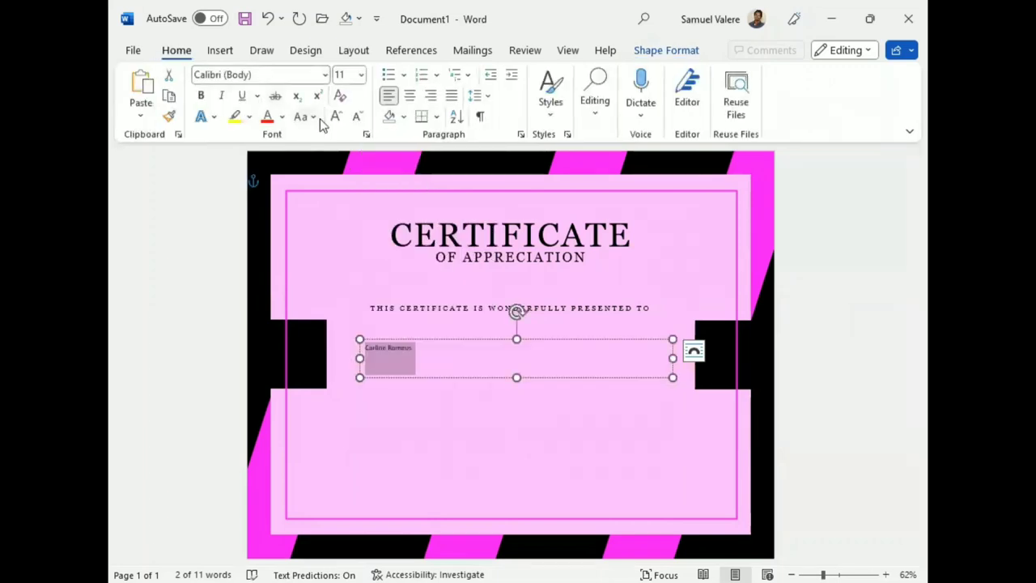
- Centre the name and set it to Old English Text MT at 80 pt
key("ctrl+e")
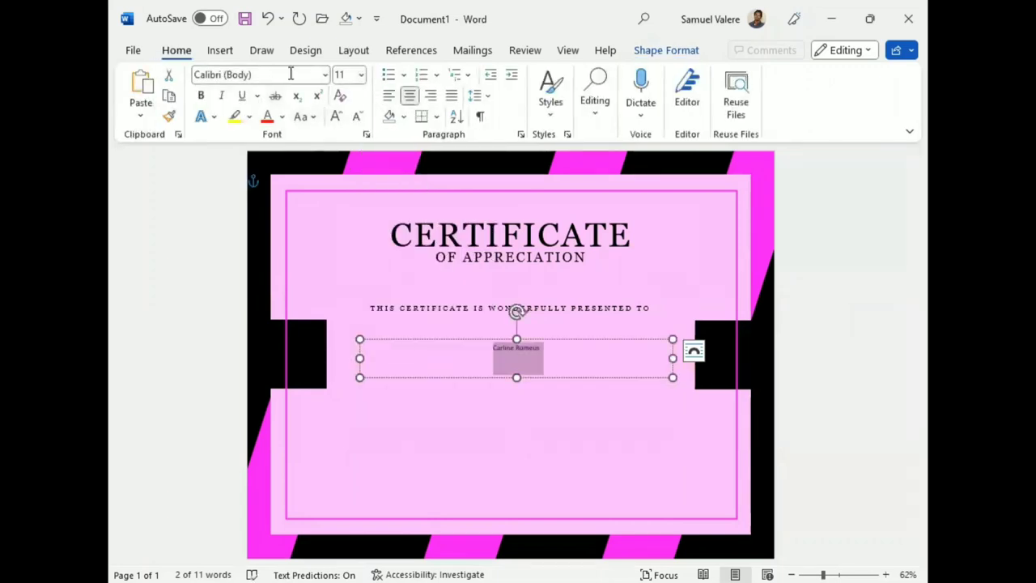
left_click(259, 75)
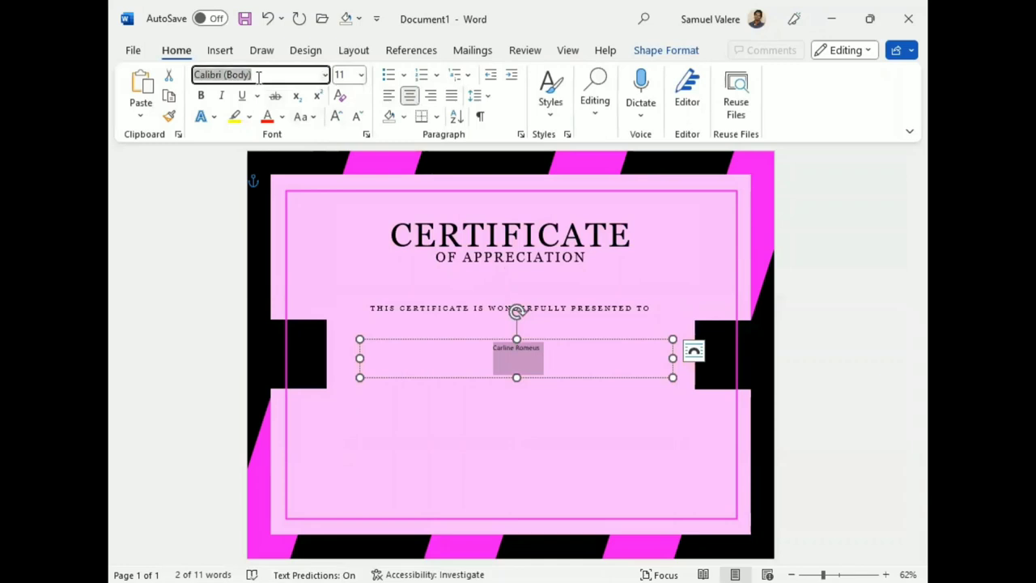
key("BackSpace")
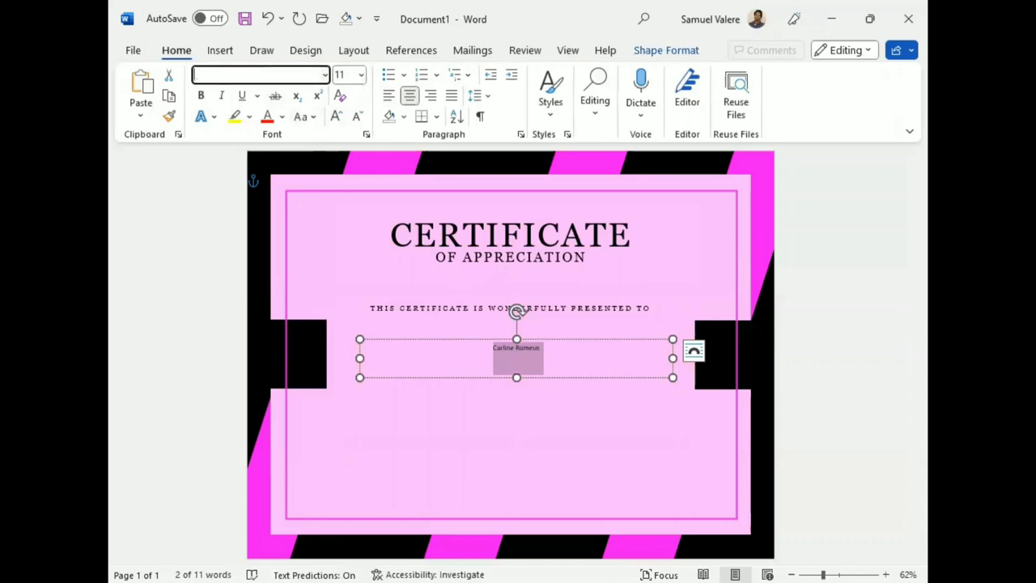
type("Old English Text MT")
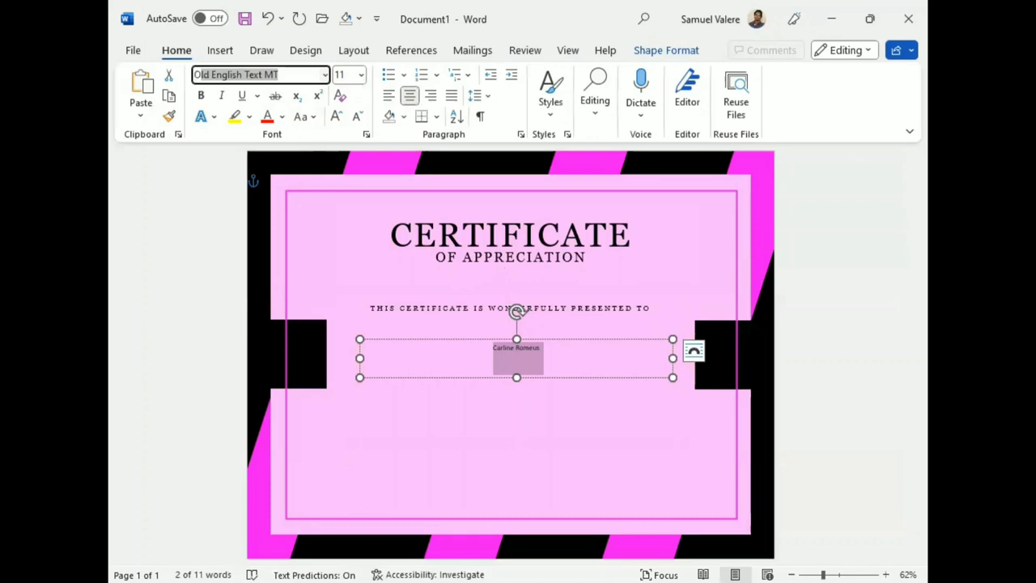
key("Return")
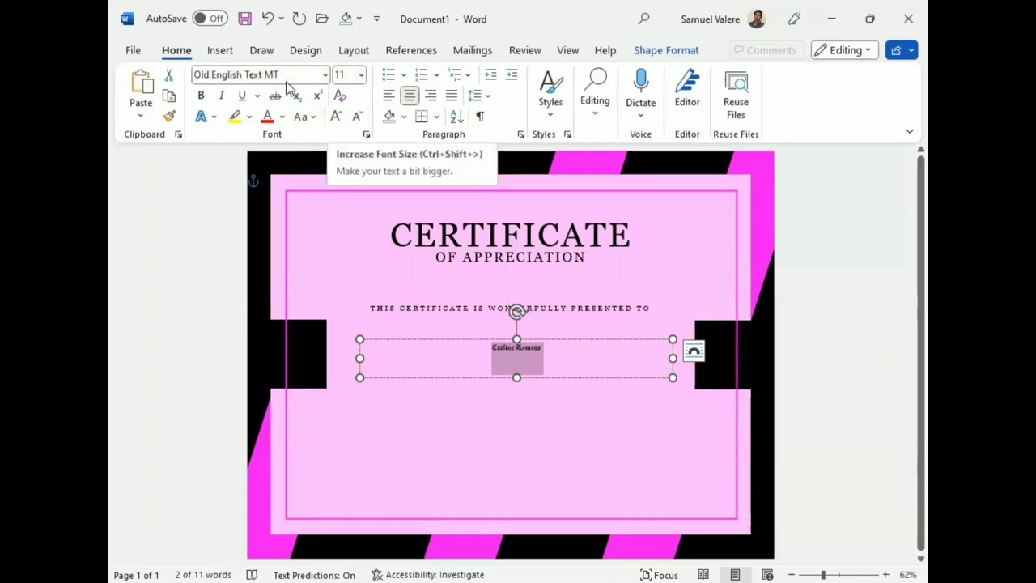
left_click(342, 75)
type("8")
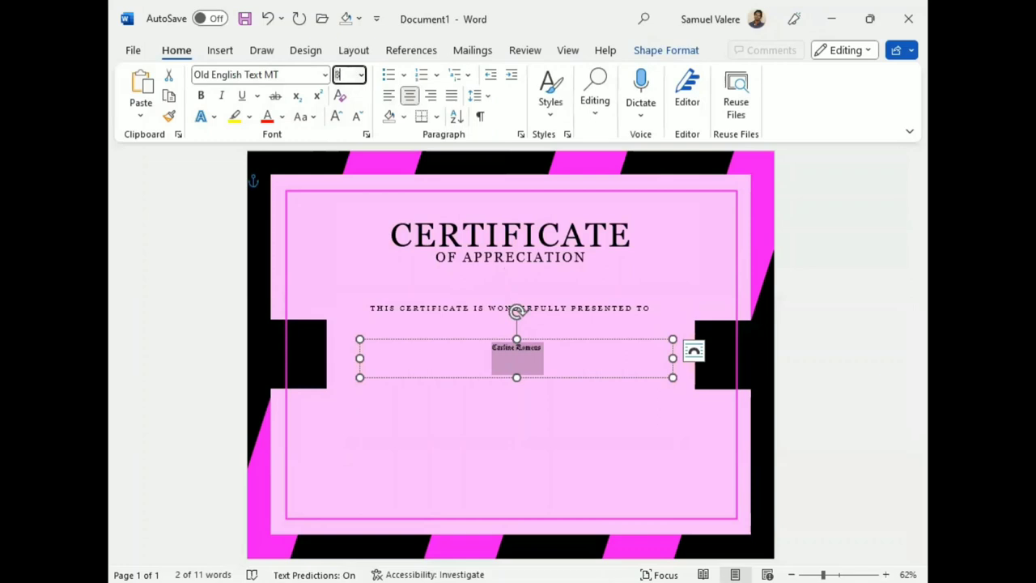
type("0")
key("Return")
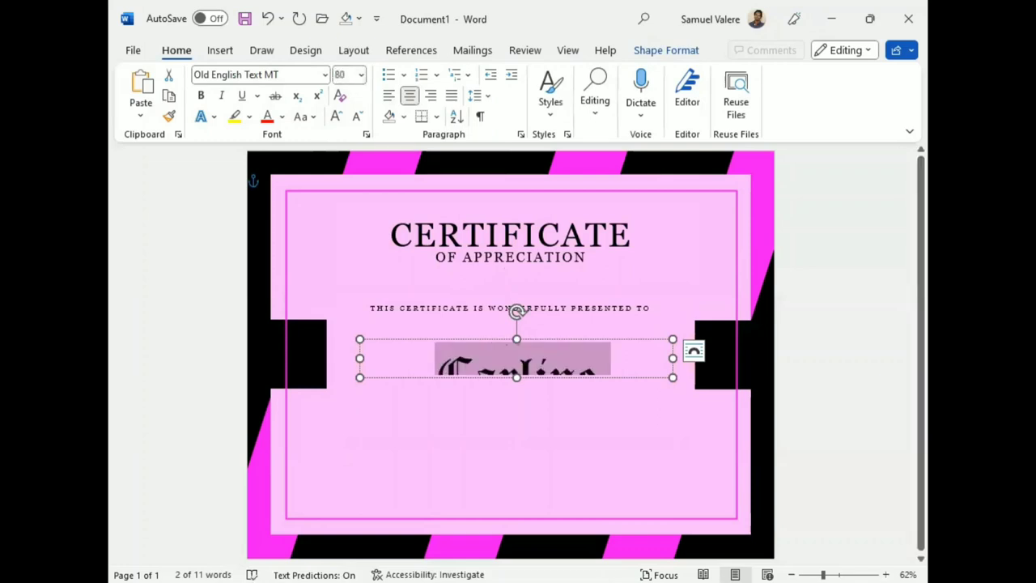
- Widen the name box over the black band and colour the name pink
left_click_drag(359, 357, 306, 358)
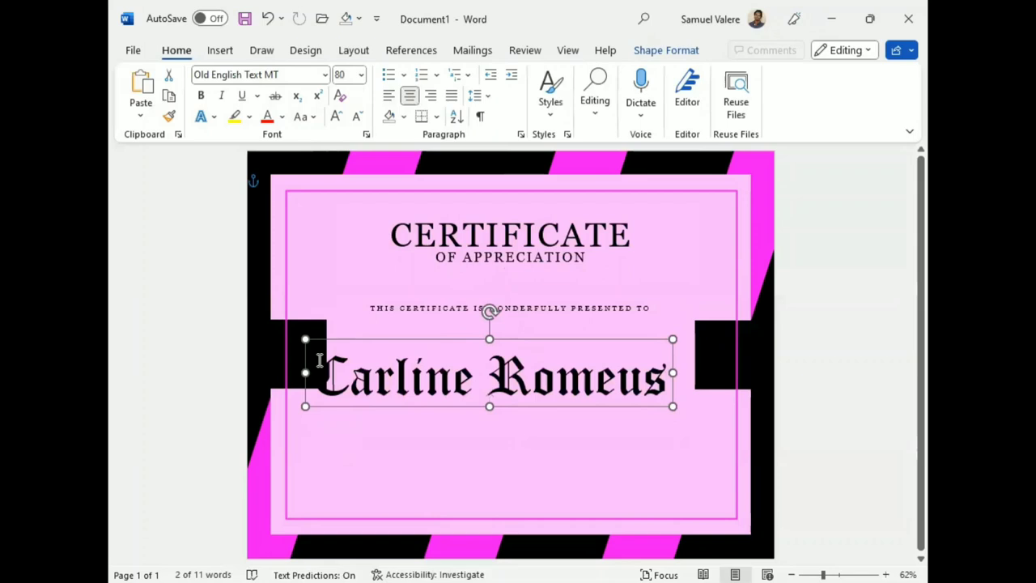
mouse_move(320, 360)
left_mouse_down()
mouse_move(342, 343)
mouse_move(320, 360)
left_mouse_up()
triple_click(320, 361)
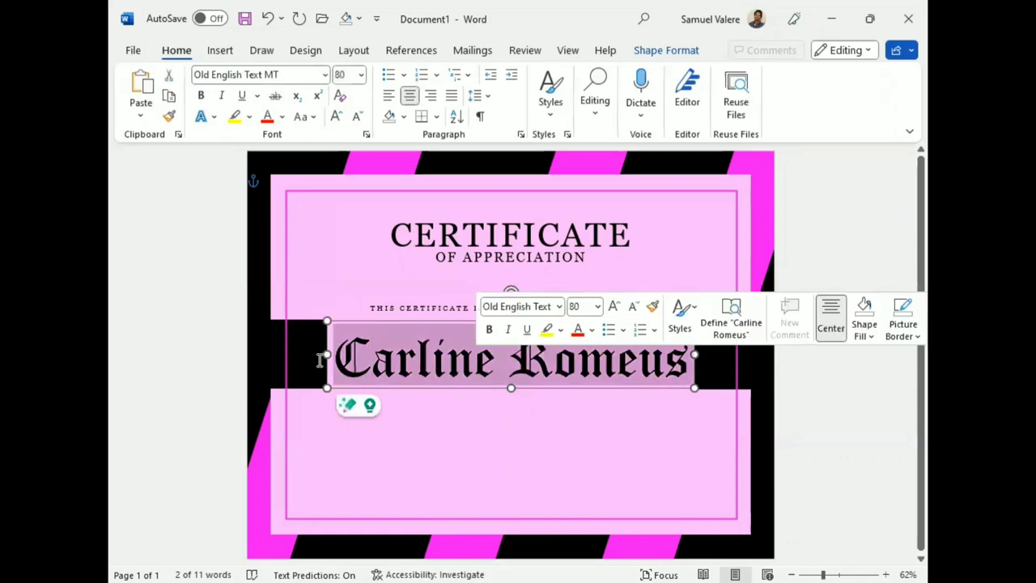
left_click(283, 117)
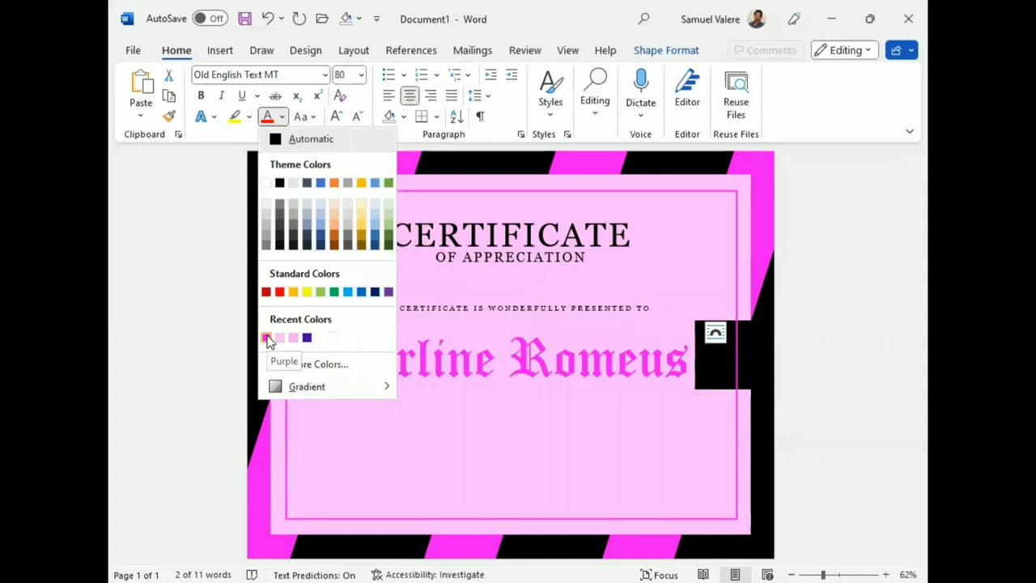
key("Escape")
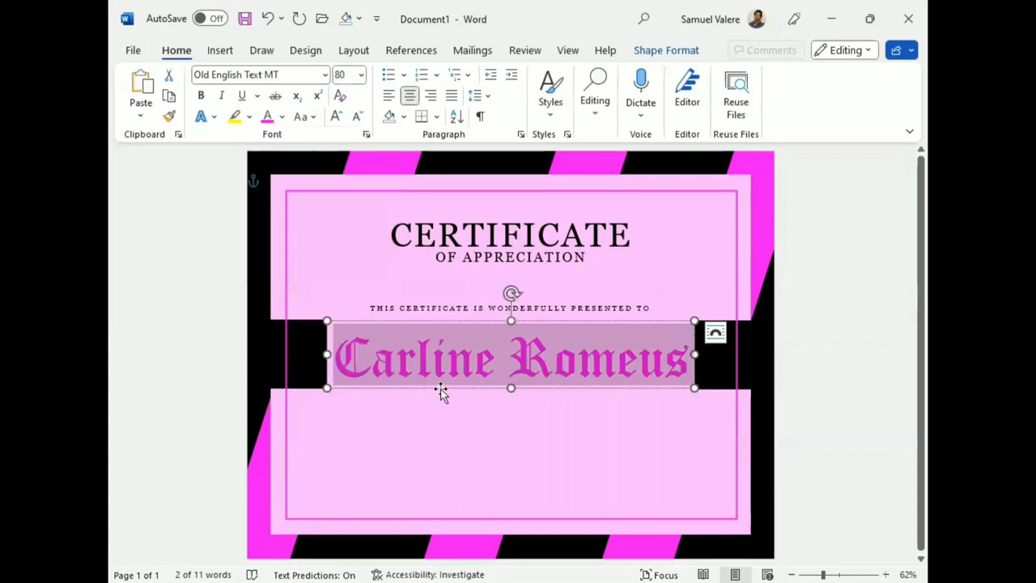
left_click(441, 389)
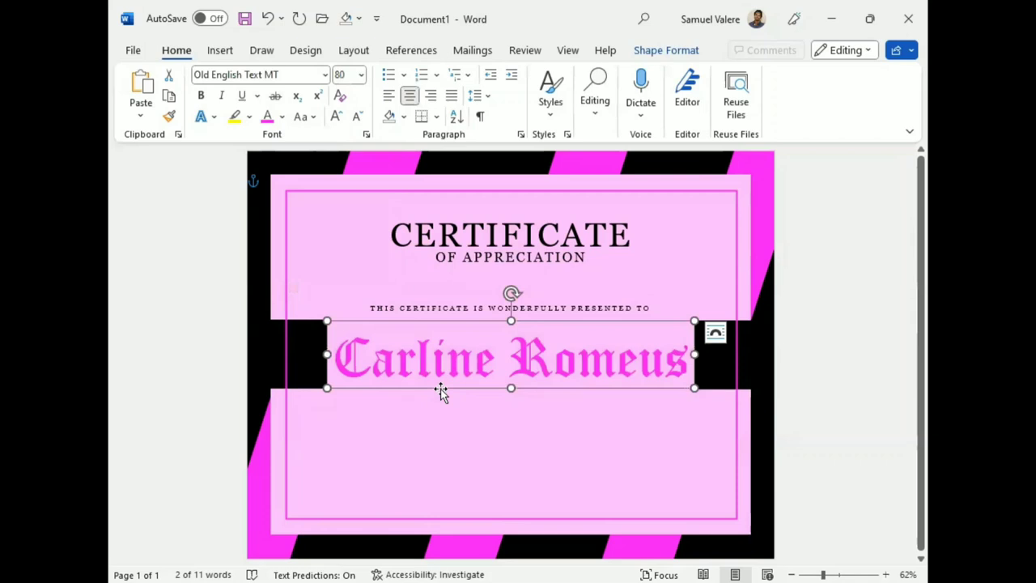
- Draw a new text box just below the recipient's name
left_click(220, 52)
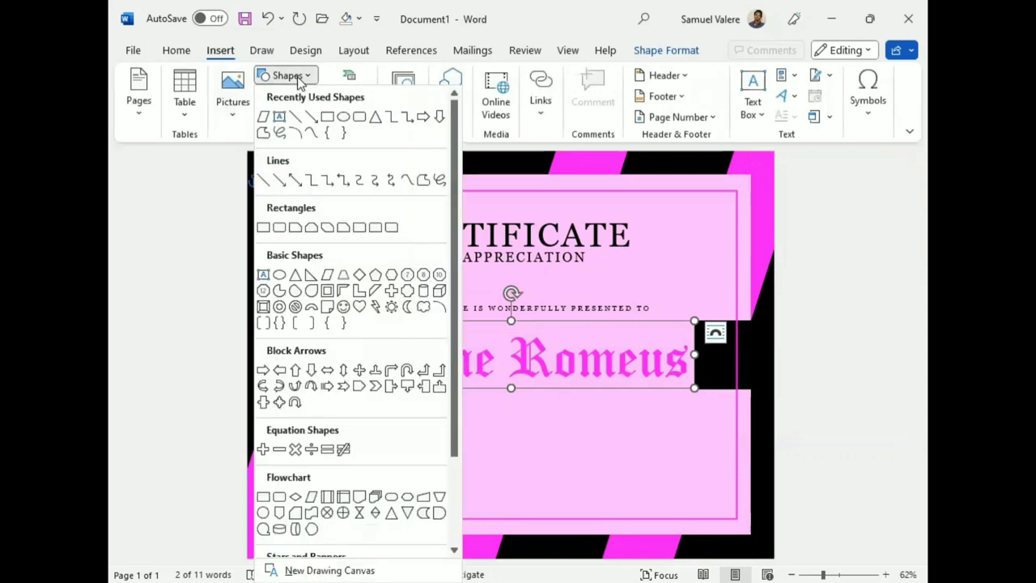
left_click(280, 117)
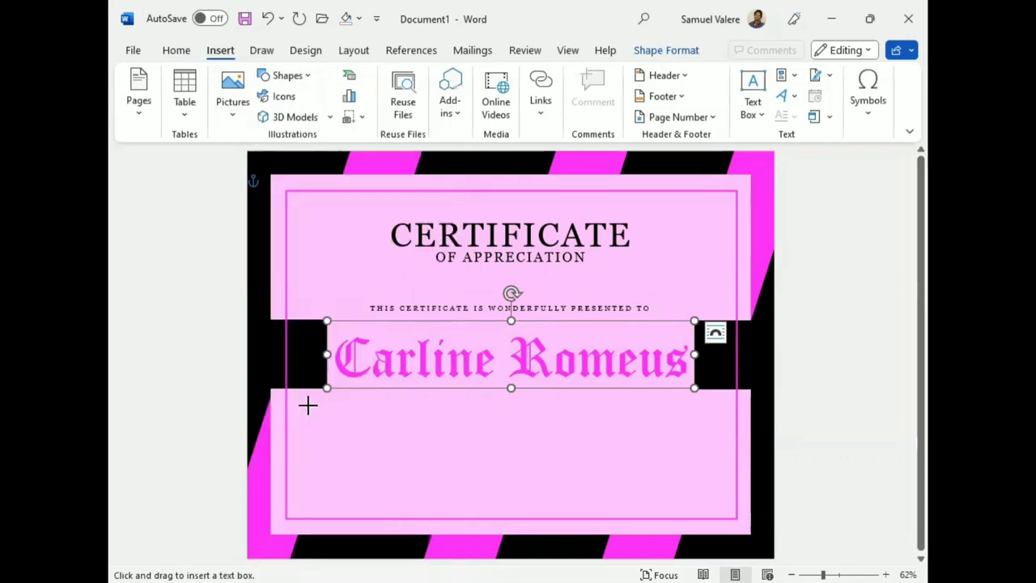
left_click_drag(368, 434, 608, 464)
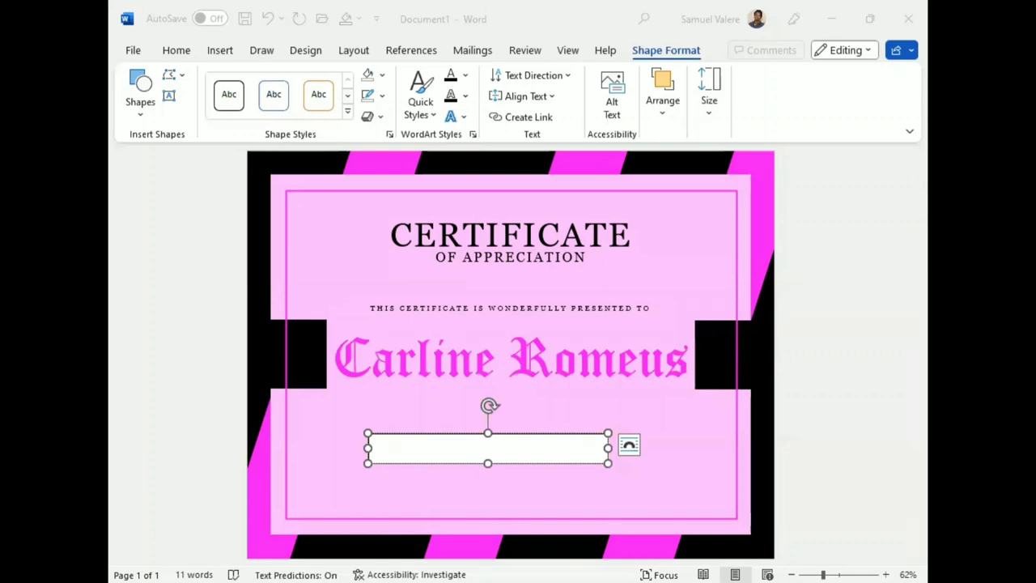
- Paste the tribute paragraph about never giving up into the box and select all of it
left_click(506, 433)
type("You've faced challenges and overcome many obstacles, but always have drive to keep going. Thank you for your incredible example of never giving up.")
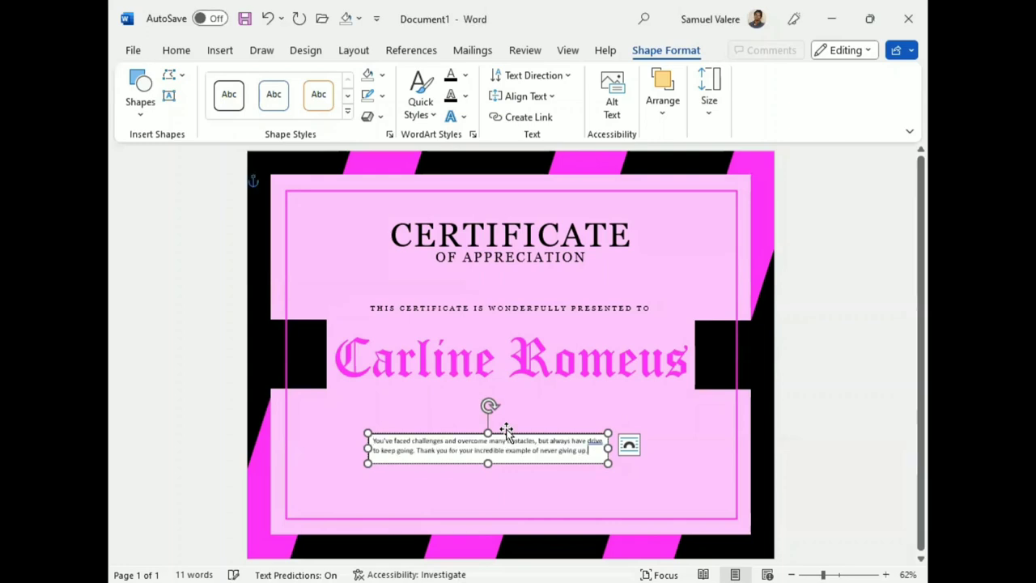
left_click(506, 433)
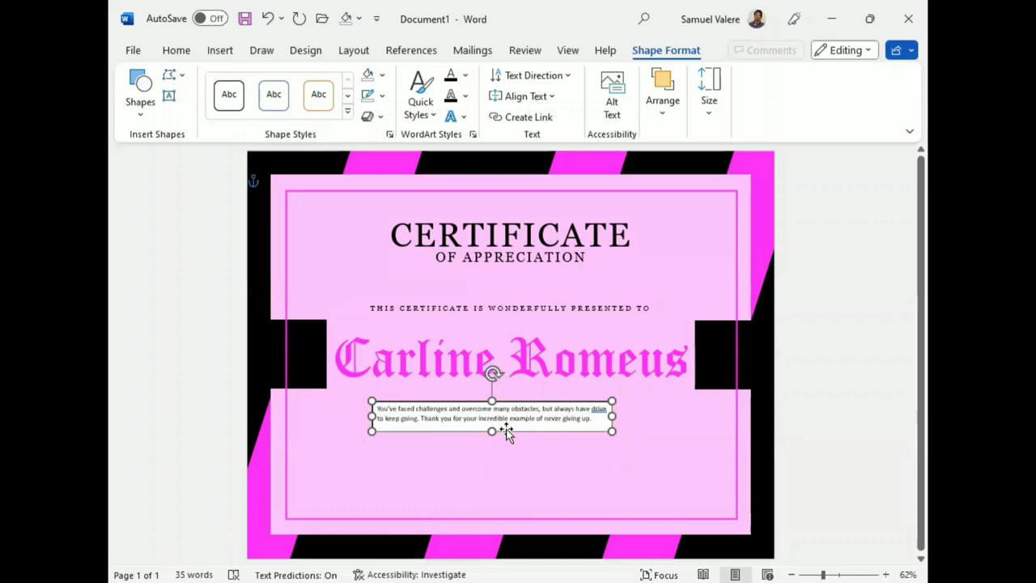
left_click(506, 433)
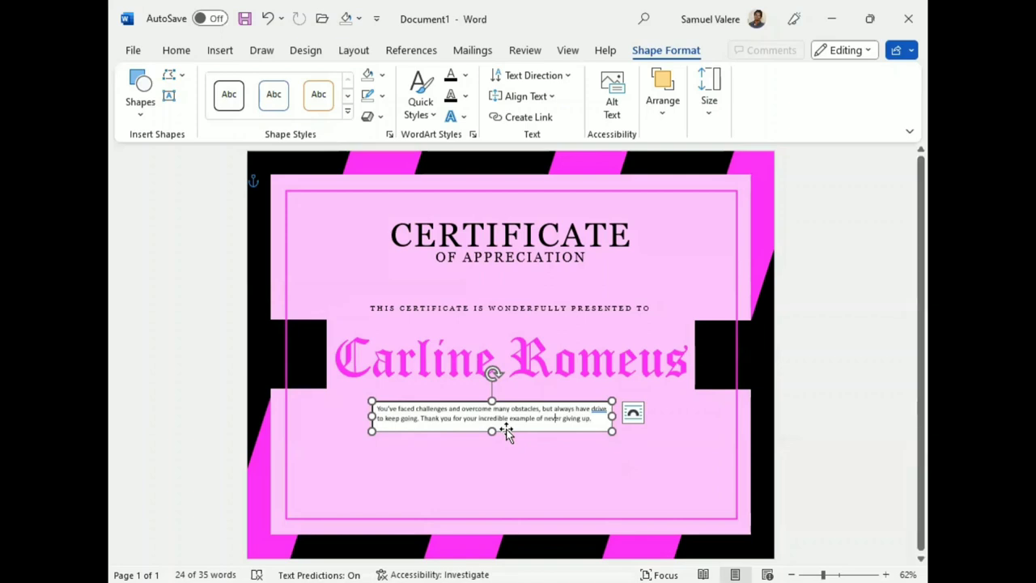
key("ctrl+a")
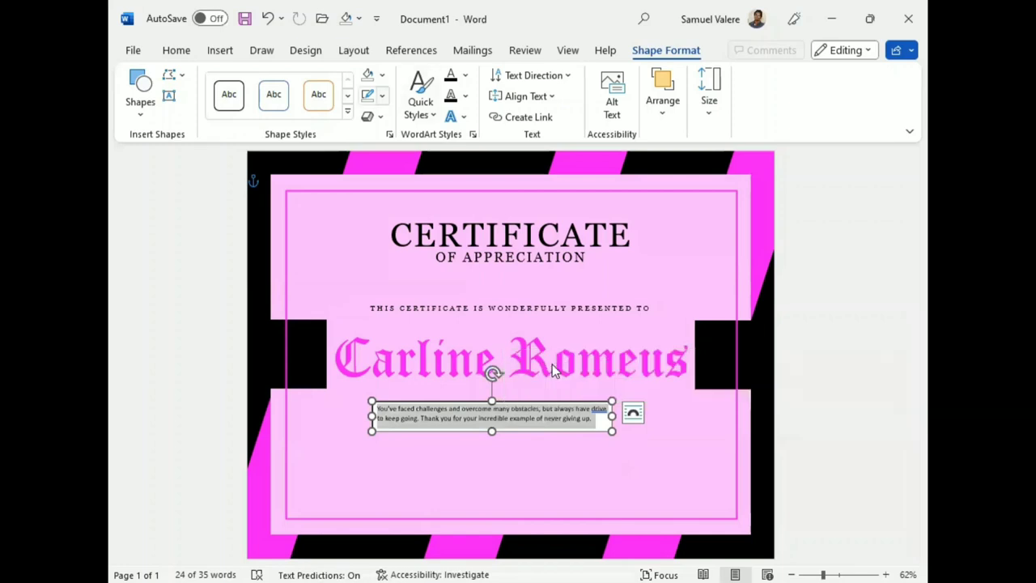
- Remove the box outline and set the paragraph to centred Georgia at 16 pt
left_click(382, 95)
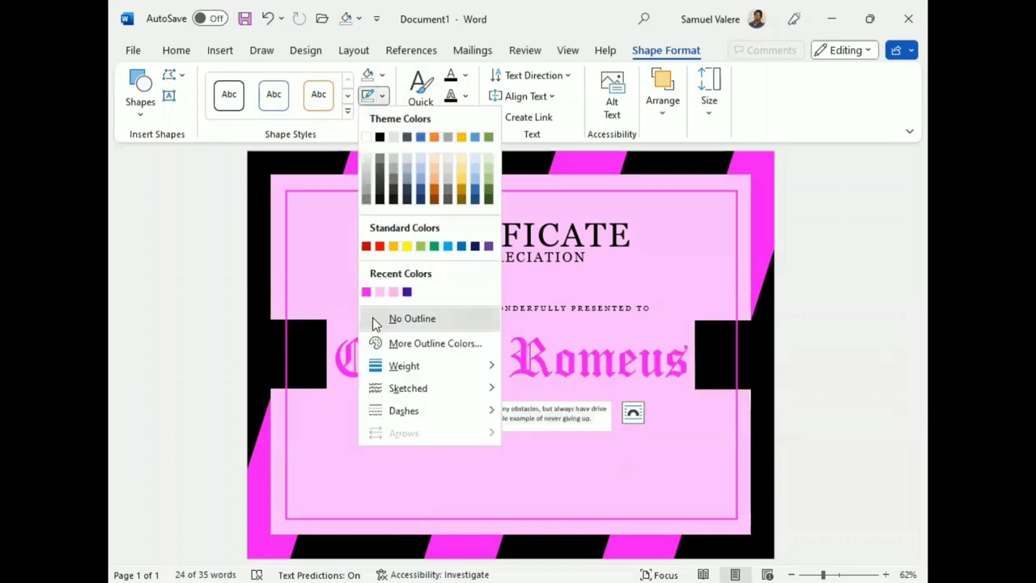
left_click(375, 319)
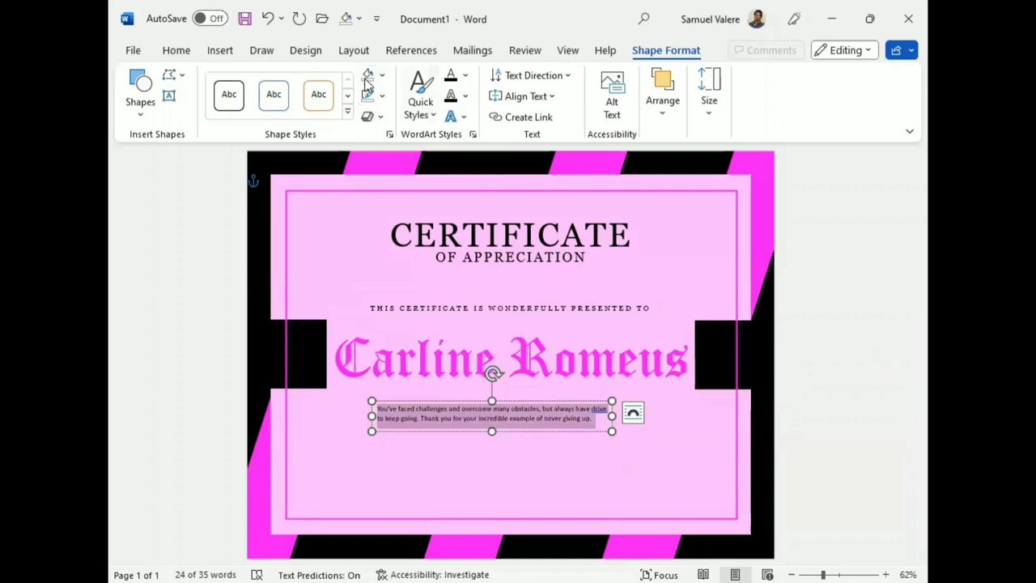
left_click(178, 50)
key("ctrl+e")
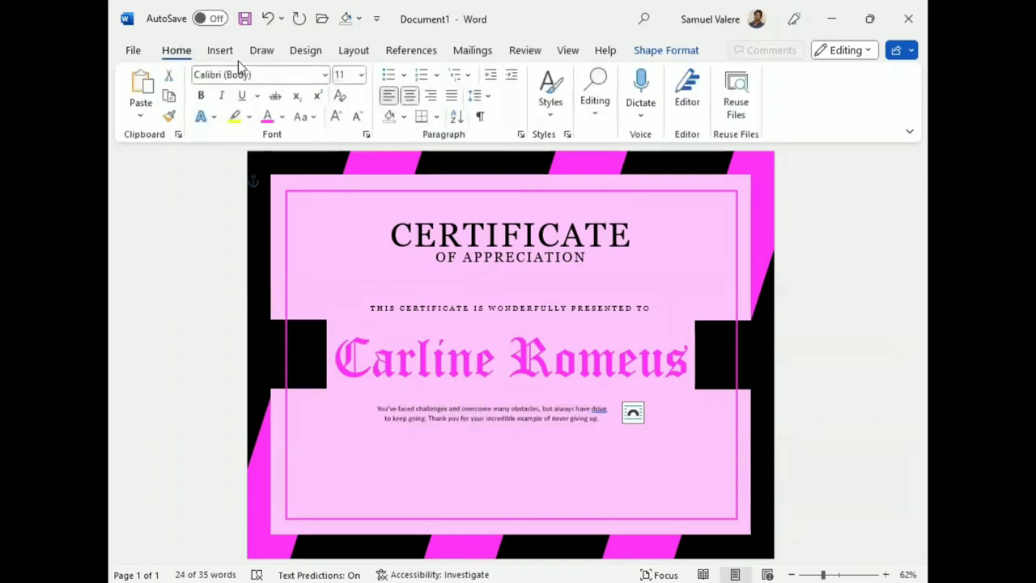
left_click(261, 74)
type("G")
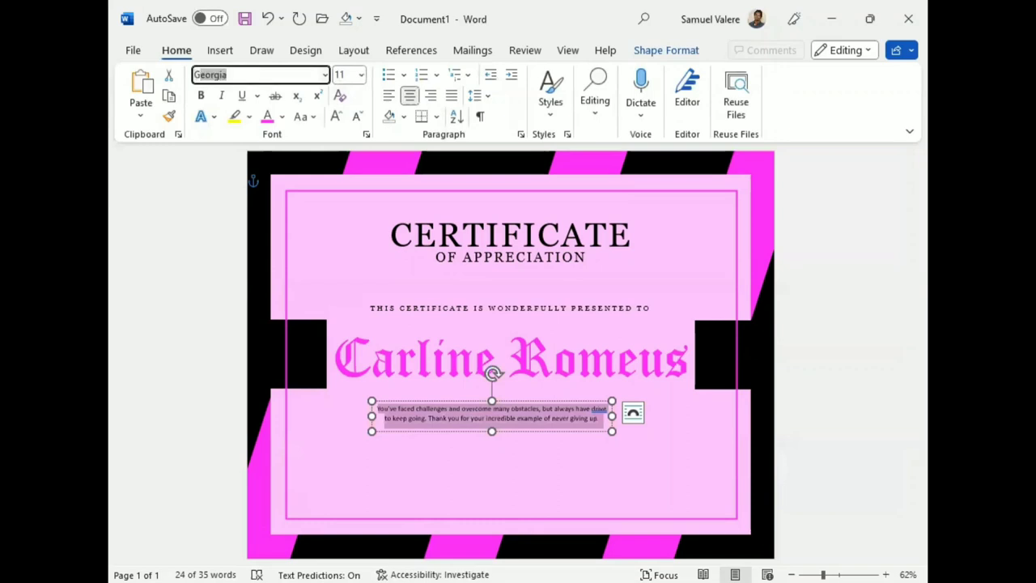
type("e")
key("Return")
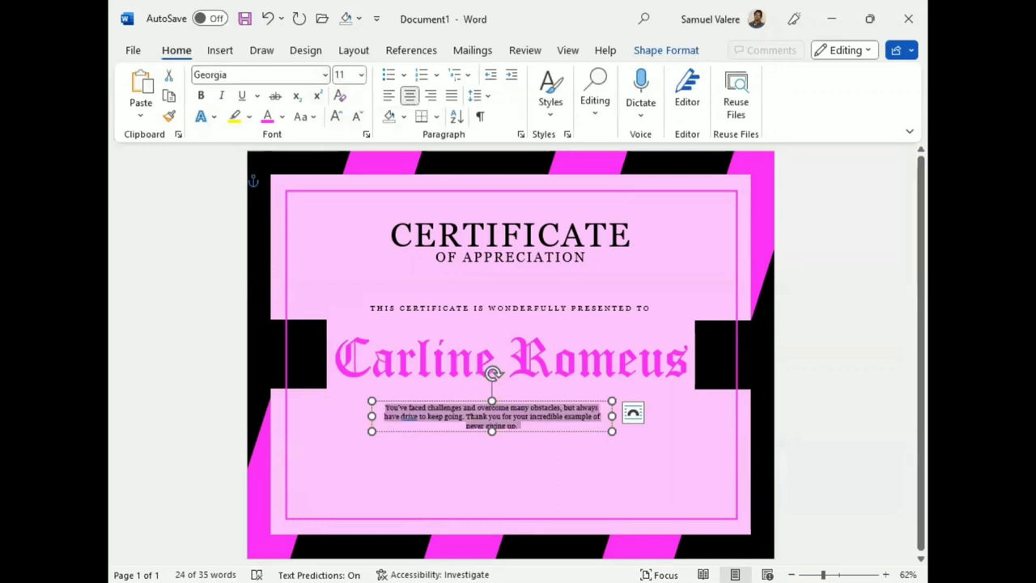
left_click(335, 116)
left_click(335, 116)
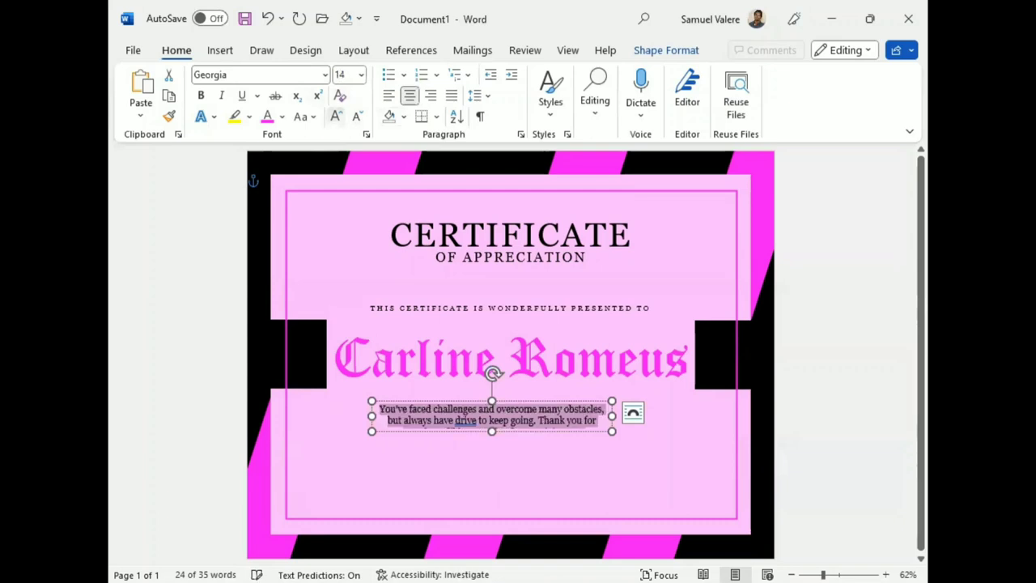
left_click(335, 116)
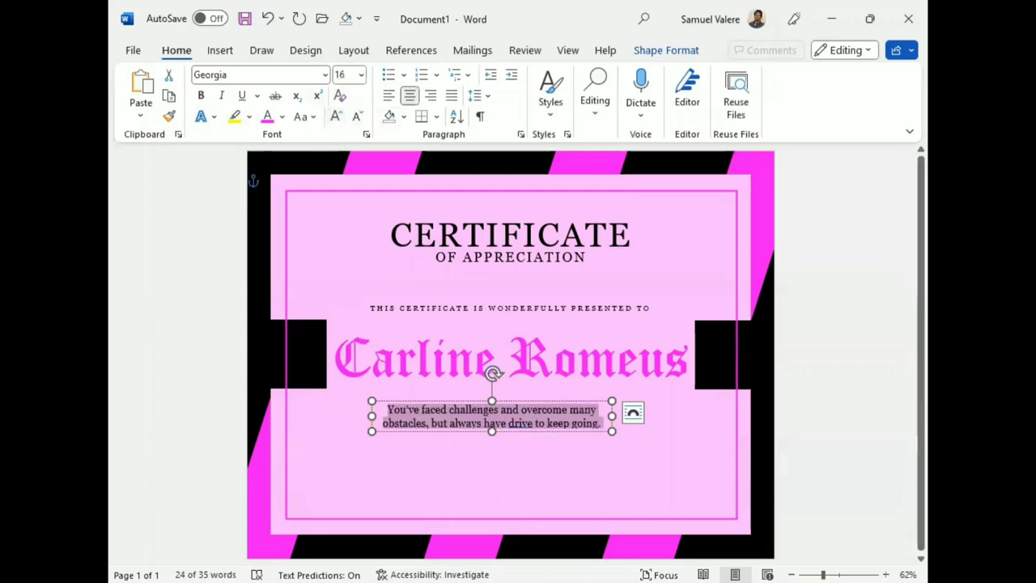
- Make the paragraph box taller and wider, then centre it beneath the pink name
left_click_drag(493, 431, 492, 458)
left_click_drag(612, 423, 695, 429)
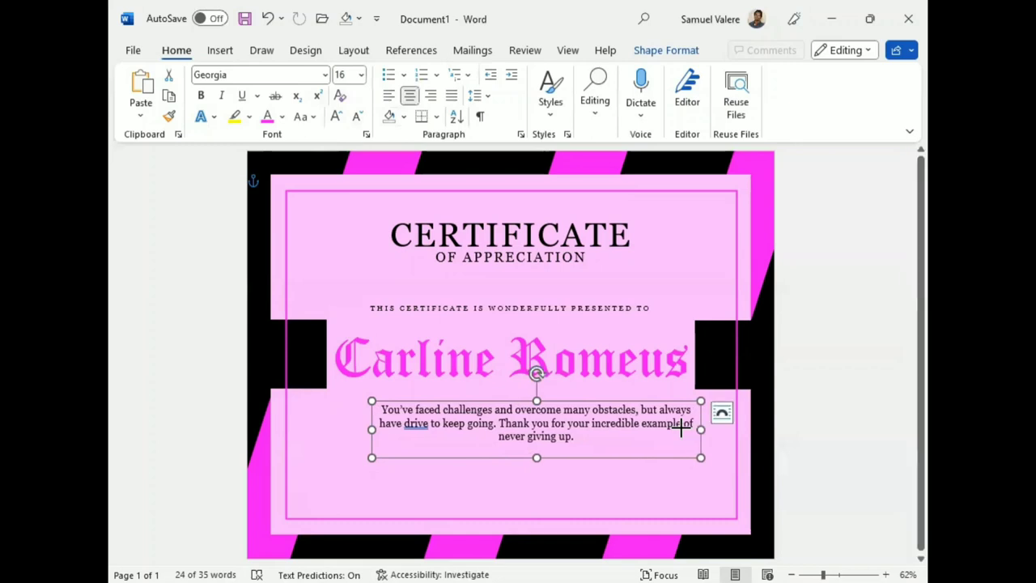
left_click_drag(680, 428, 681, 429)
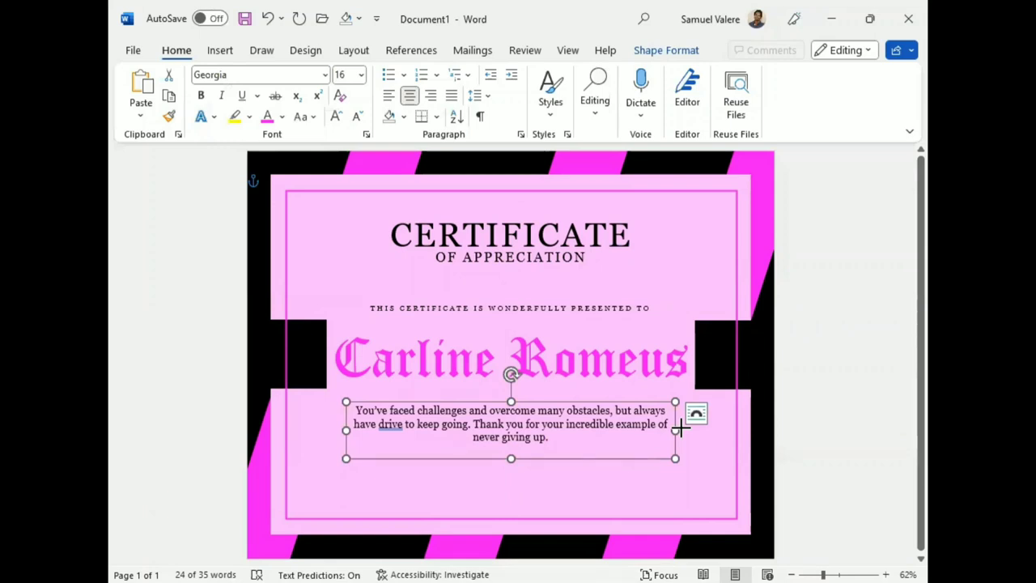
left_click(681, 429)
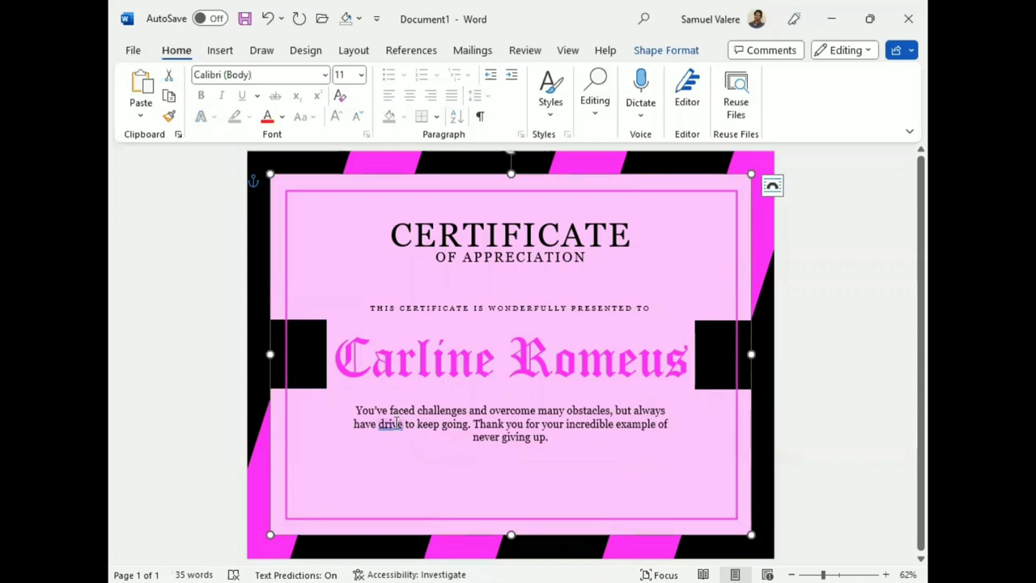
left_click(396, 422)
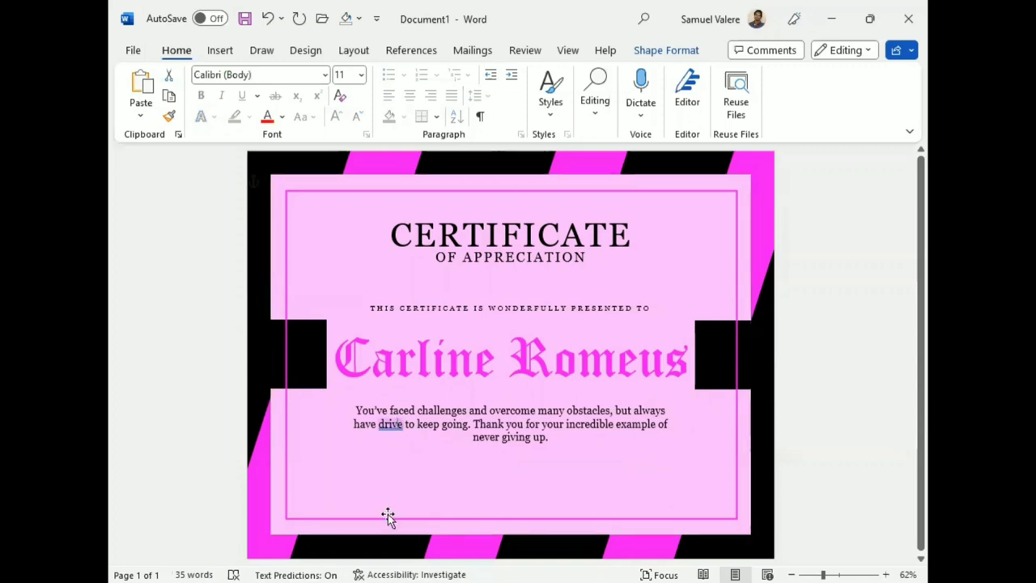
key("Escape")
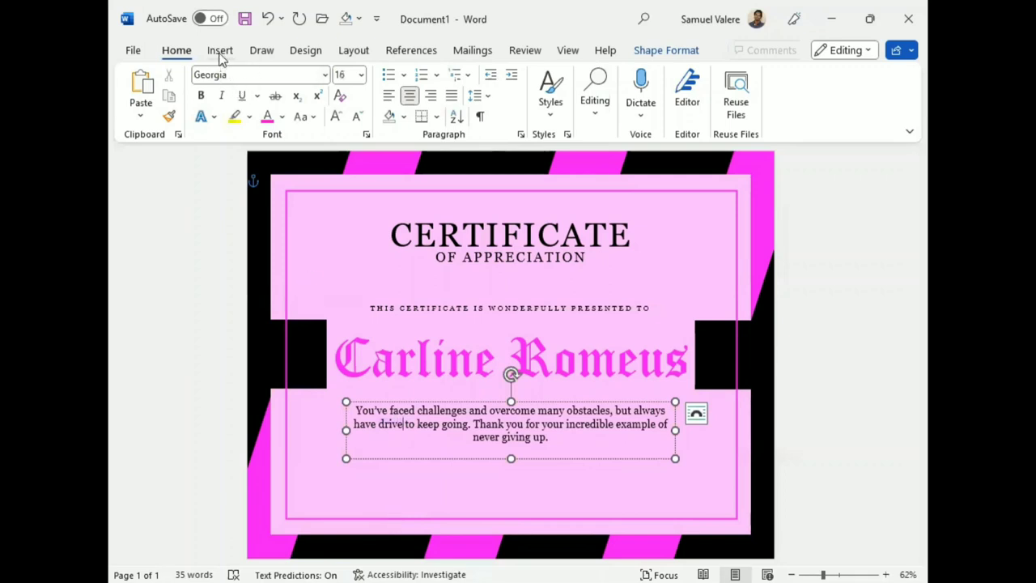
left_click(221, 52)
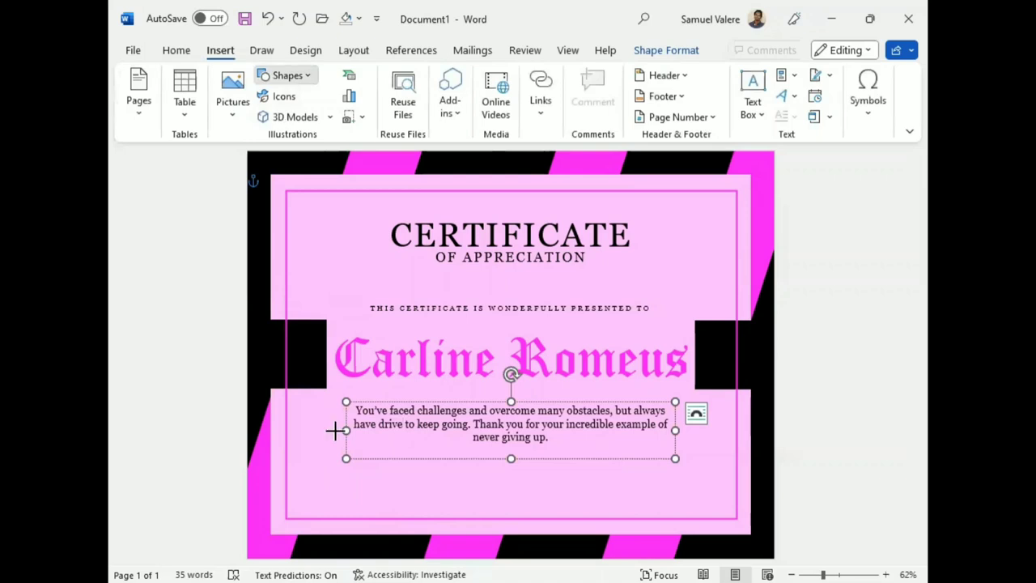
- Draw a small text box near the bottom-left corner containing the word 'Date'
left_click_drag(319, 486, 343, 501)
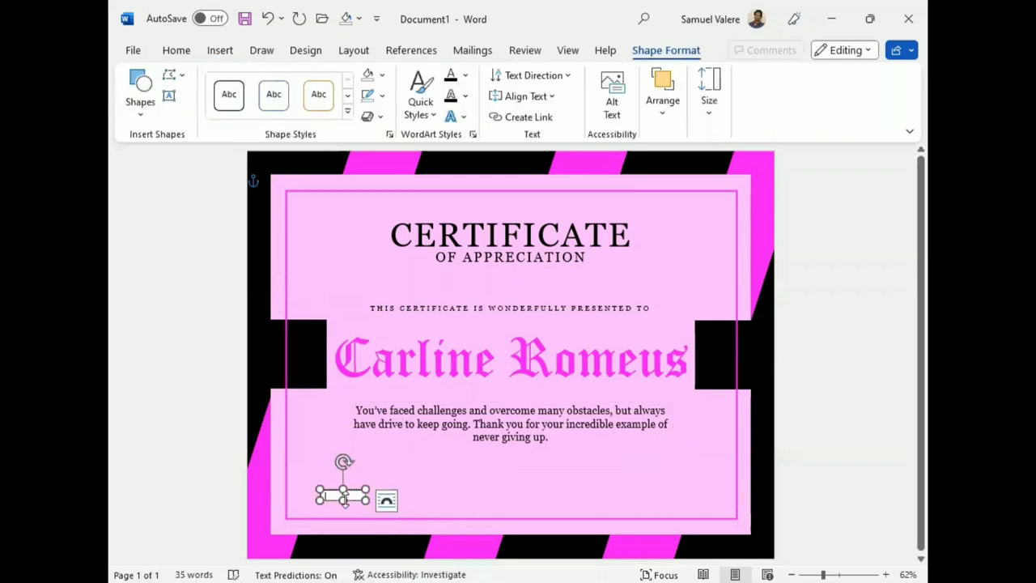
type("Date")
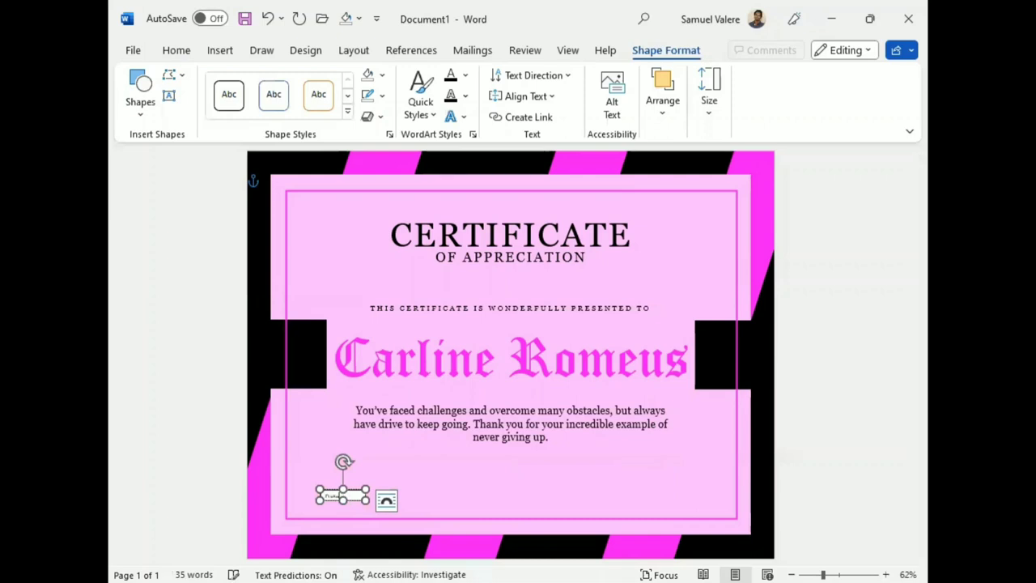
left_click(341, 497)
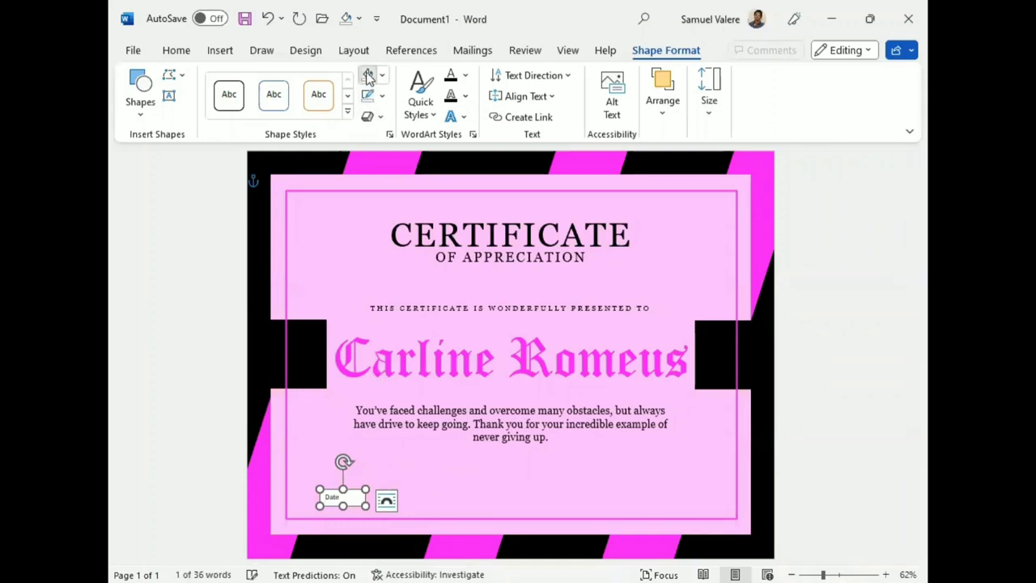
right_click(332, 500)
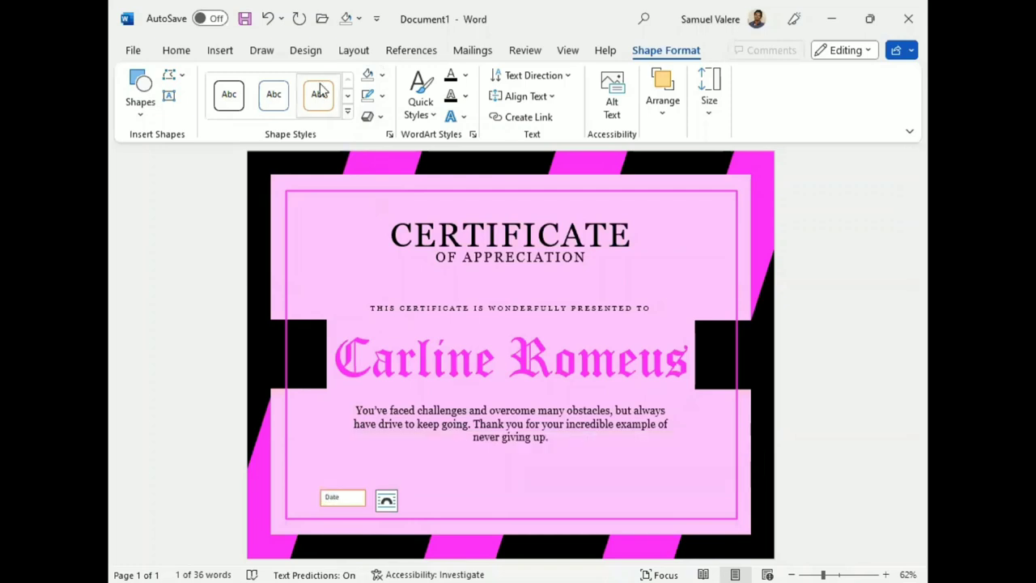
- Format the Date label as centred Georgia in uppercase, reading DATE
left_click(175, 51)
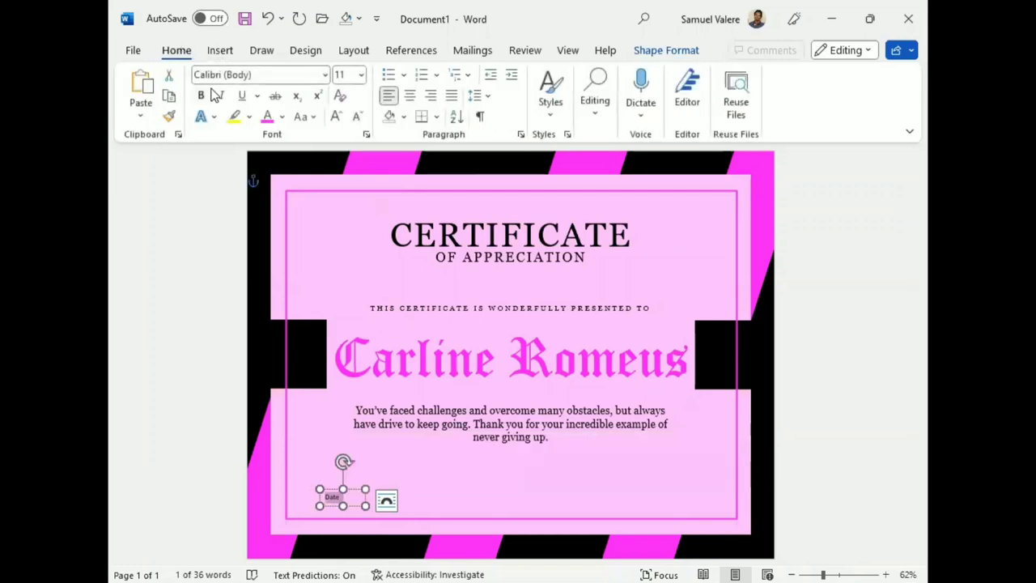
left_click(264, 74)
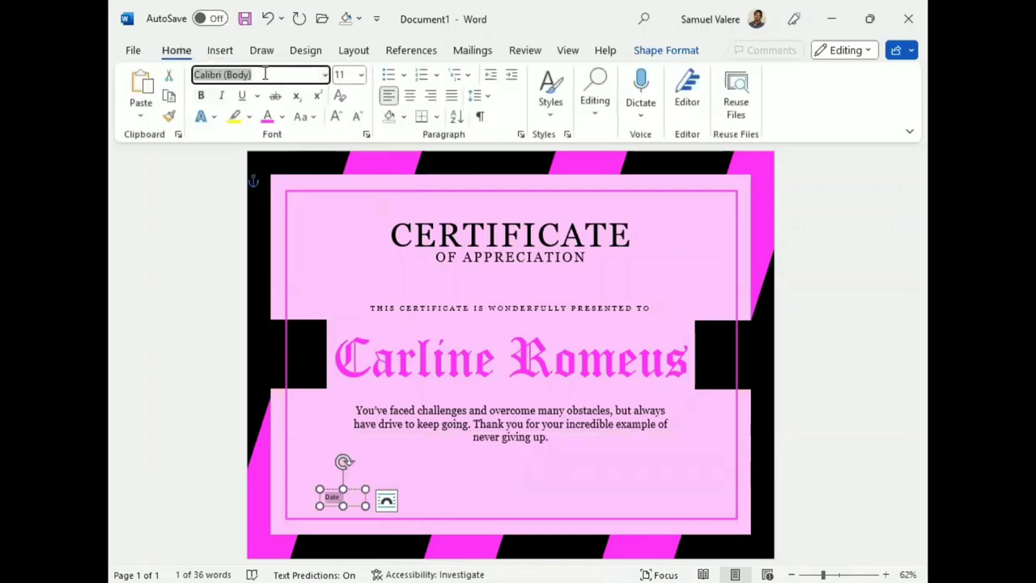
type("Georgia")
key("Return")
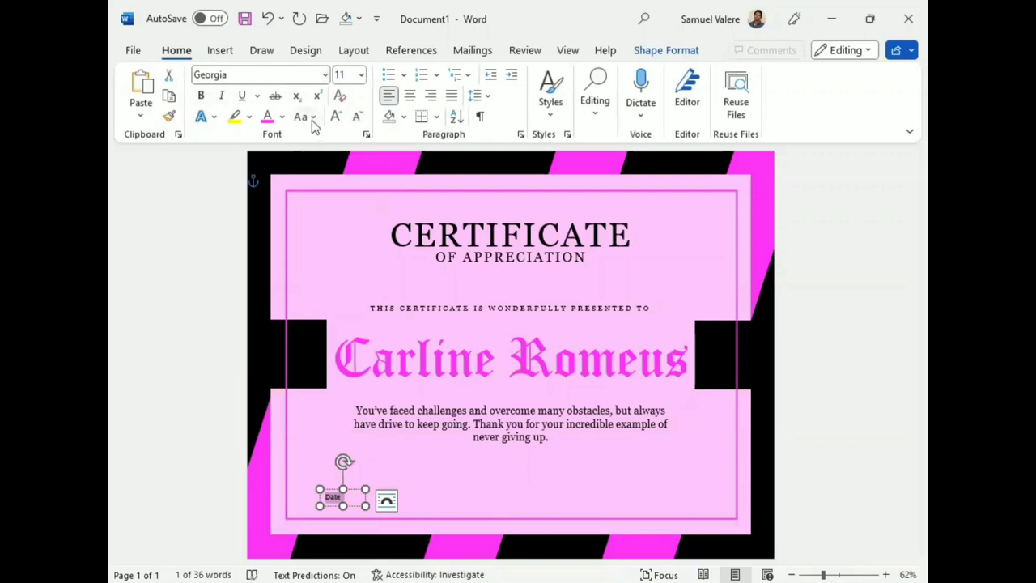
left_click(408, 96)
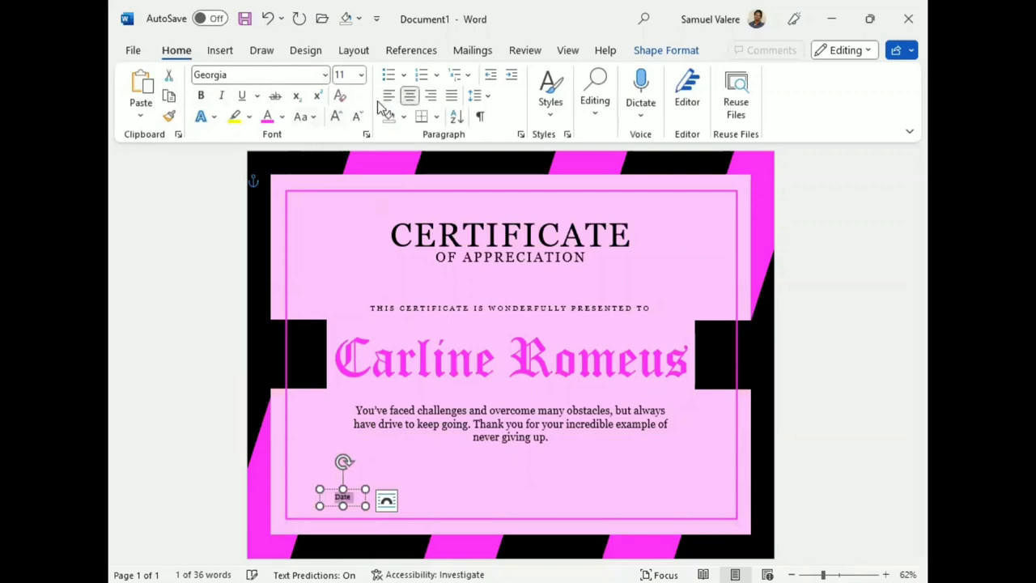
left_click(315, 118)
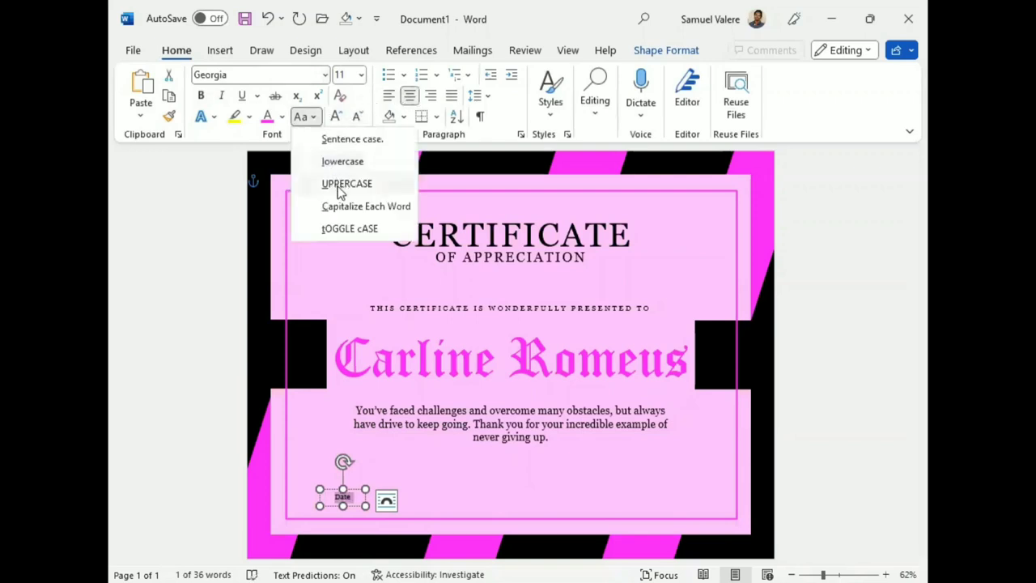
left_click(340, 189)
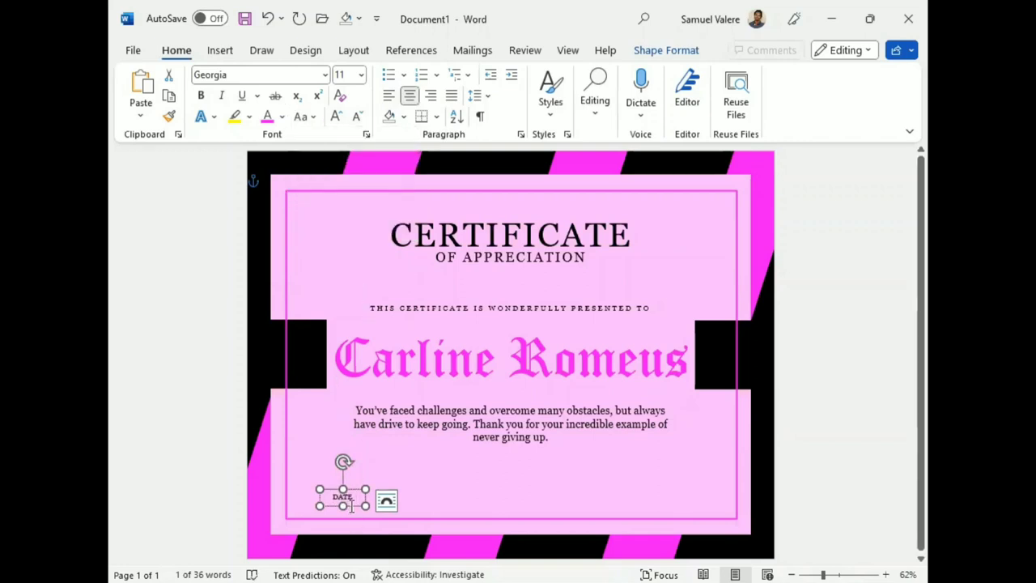
- Duplicate the DATE label with Ctrl+D and move the copy to the bottom-right
key("ctrl+d")
key("ctrl+Left")
key("ctrl+Up")
key("ctrl+Up")
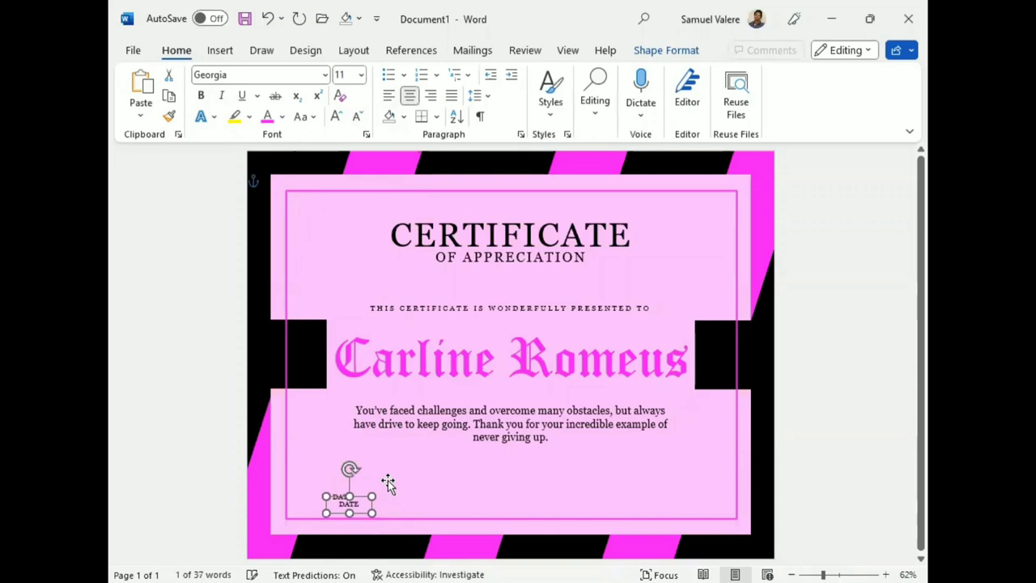
key("ctrl+Up")
key("ctrl+Up")
key("ctrl+Up")
key("ctrl+Up")
key("ctrl+Left")
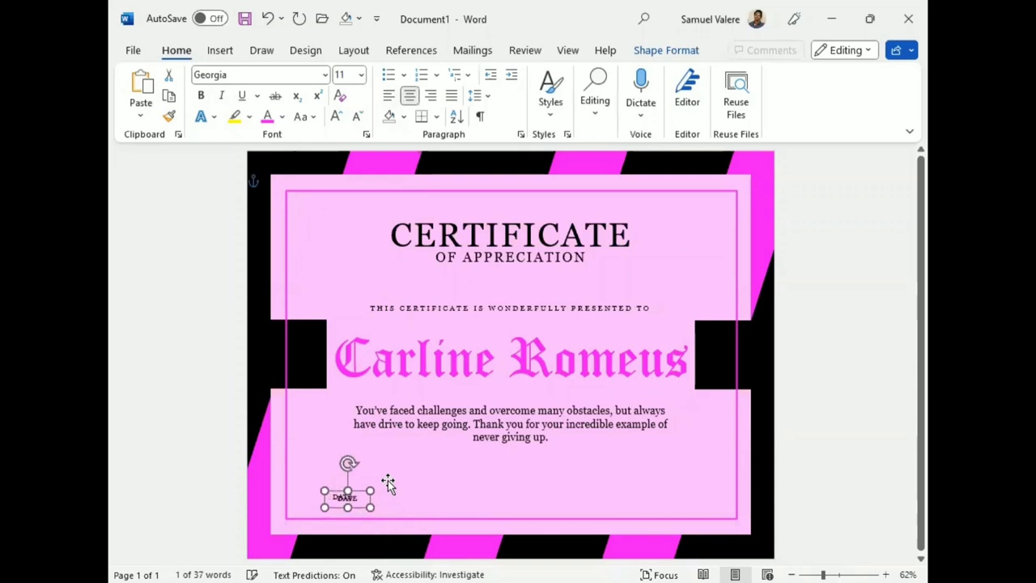
key("ctrl+Left")
key("ctrl+Left")
key("ctrl+Left")
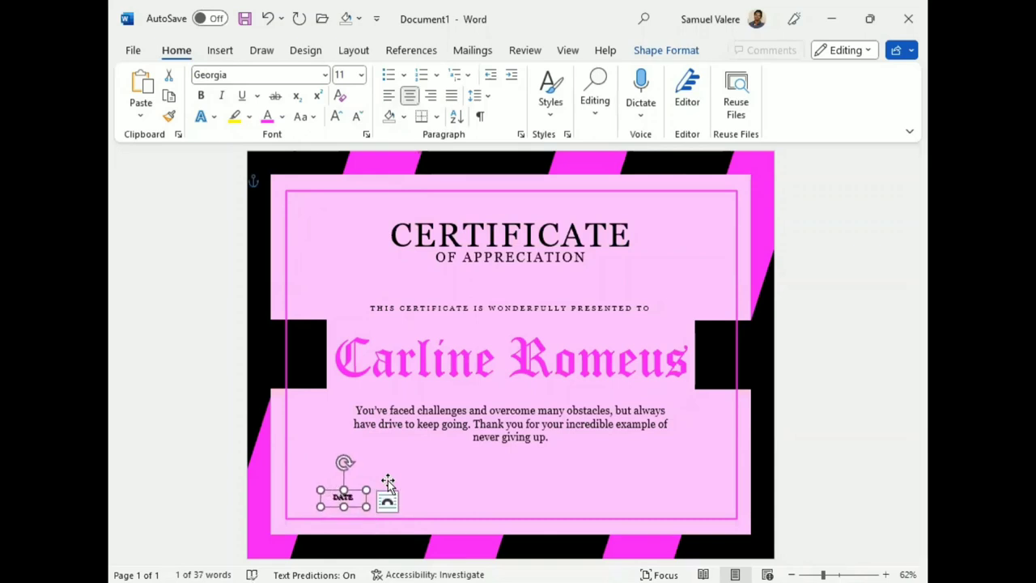
key("ctrl+Up")
key("ctrl+Left")
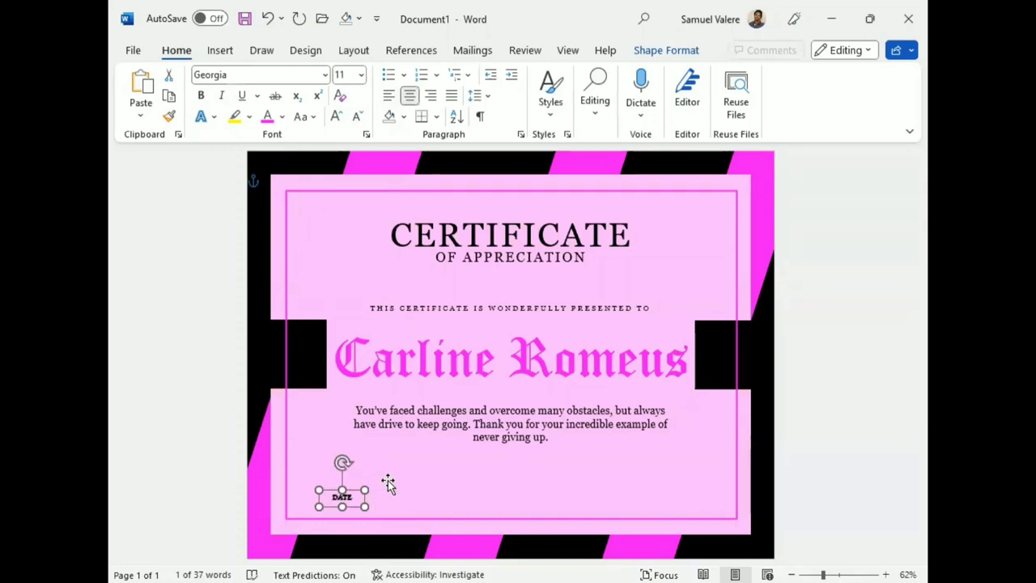
key("ctrl+Right")
key("ctrl+Down")
key("ctrl+Up")
key("ctrl+Up")
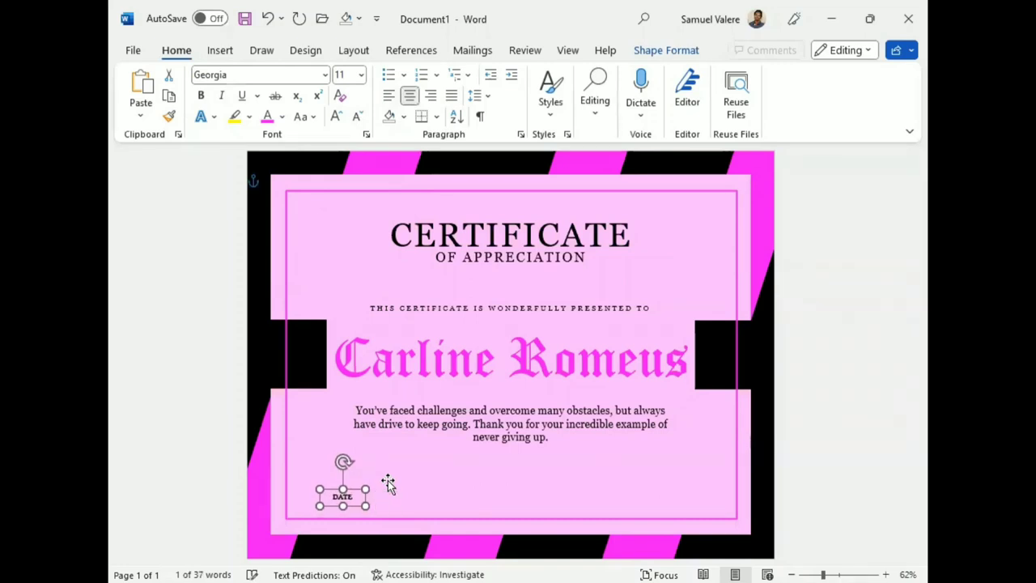
key("Right")
key("Right")
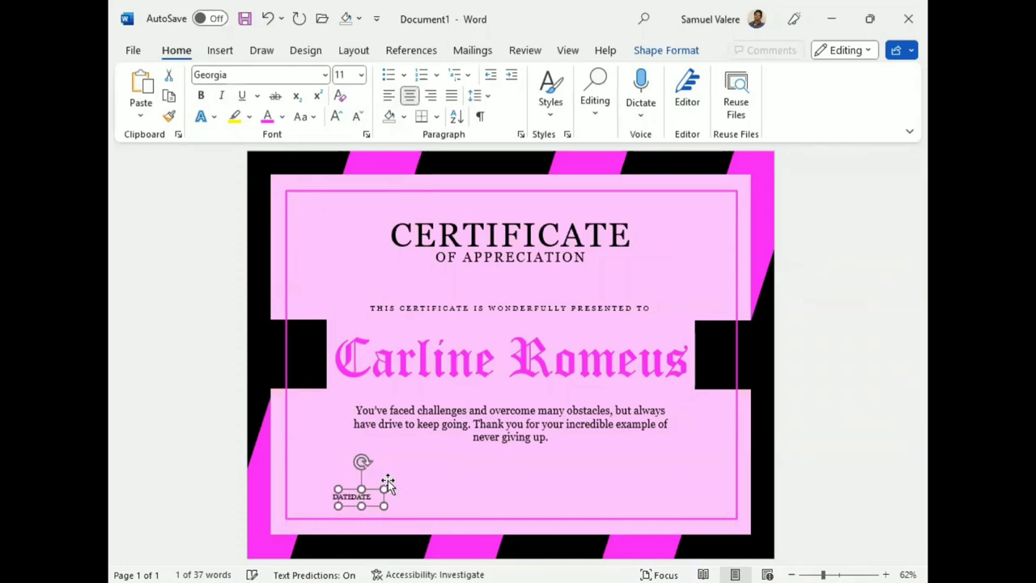
key("Right")
key("Right")
key("Right")
key("Right")
key("Right")
key("Right")
key("Right")
key("Right")
key("Right")
key("Right")
key("Right")
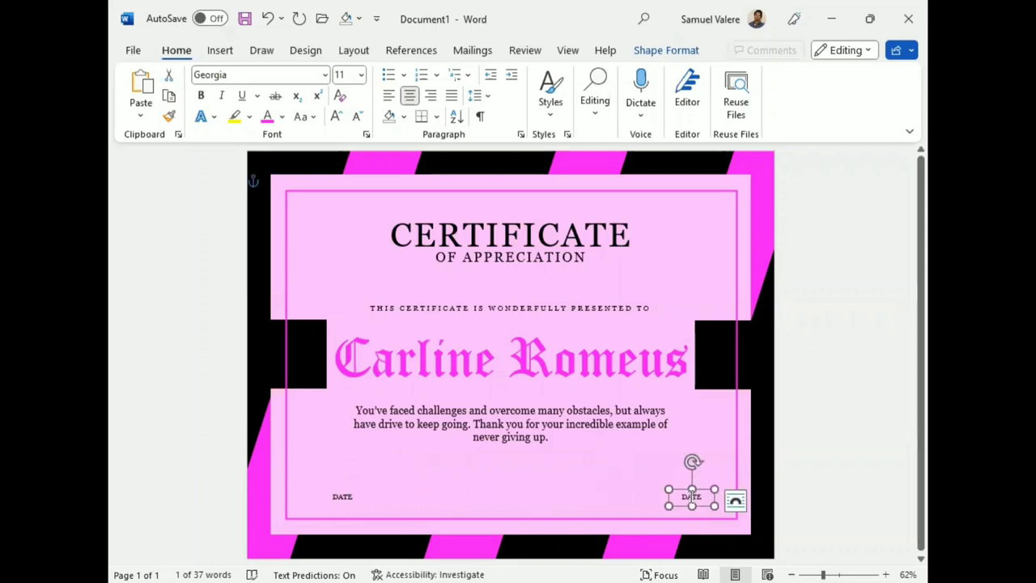
- Change the copied label to uppercase SIGNATURE and widen its box to fit
double_click(688, 498)
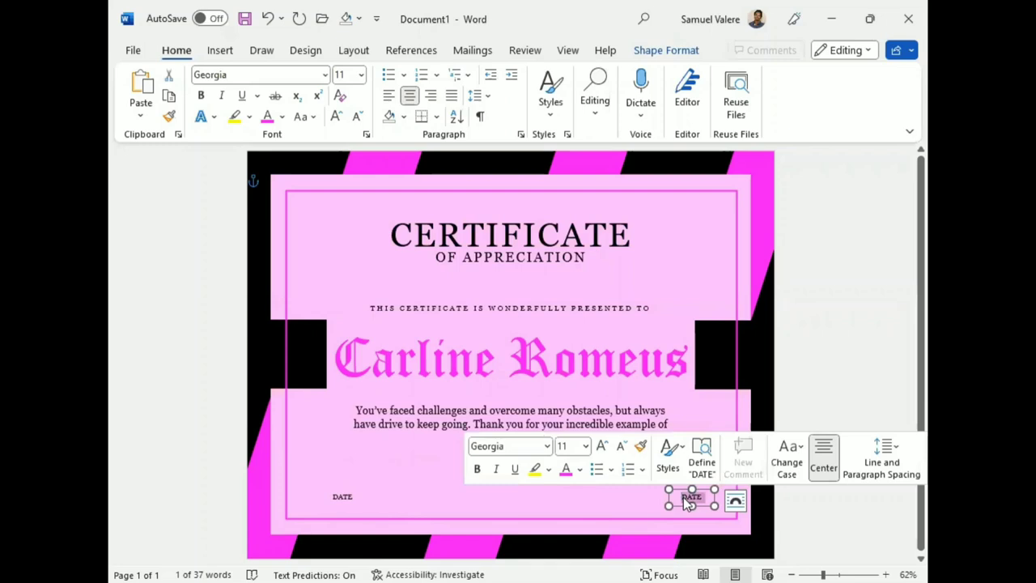
type("Signa")
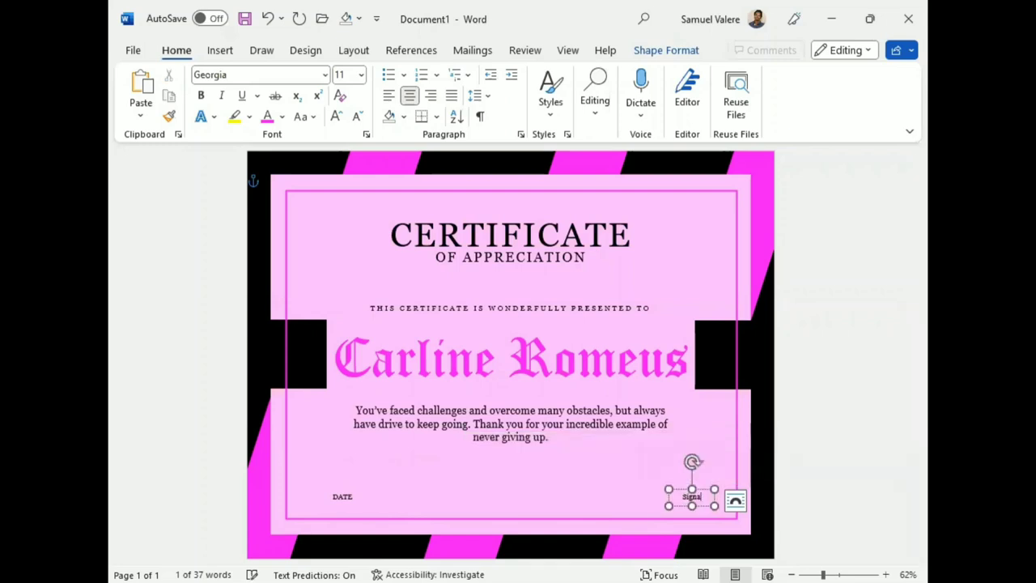
type("ture")
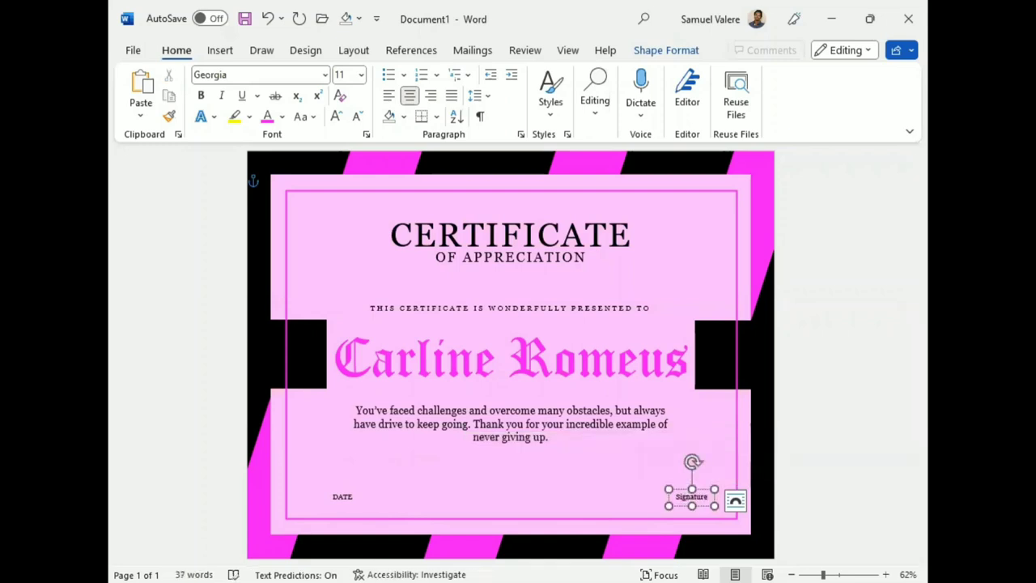
double_click(682, 498)
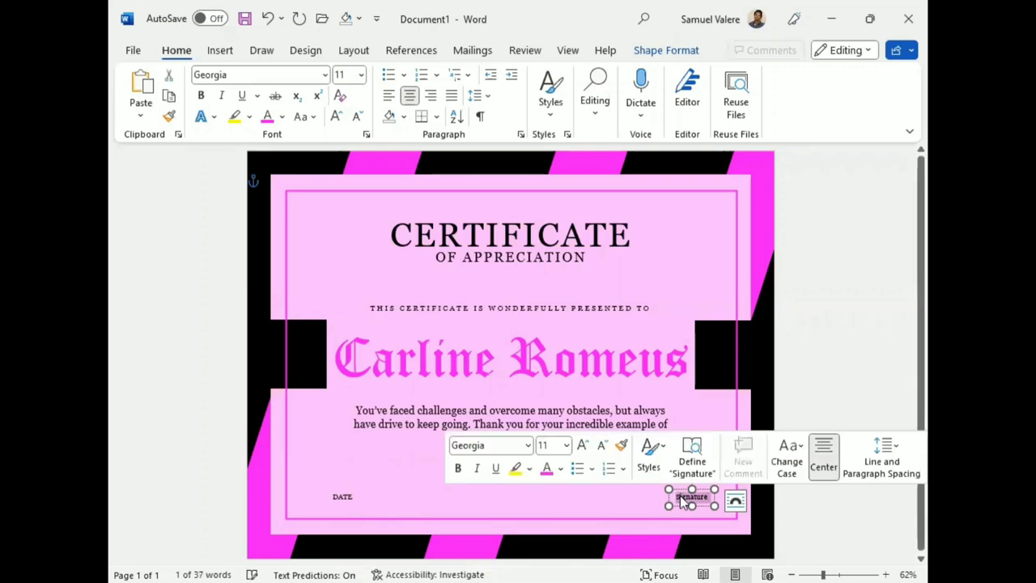
left_click(313, 116)
left_click(347, 184)
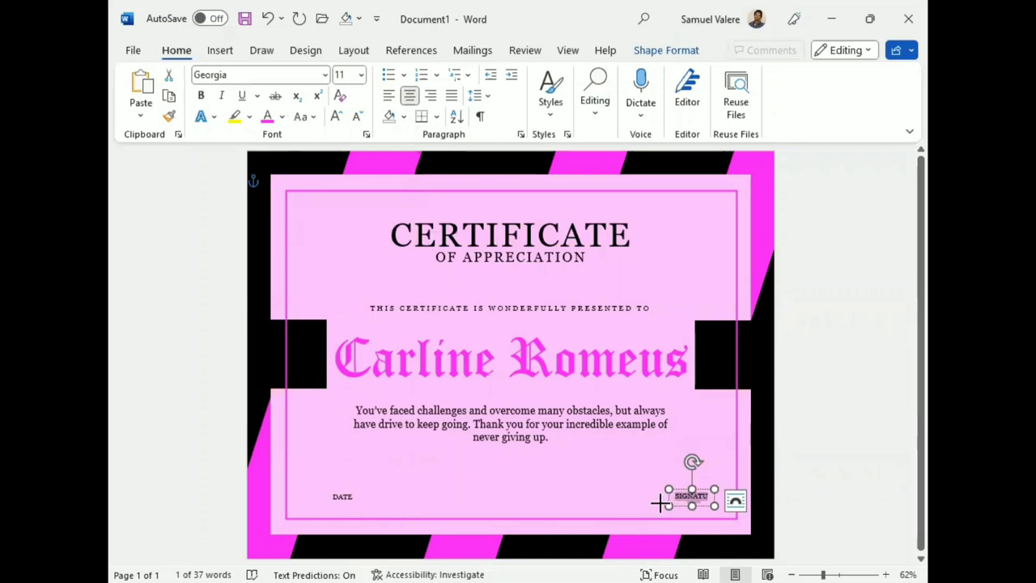
left_click_drag(666, 504, 658, 503)
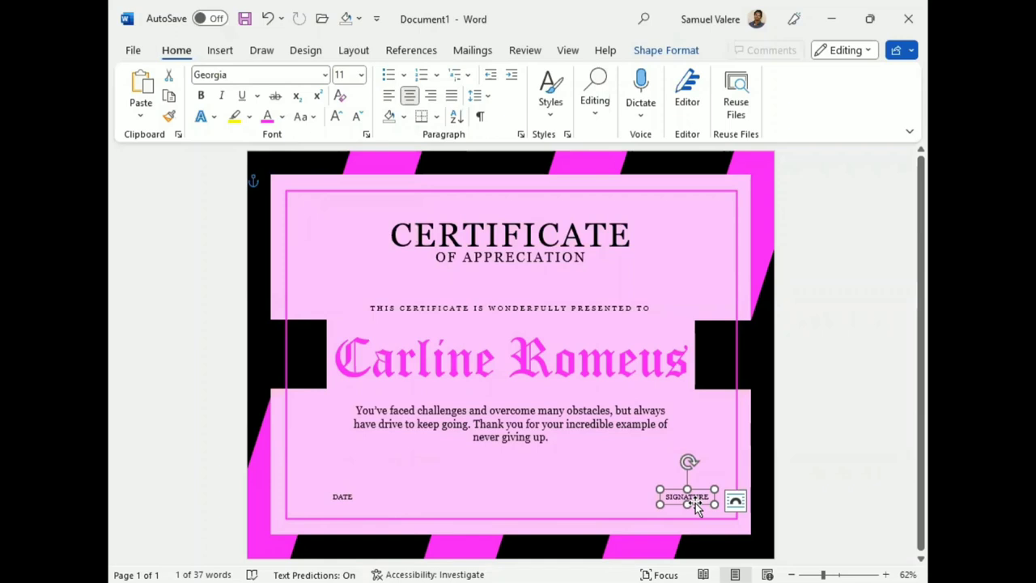
- Align the SIGNATURE box level with the DATE box along the bottom
key("Left")
key("Left")
key("Left")
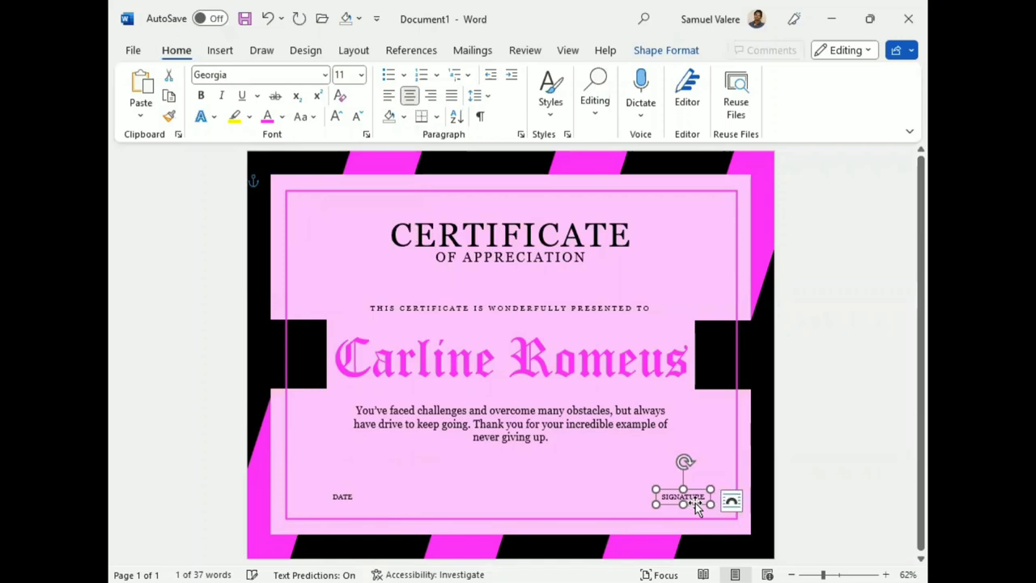
key("Left")
key("Left")
key("Left")
key("Left")
key("Left")
key("Left")
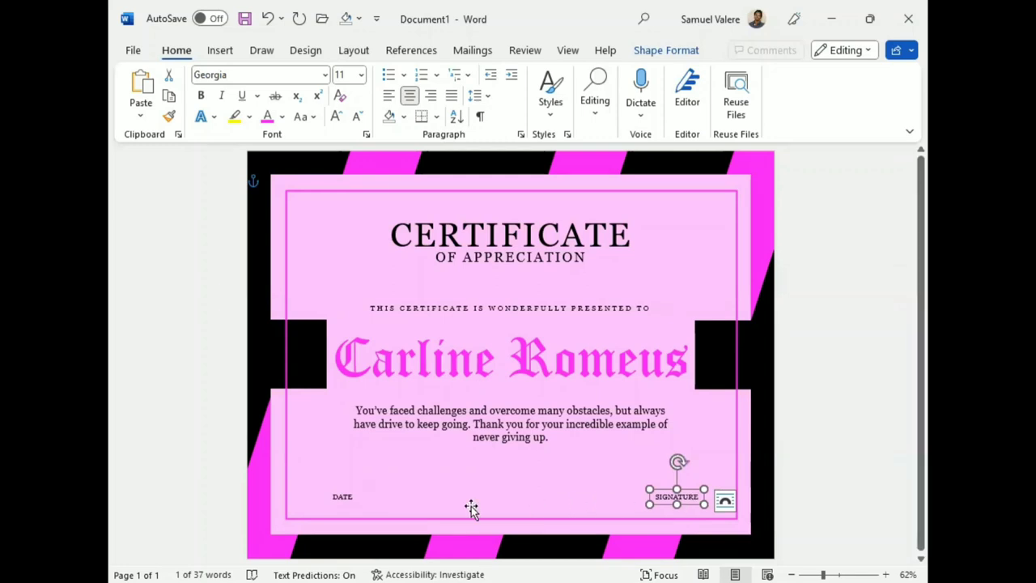
left_click(342, 494, "shift")
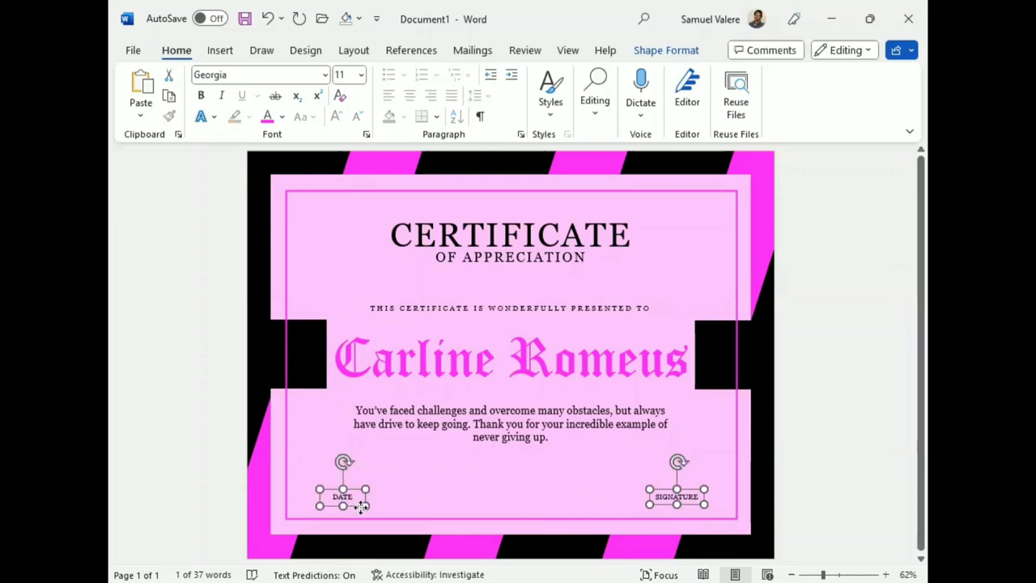
left_click_drag(354, 508, 348, 502)
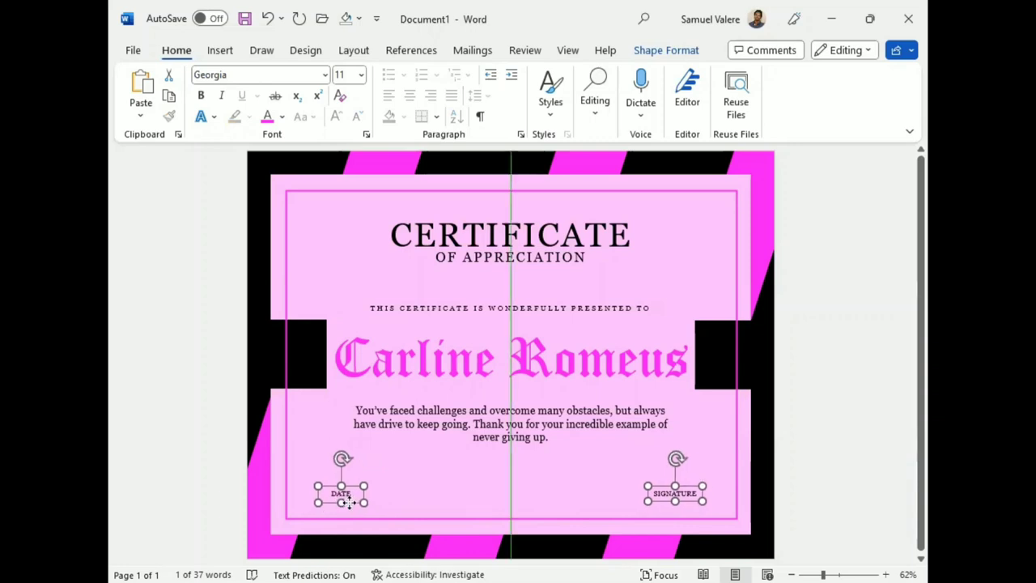
left_click_drag(349, 502, 349, 509)
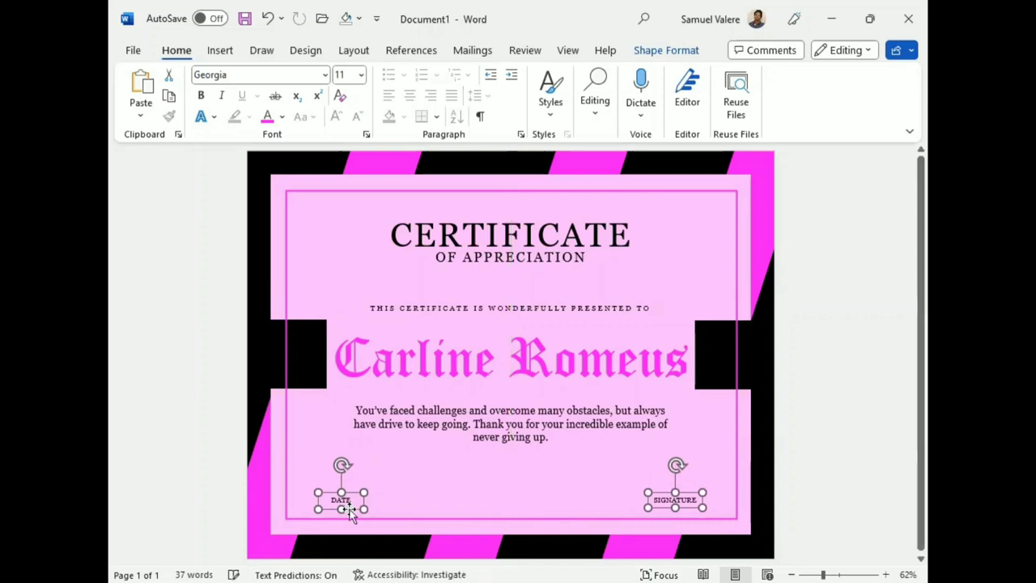
- Draw a short horizontal line and position it just above the DATE label
left_click(221, 51)
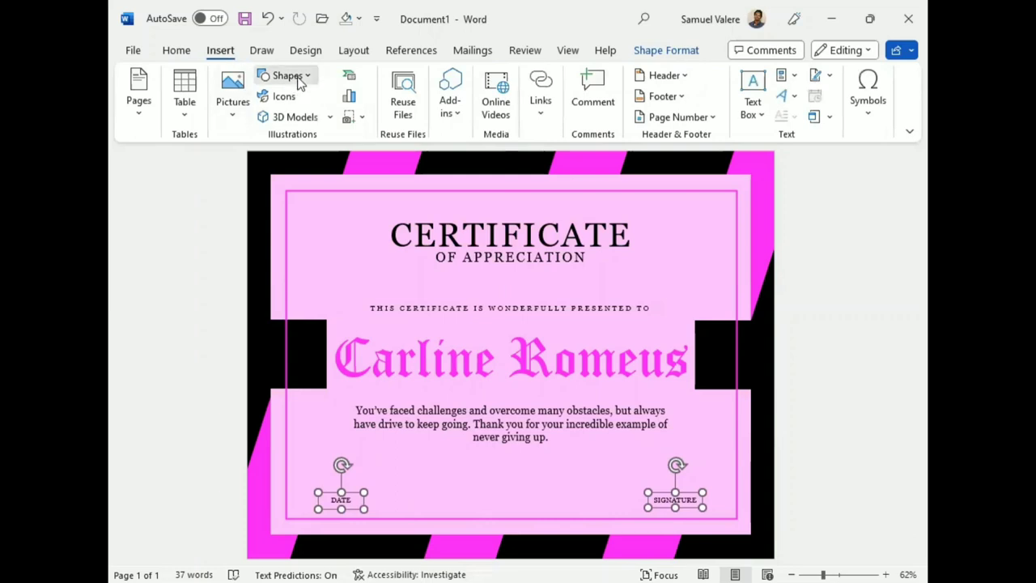
left_click(300, 77)
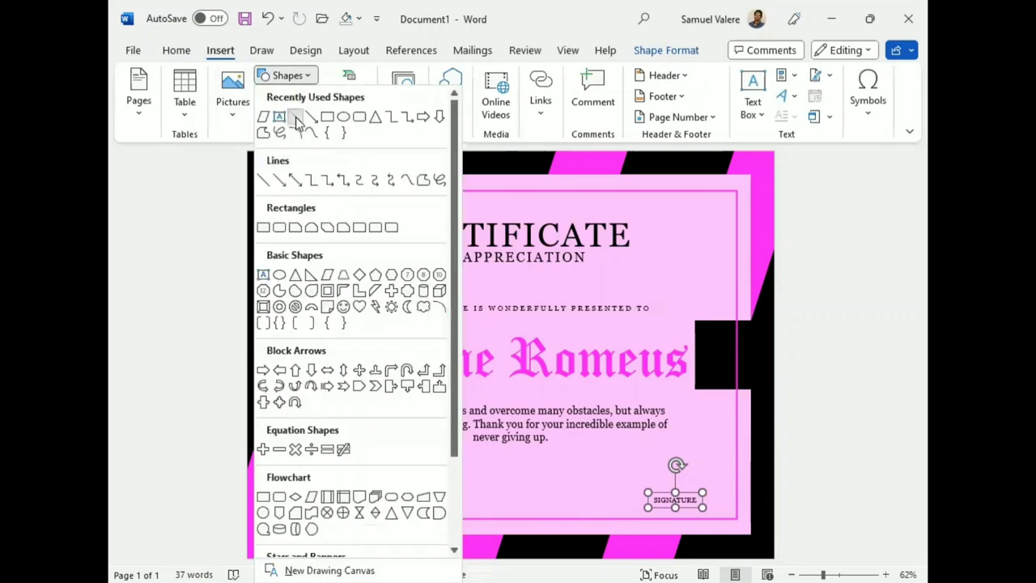
left_click(296, 118)
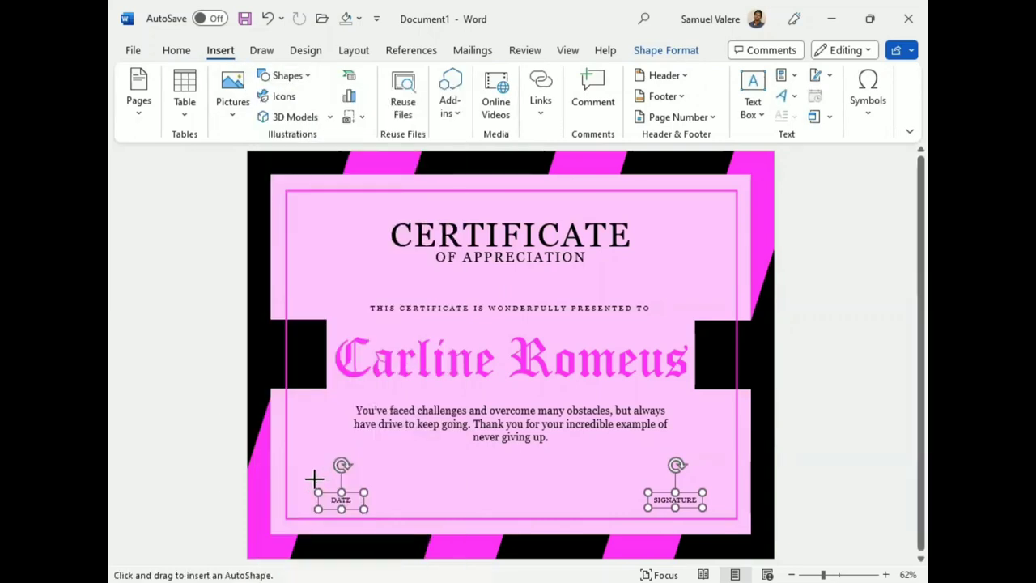
left_click_drag(314, 479, 383, 479)
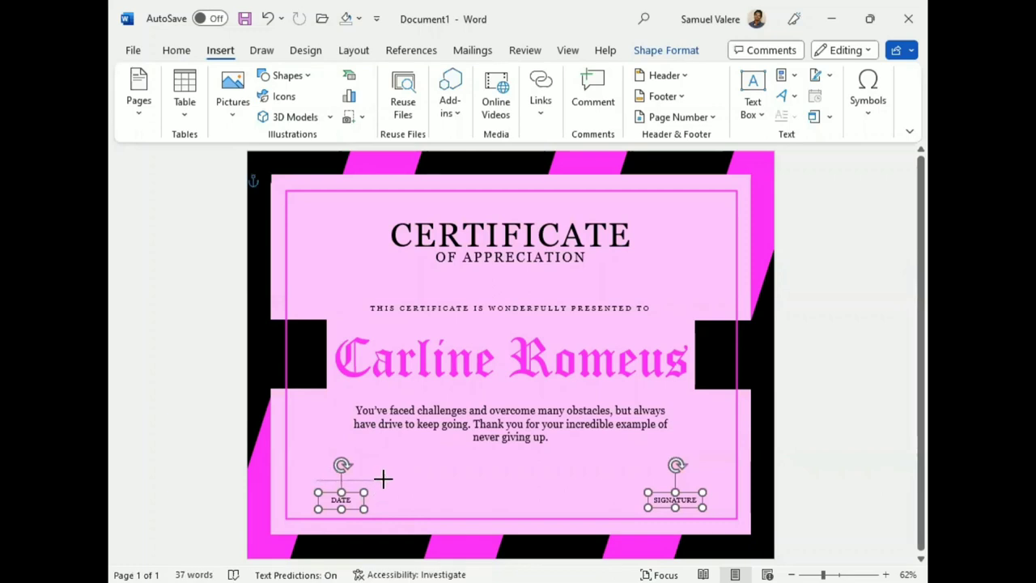
left_click(346, 482)
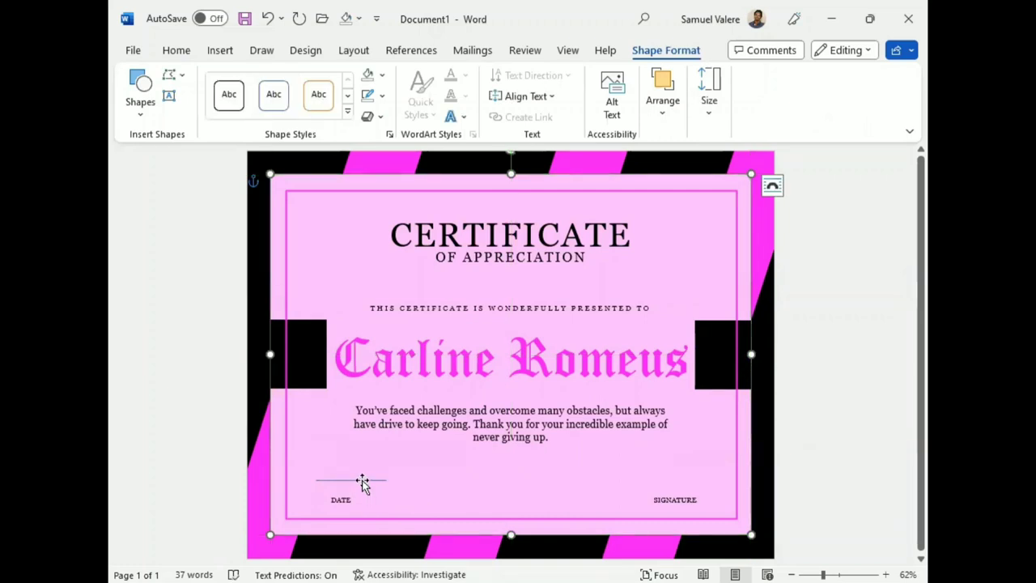
left_click(361, 480)
left_click_drag(351, 480, 354, 495)
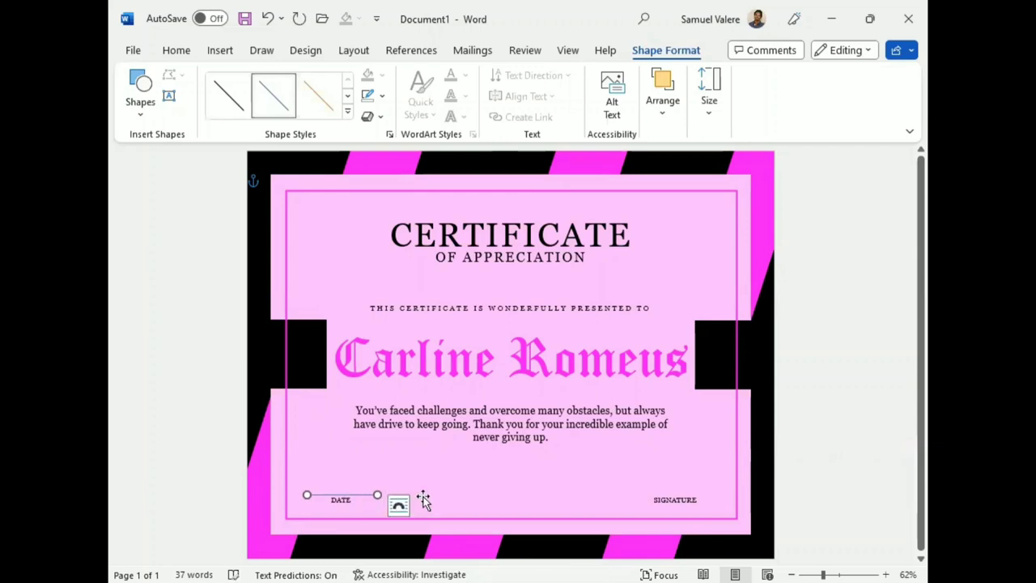
key("Left")
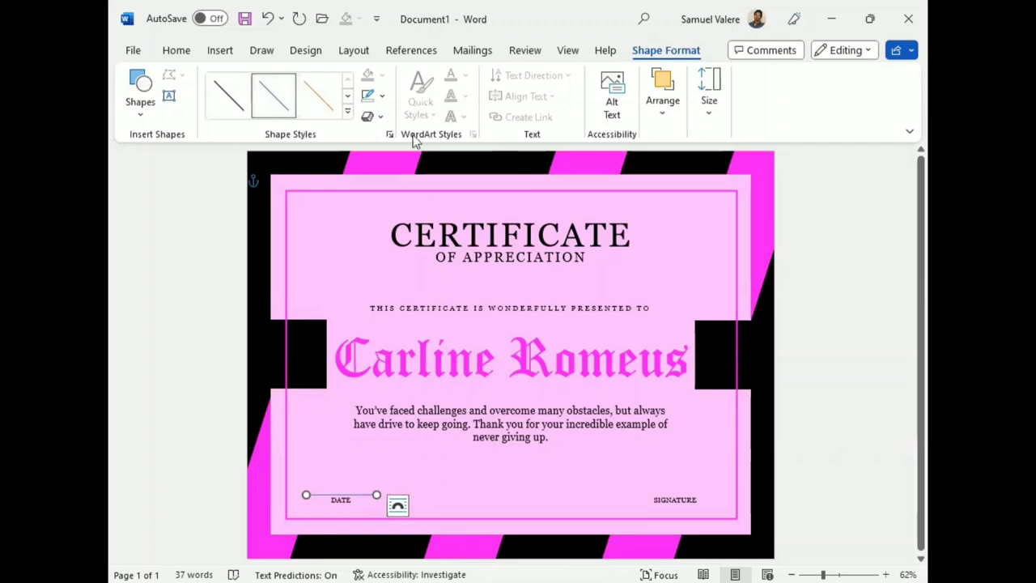
- Colour the DATE line black and place a matching copy centred above SIGNATURE
left_click(382, 96)
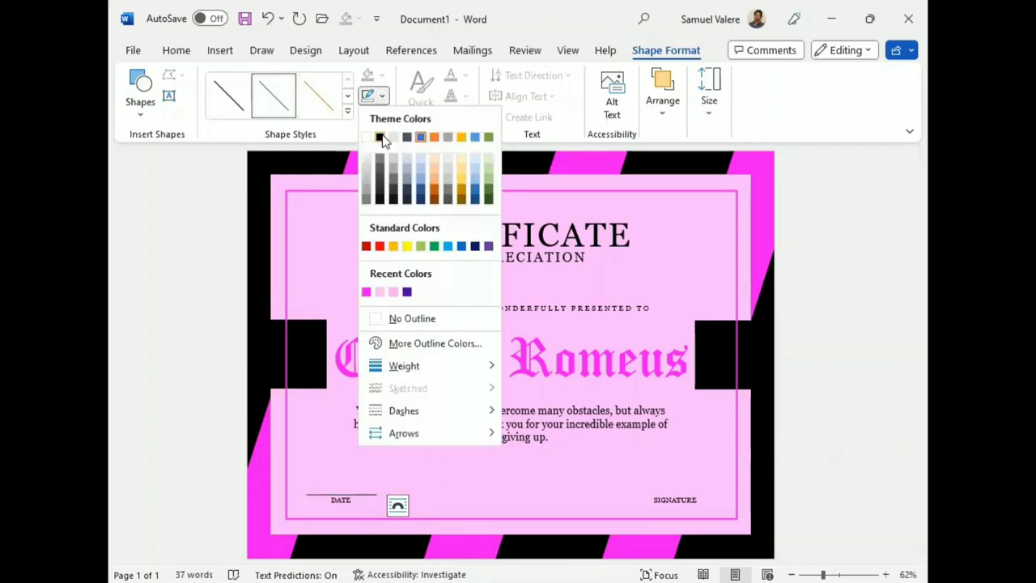
left_click(381, 137)
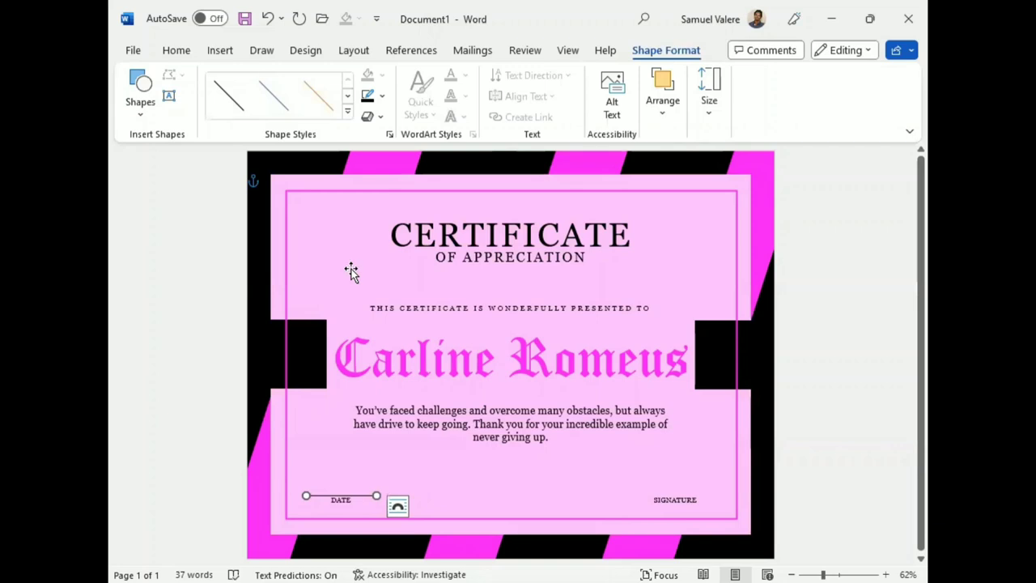
key("Down")
key("Right")
key("Right")
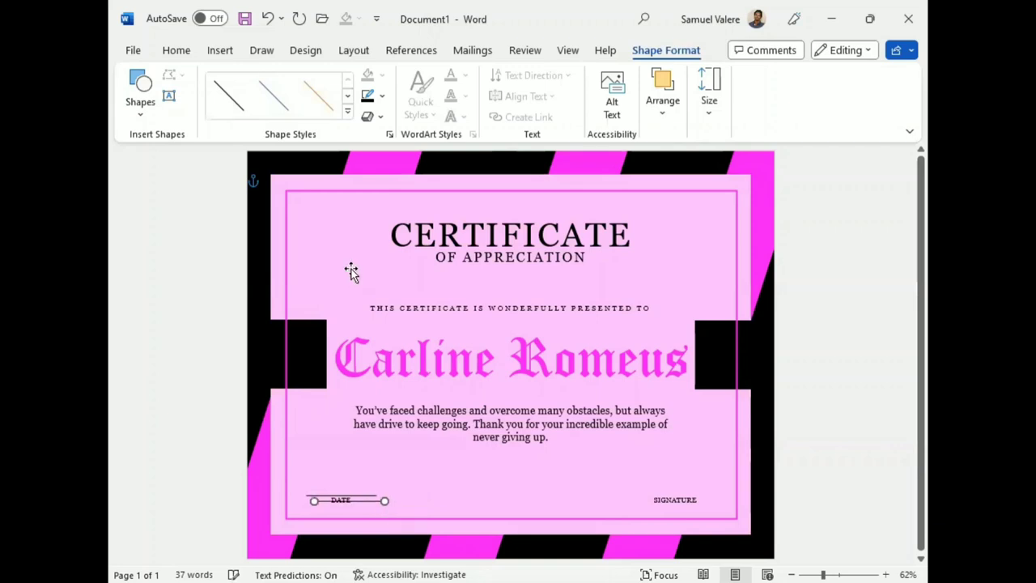
key("Up")
key("Up")
key("Up")
key("Up")
key("Up")
key("Up")
key("Down")
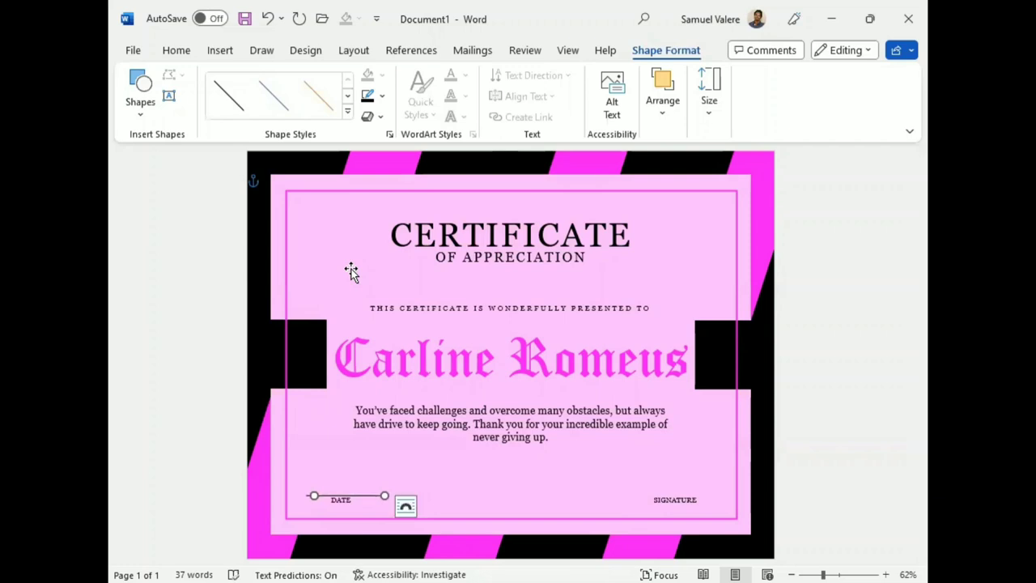
key("Right")
key("Right")
key("Right")
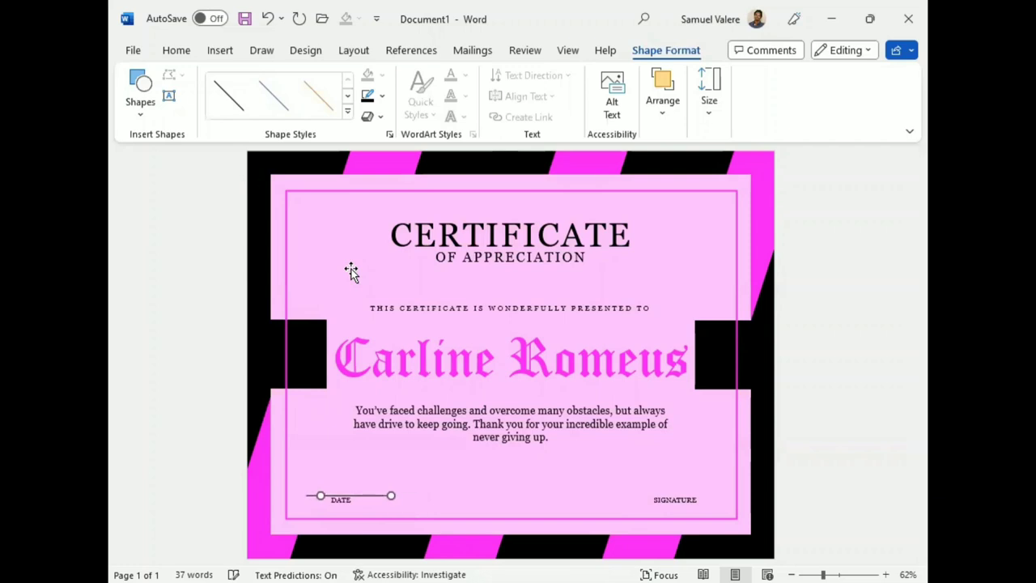
key("Right")
key("Right")
key("Right")
key("Right")
key("Right")
key("Right")
key("Right")
key("Right")
key("Right")
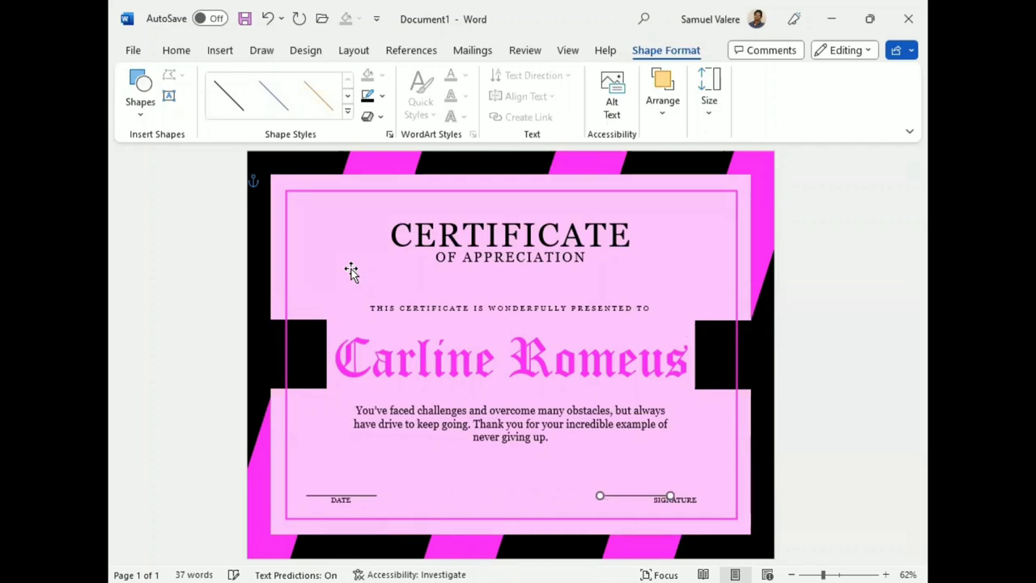
key("Right")
key("Right")
key("Right")
key("Right")
key("Right")
key("Right")
key("Right")
key("Right")
key("Right")
key("Right")
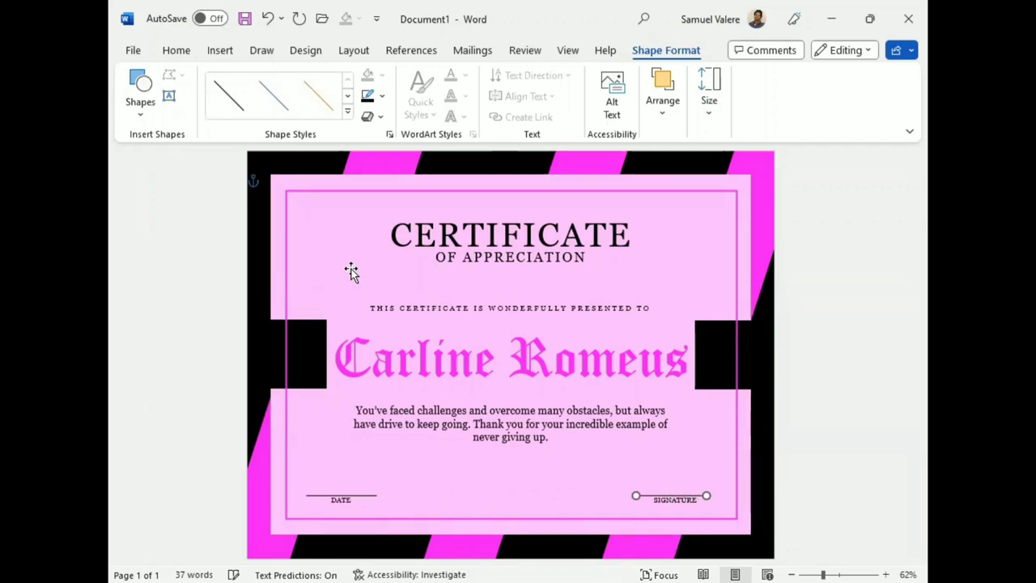
key("Right")
key("Right")
key("Right")
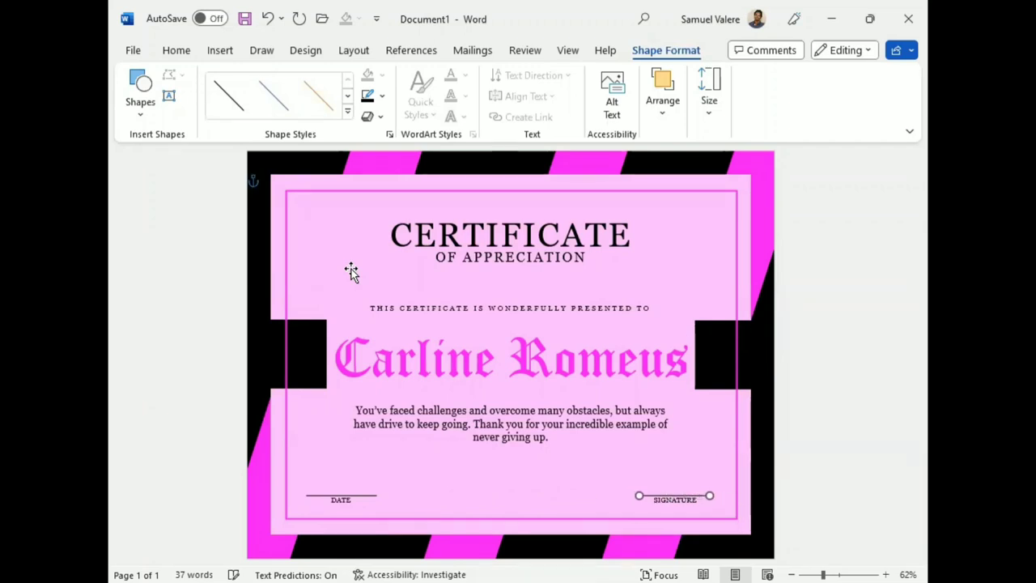